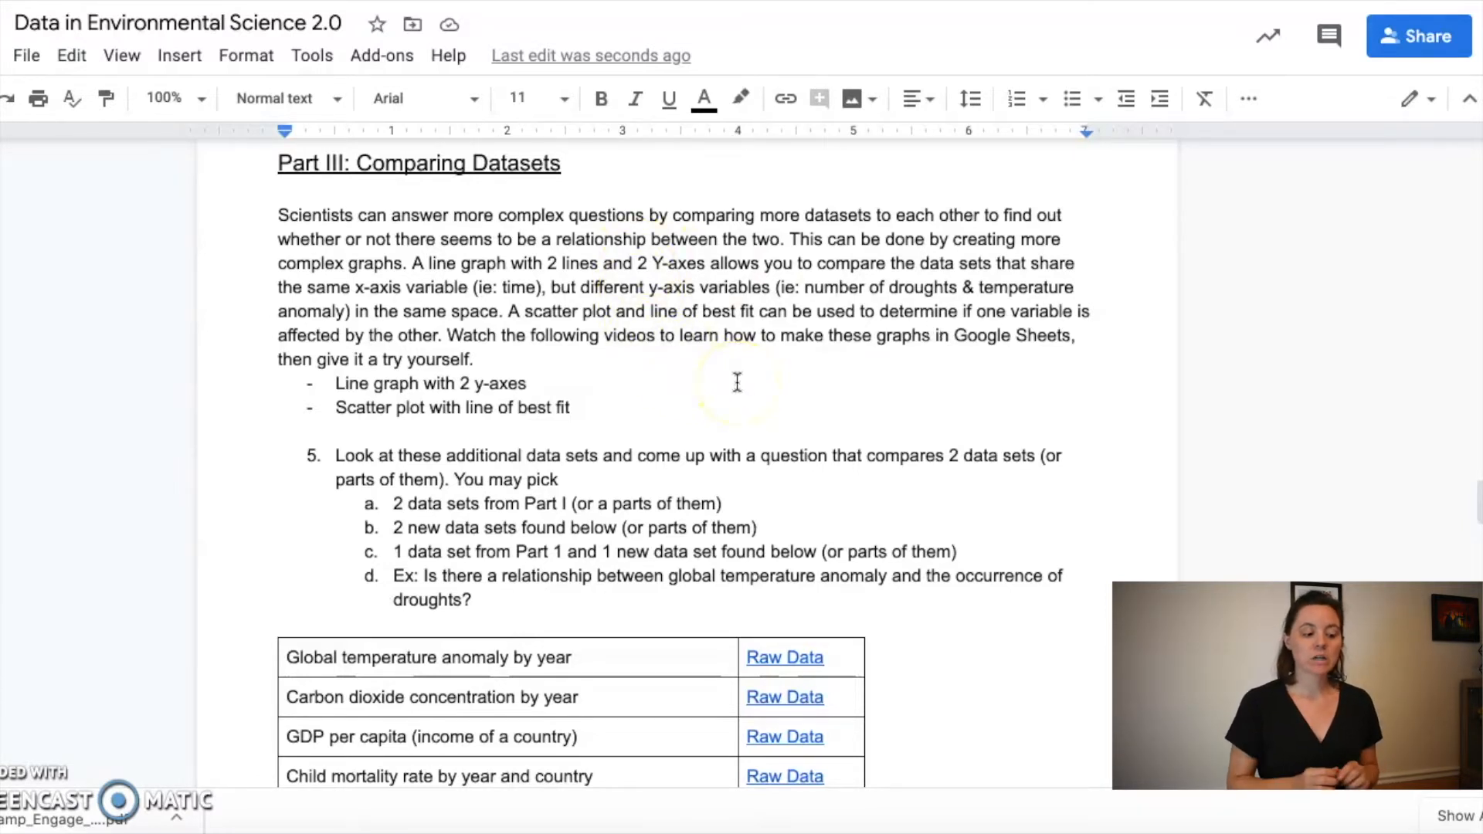
# Review the assignment document, including Part I's data sets, the question tables and Part III's instructions and data sets for comparing two datasets.
pyautogui.scroll(-1, 737, 383)
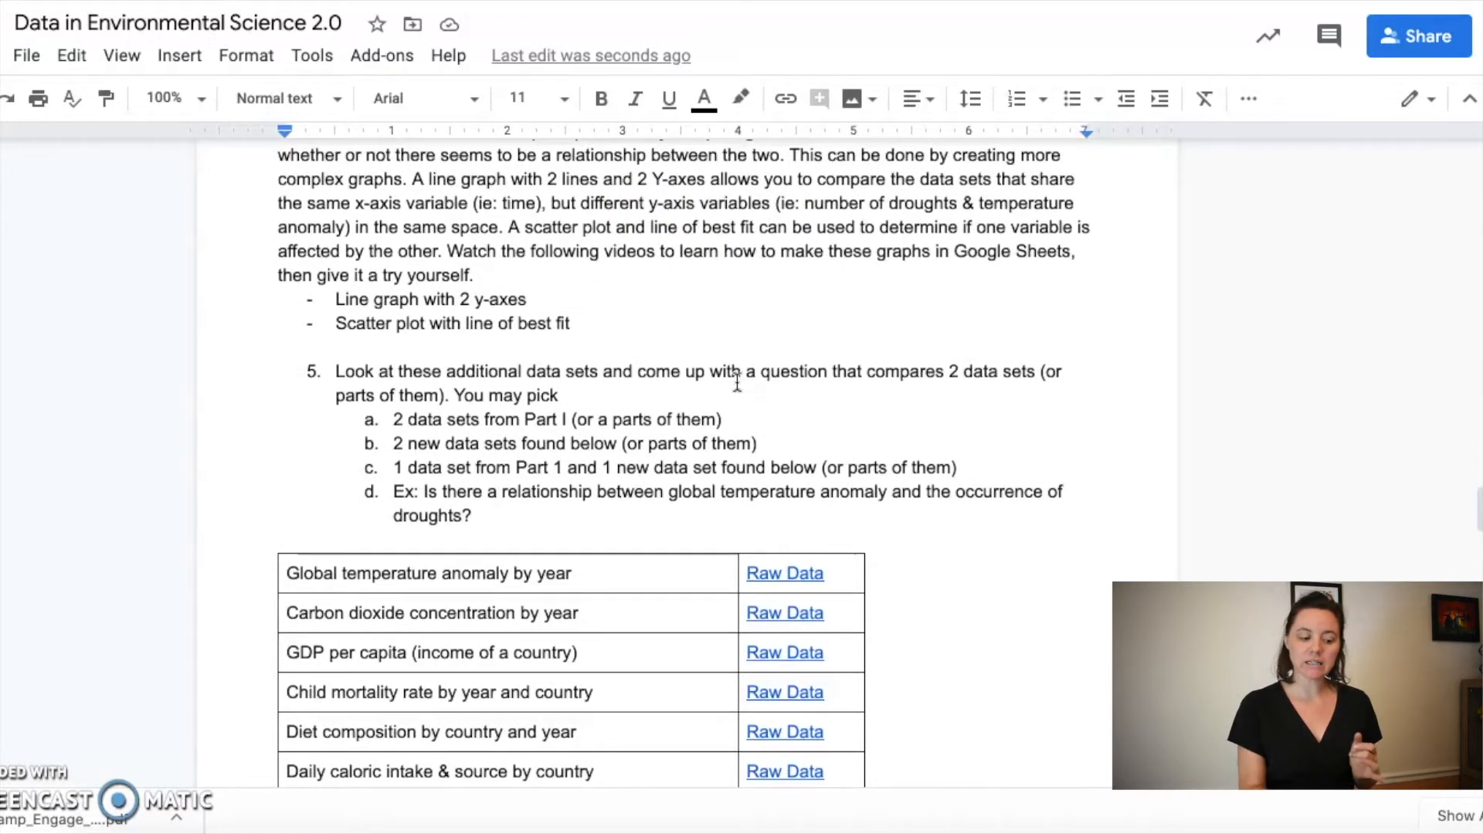
pyautogui.scroll(1, 732, 392)
pyautogui.scroll(10, 732, 397)
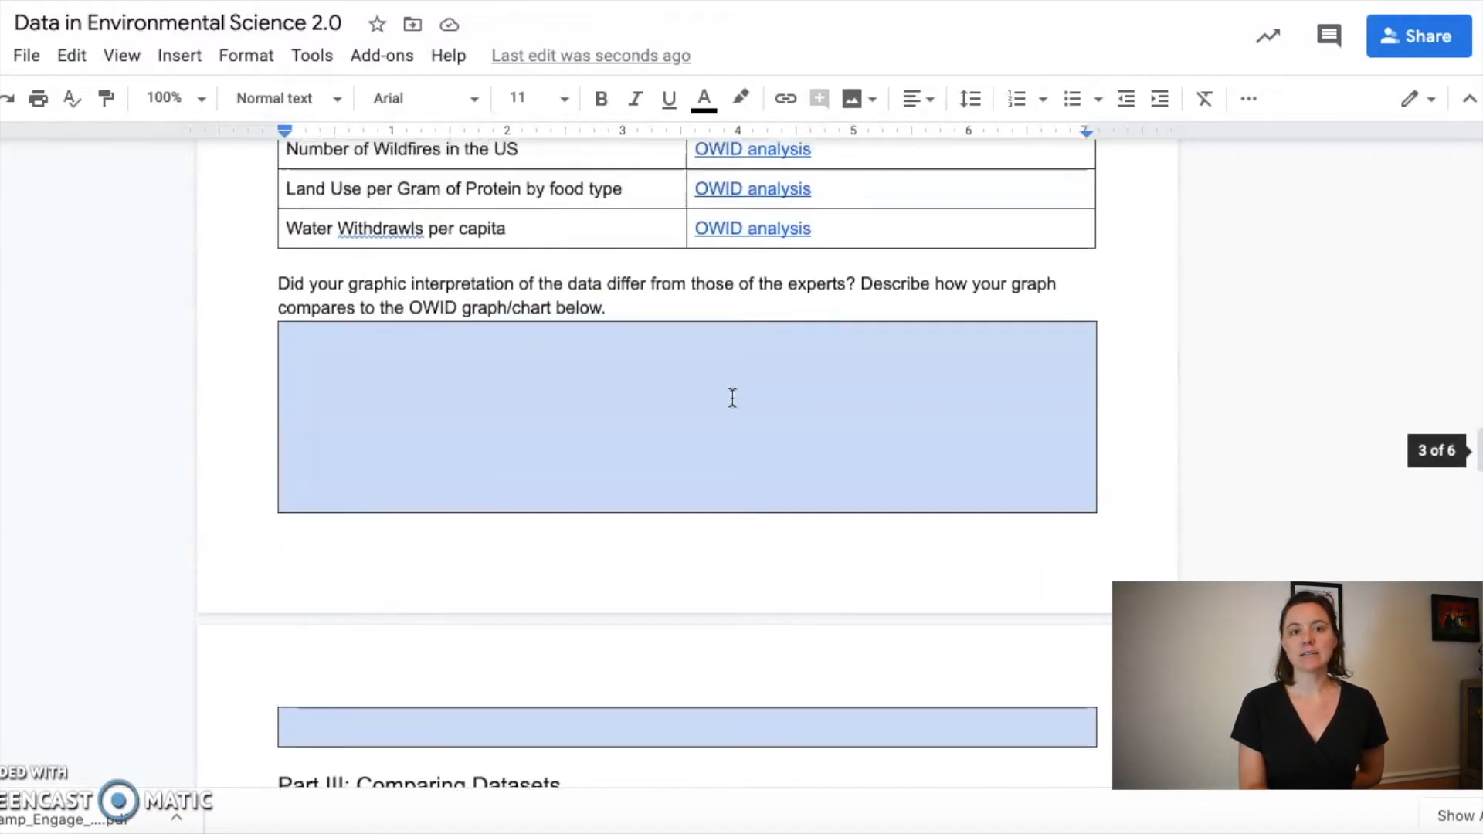
pyautogui.scroll(15, 732, 395)
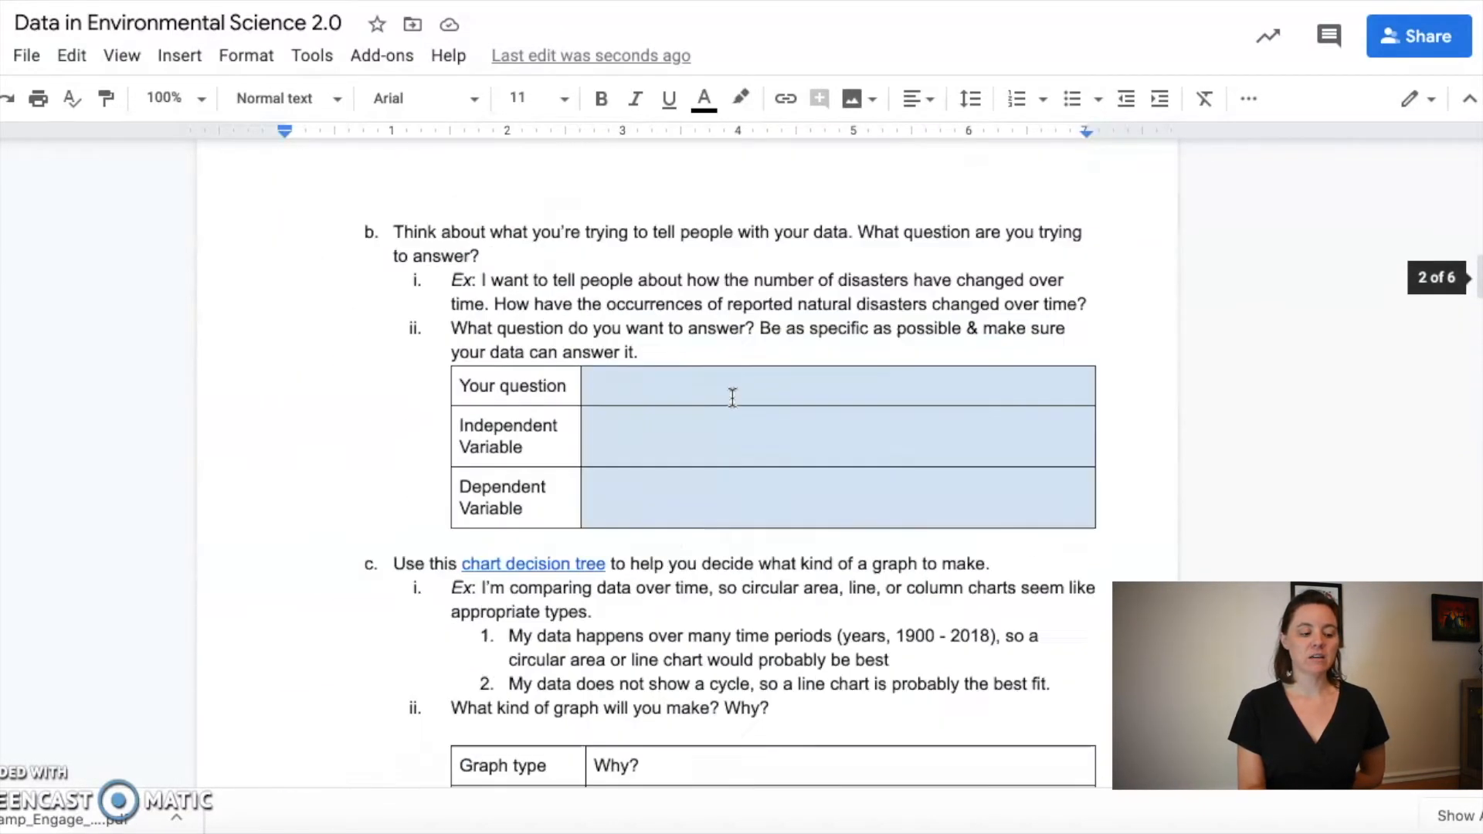
pyautogui.scroll(6, 732, 398)
pyautogui.scroll(-2, 732, 397)
pyautogui.scroll(-1, 732, 398)
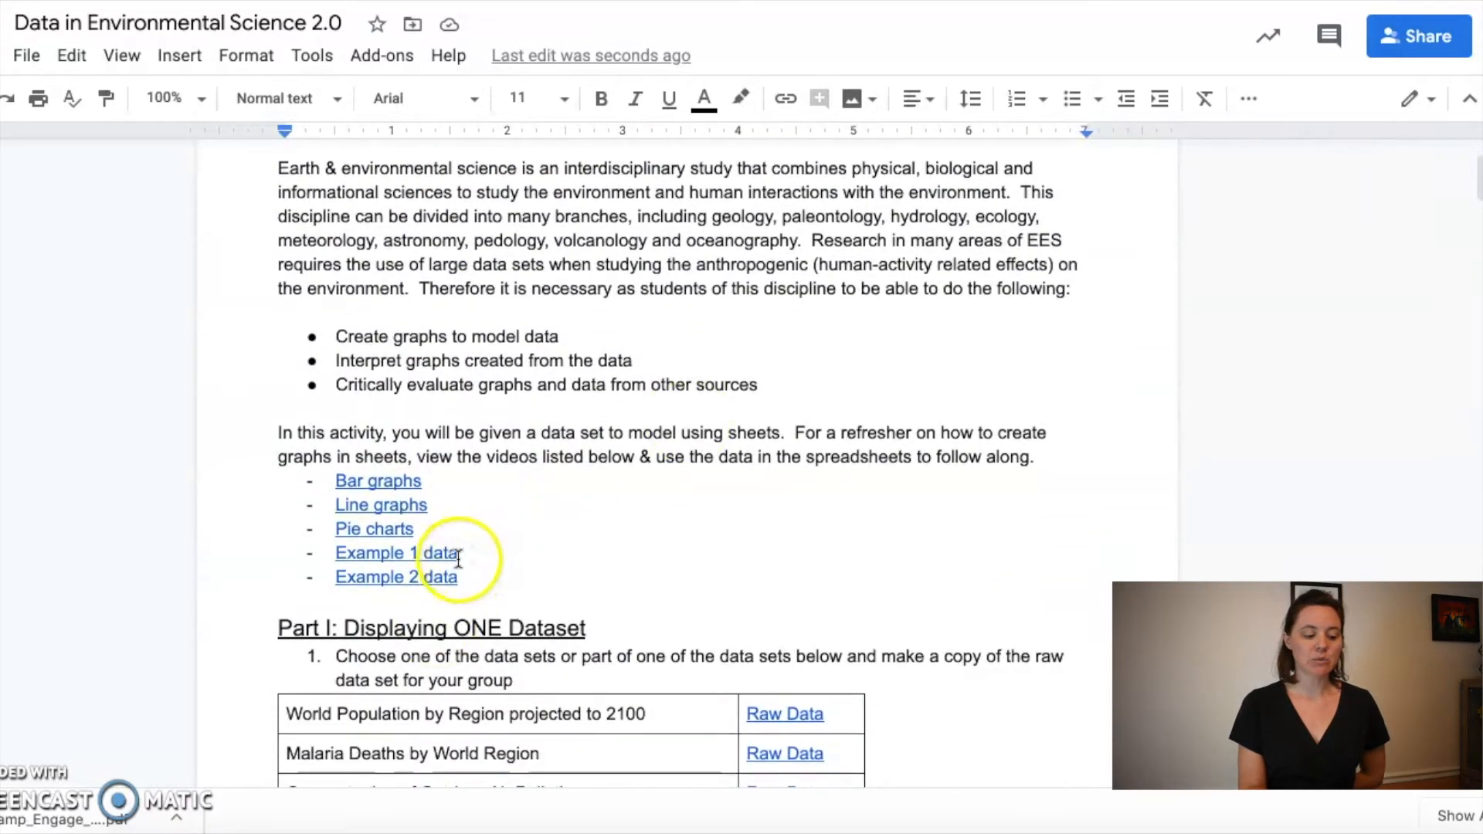
pyautogui.scroll(-15, 629, 572)
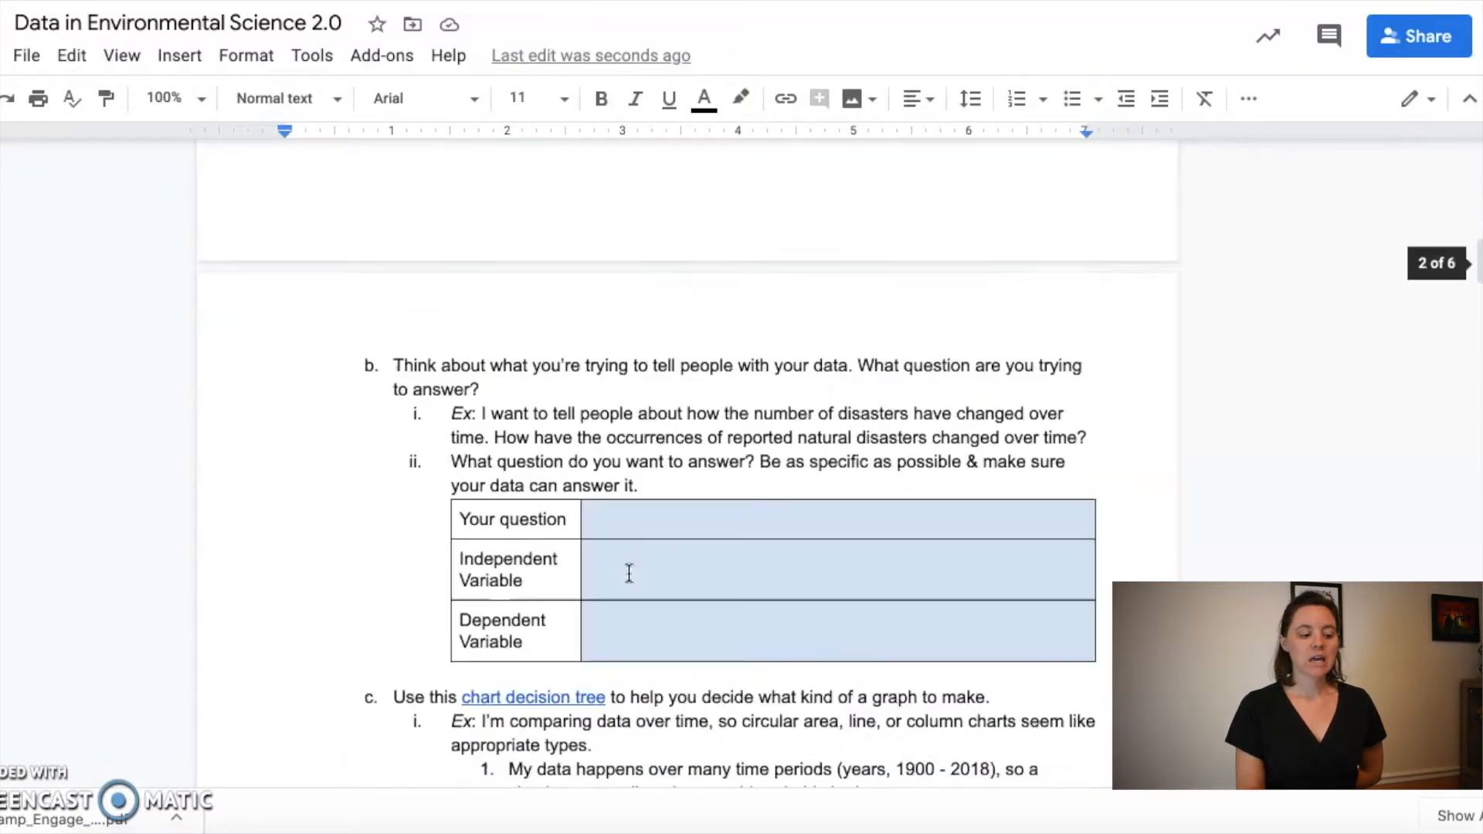
pyautogui.scroll(-15, 628, 573)
pyautogui.scroll(4, 629, 573)
pyautogui.scroll(-3, 629, 573)
pyautogui.scroll(6, 628, 573)
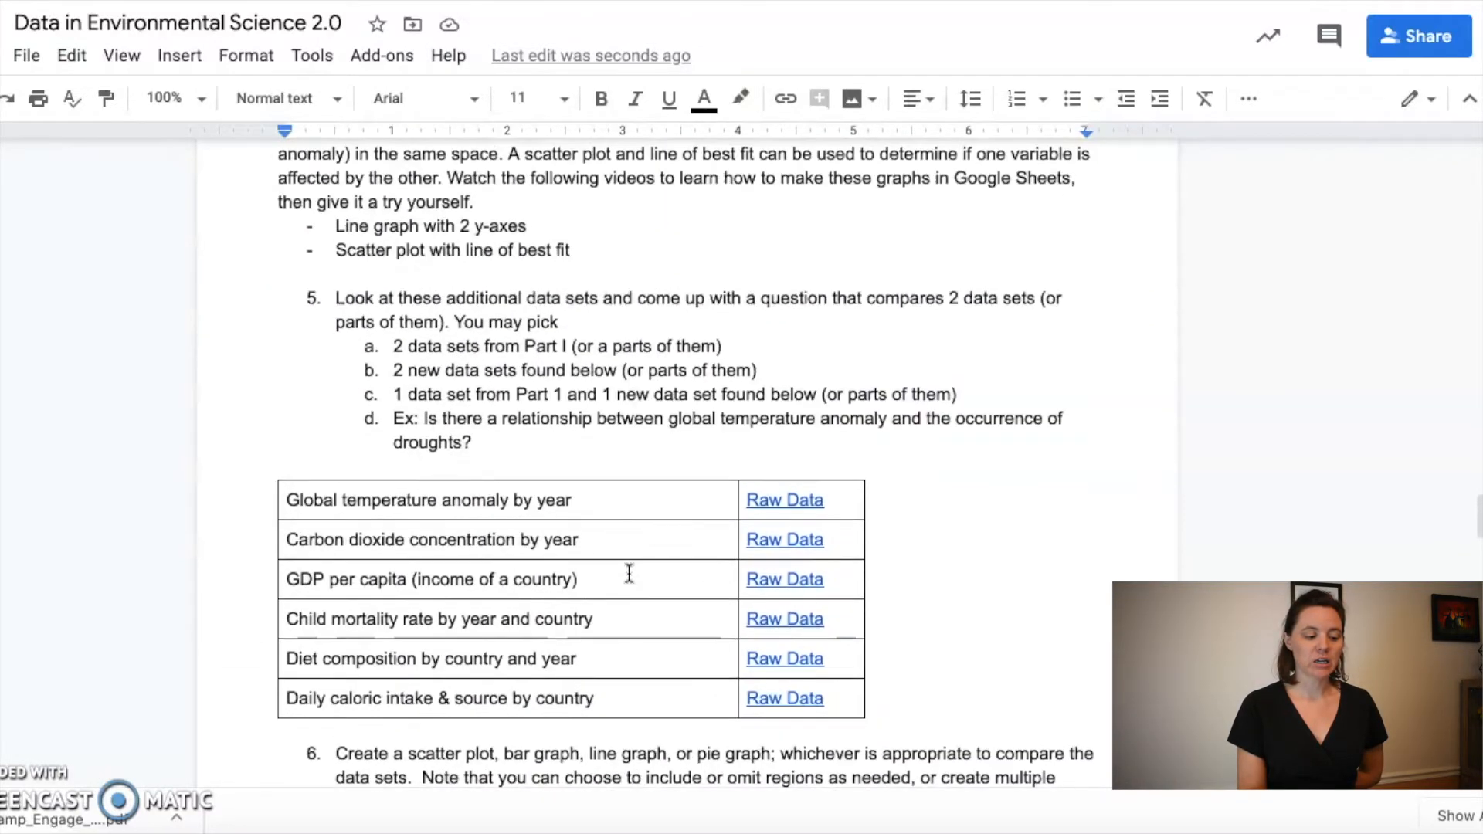
pyautogui.scroll(-1, 628, 573)
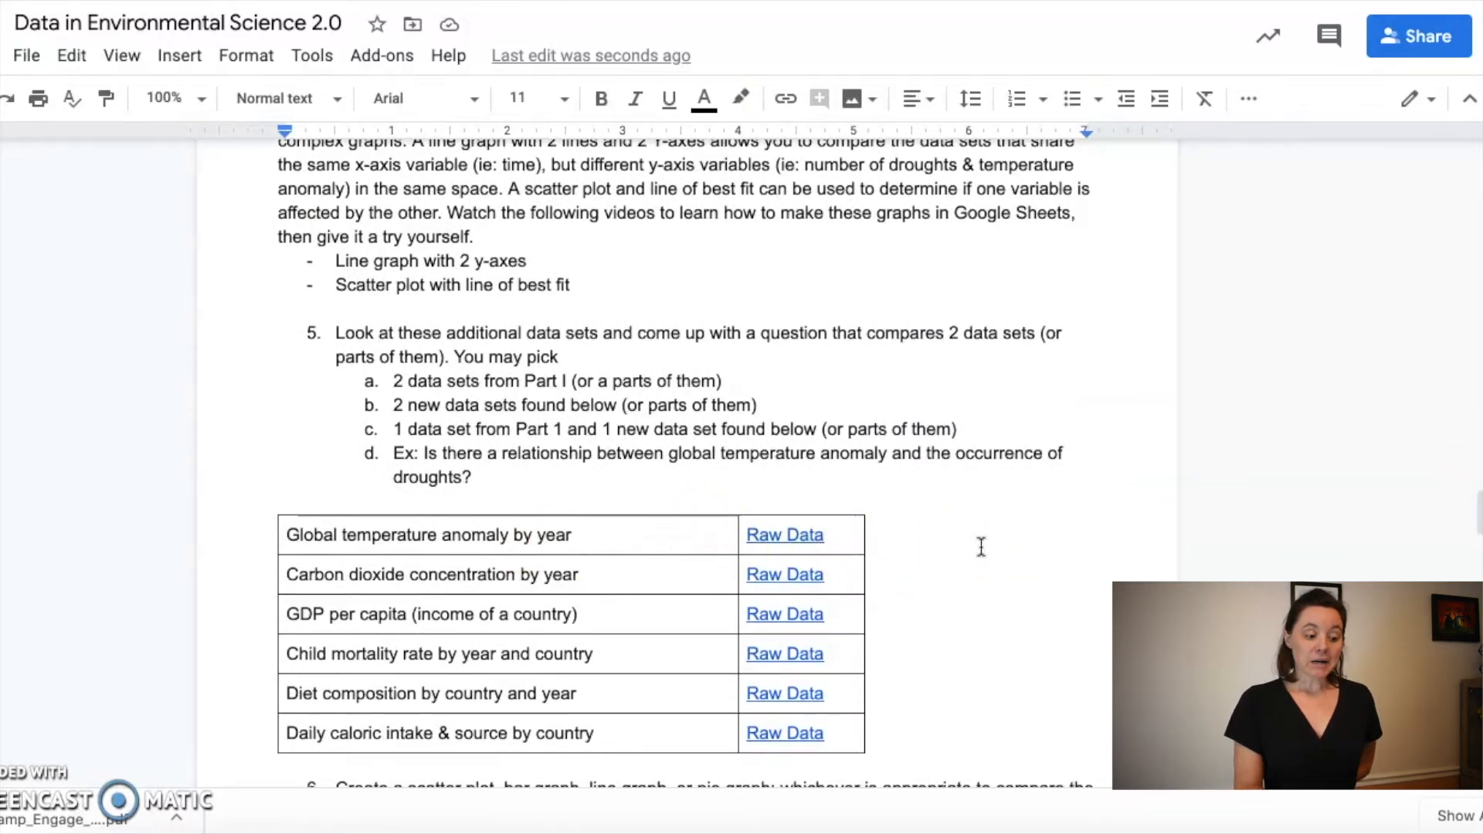
pyautogui.scroll(-2, 982, 547)
pyautogui.scroll(-10, 982, 547)
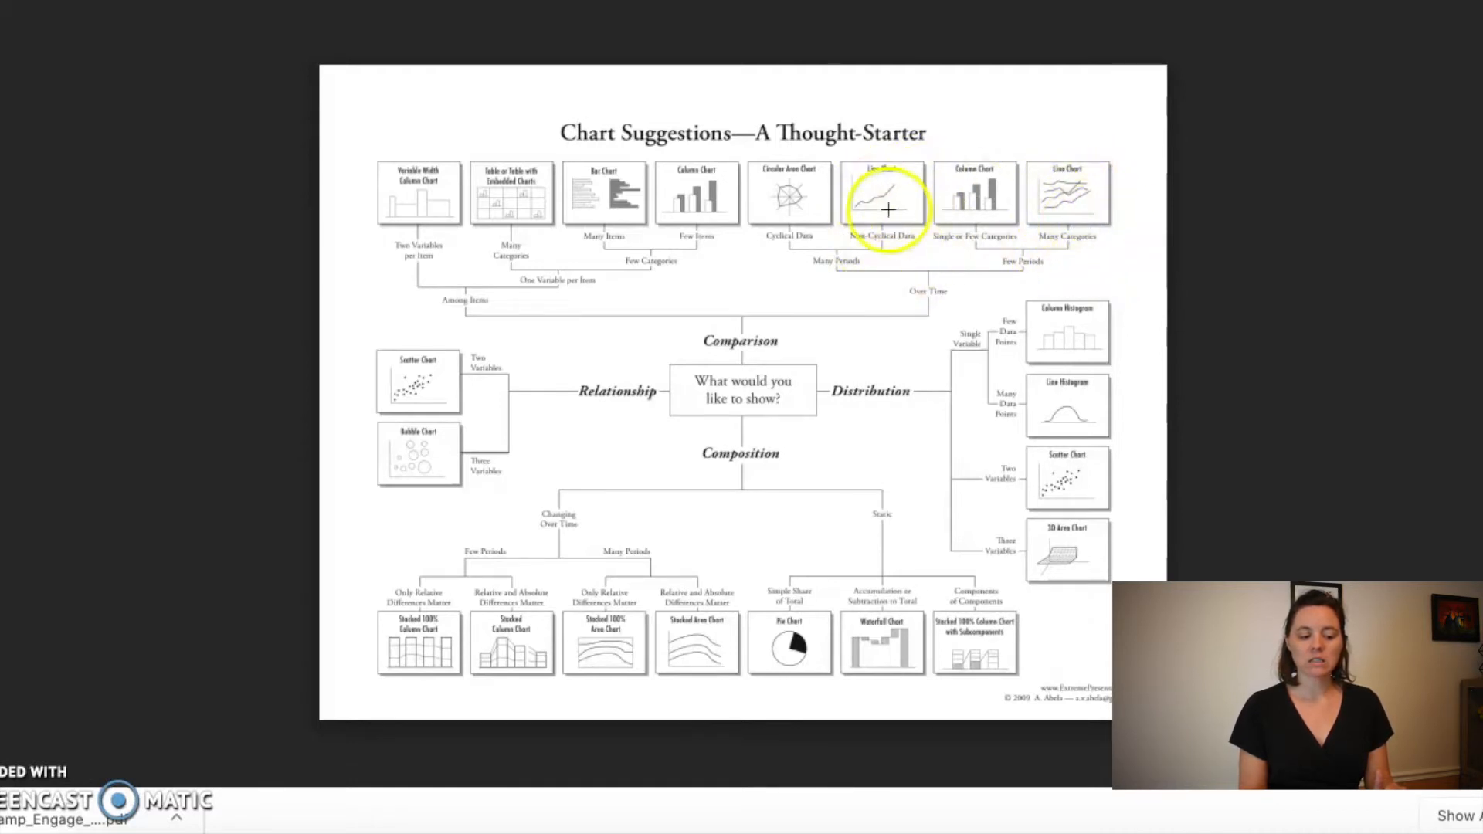
# In the Natural Disaster Data spreadsheet, rename the "Hurricanes & temps" sheet as "Drought & temps".
pyautogui.moveTo(862, 22)
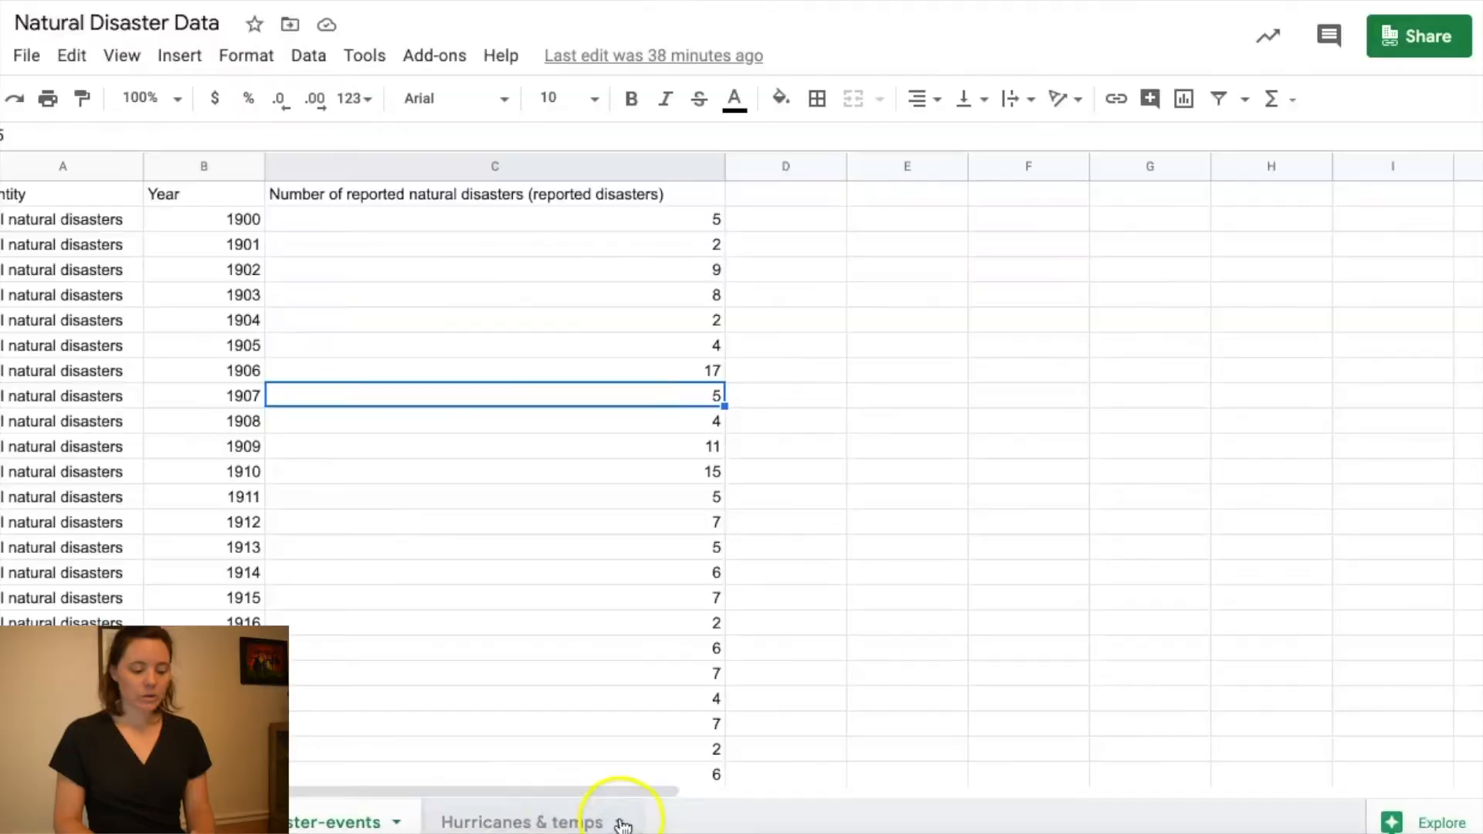
pyautogui.click(610, 821)
pyautogui.click(617, 822)
pyautogui.click(335, 374)
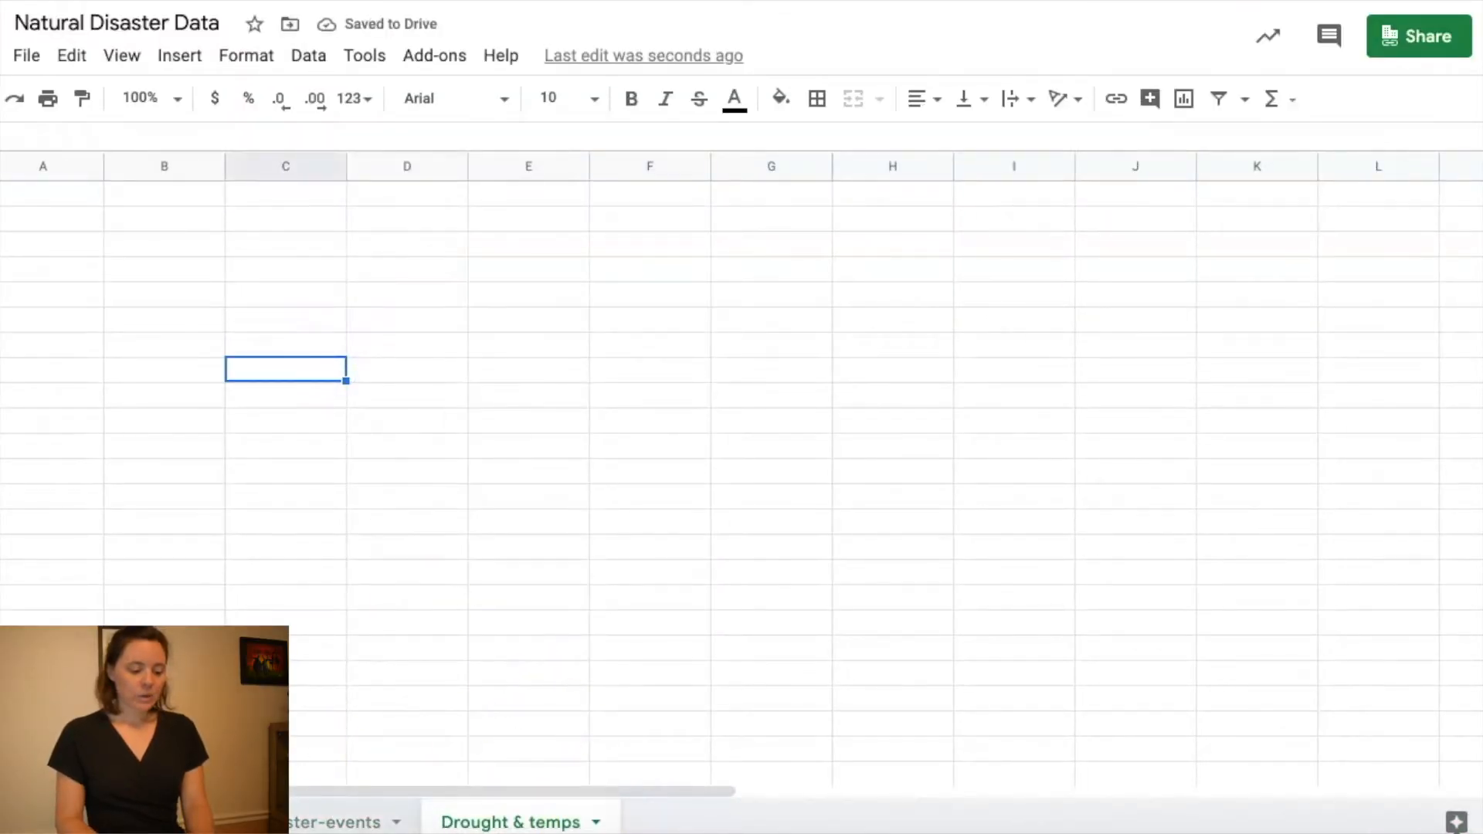
# Return to the number-of-natural-disaster-events sheet and add a filter to its header row.
pyautogui.click(325, 822)
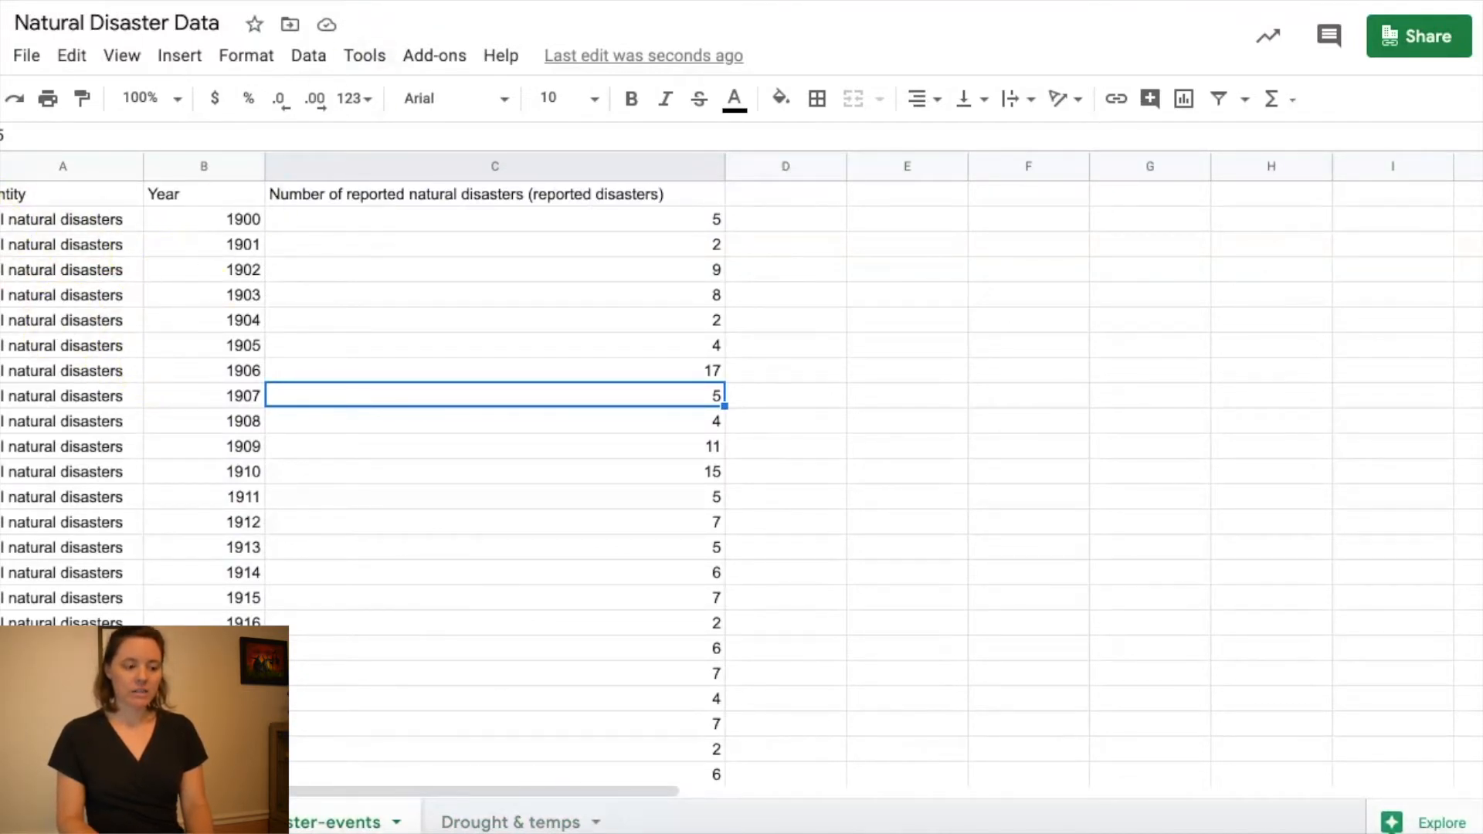
pyautogui.click(2, 194)
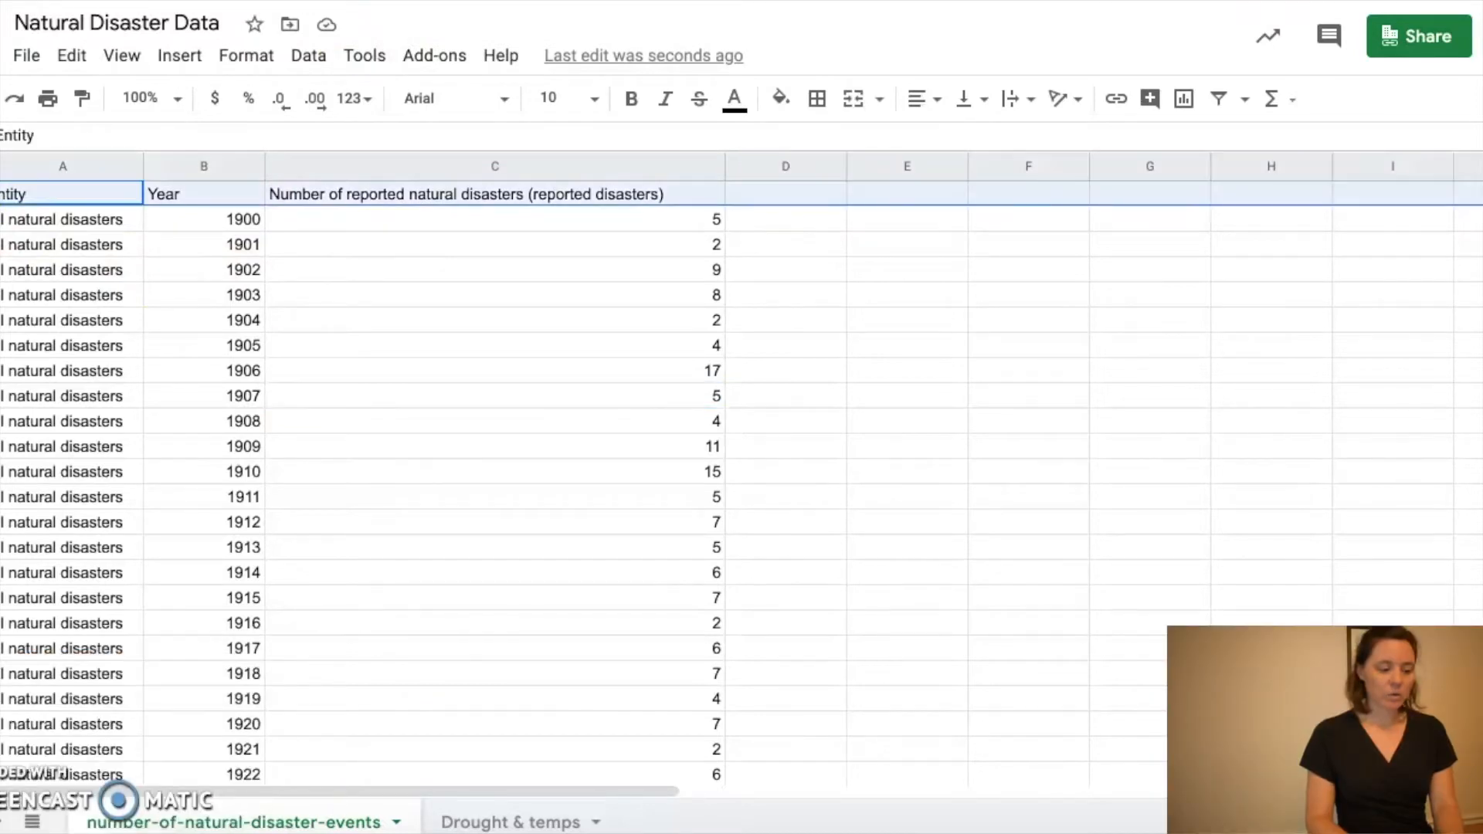
pyautogui.click(1232, 111)
pyautogui.click(359, 299)
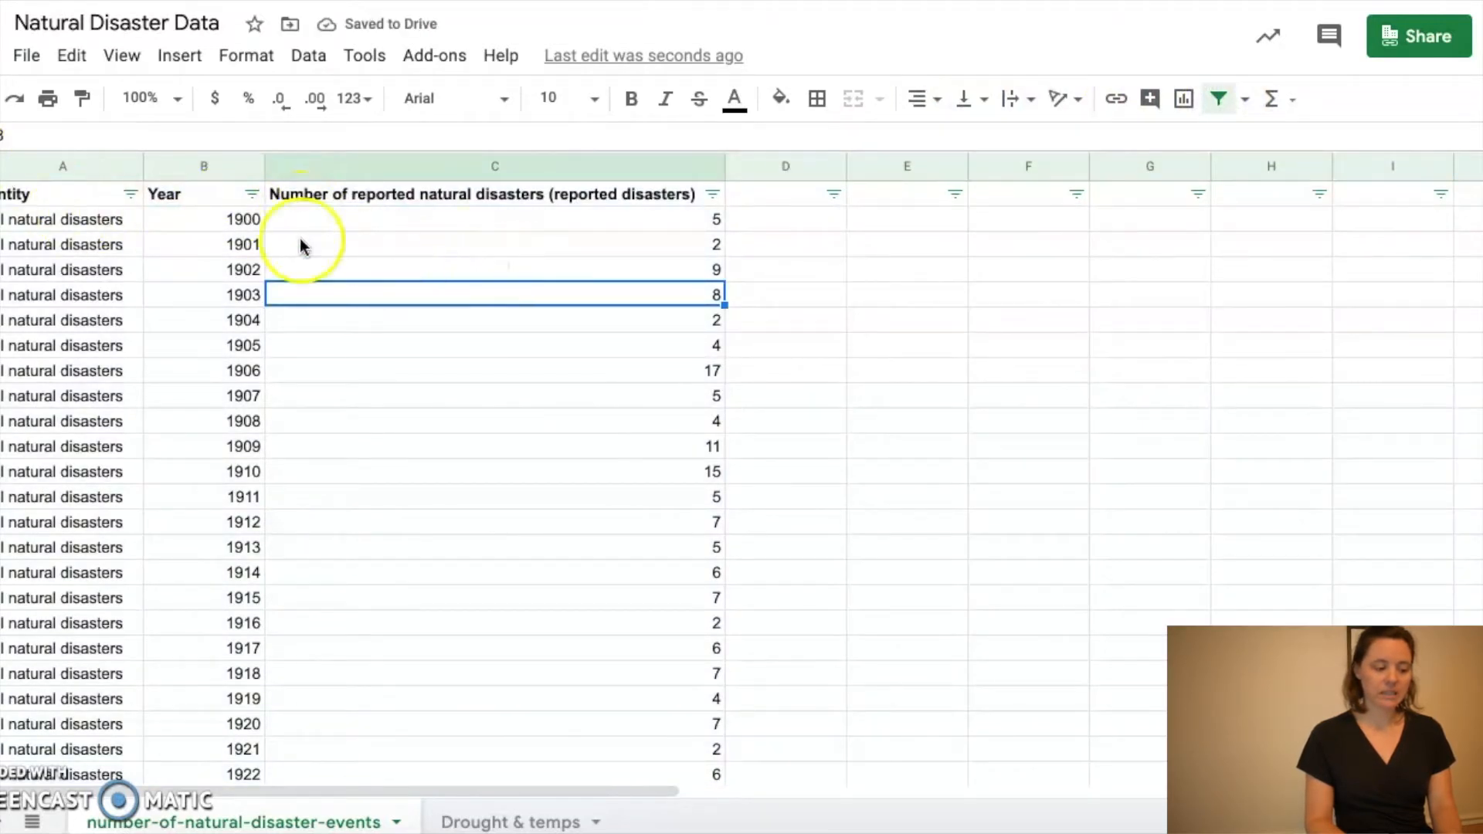
# Filter the Entity column to show only the Drought entries.
pyautogui.click(131, 194)
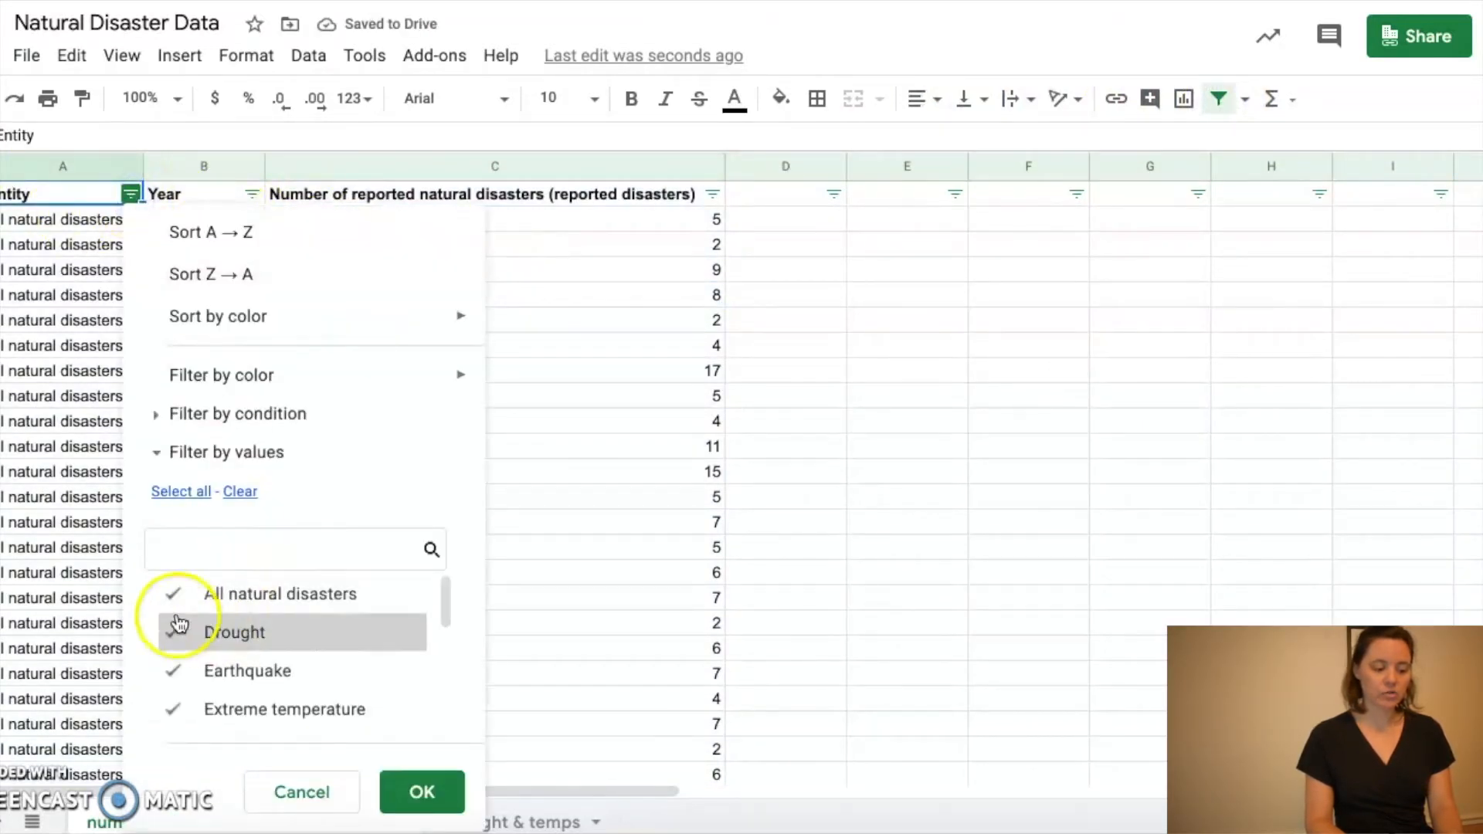
pyautogui.click(239, 491)
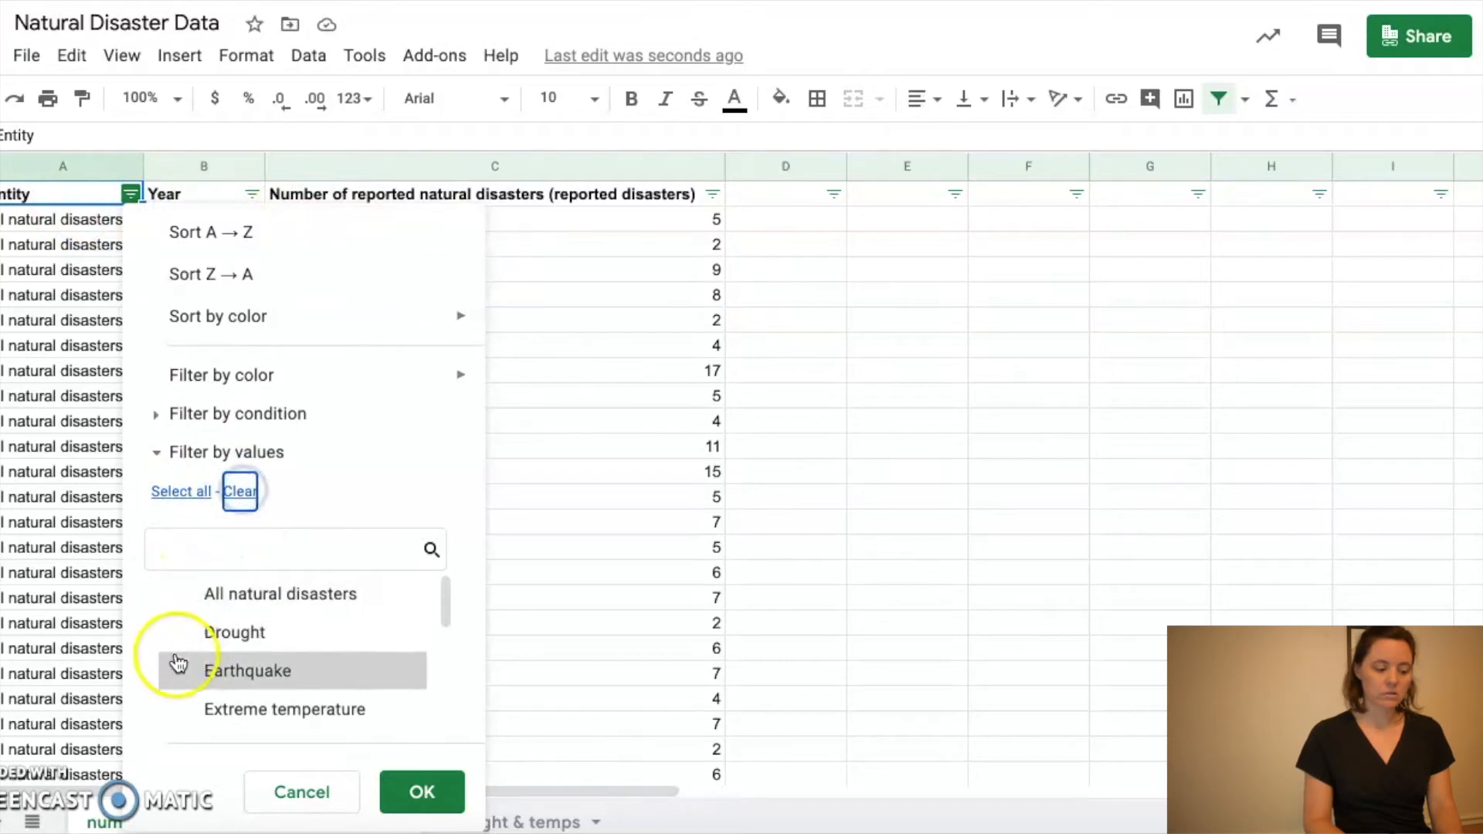
pyautogui.click(192, 630)
pyautogui.click(421, 791)
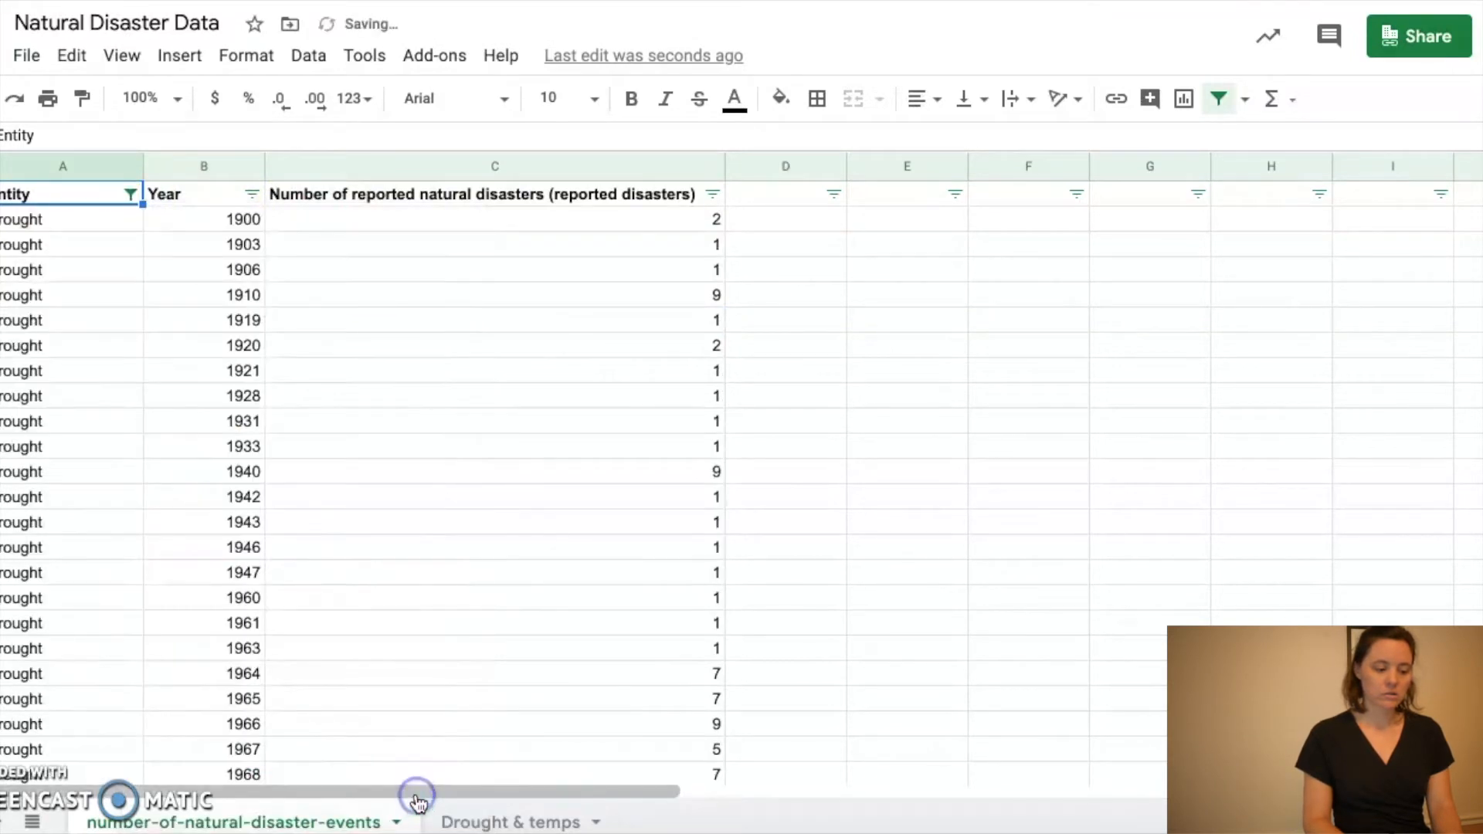
pyautogui.click(23, 221)
pyautogui.moveTo(24, 220); pyautogui.dragTo(560, 734)
pyautogui.click(561, 736)
pyautogui.scroll(12, 561, 737)
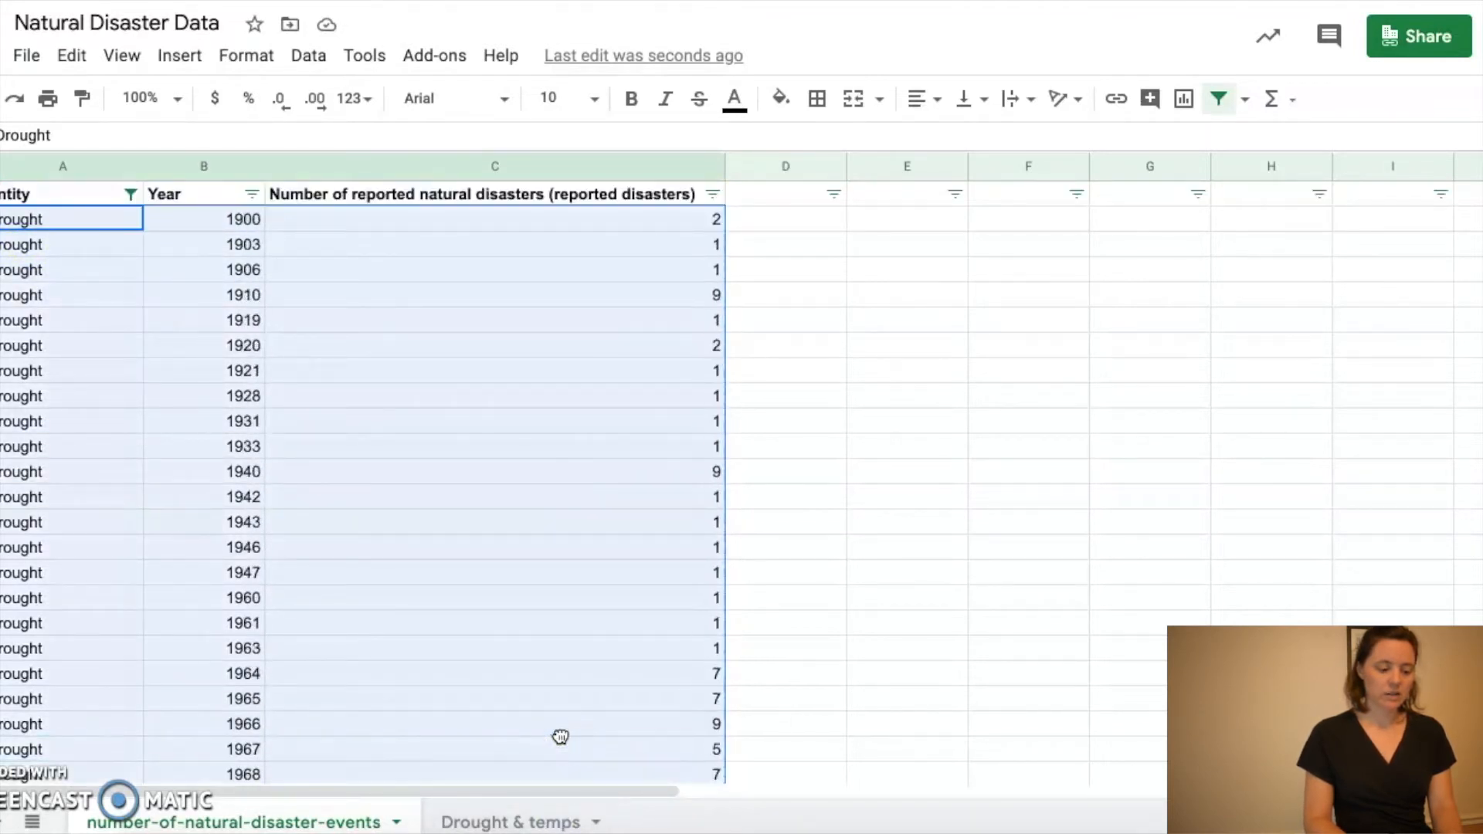
# Copy all filtered drought rows in columns A to C, excluding the header, and open the Drought & temps sheet.
pyautogui.click(51, 224)
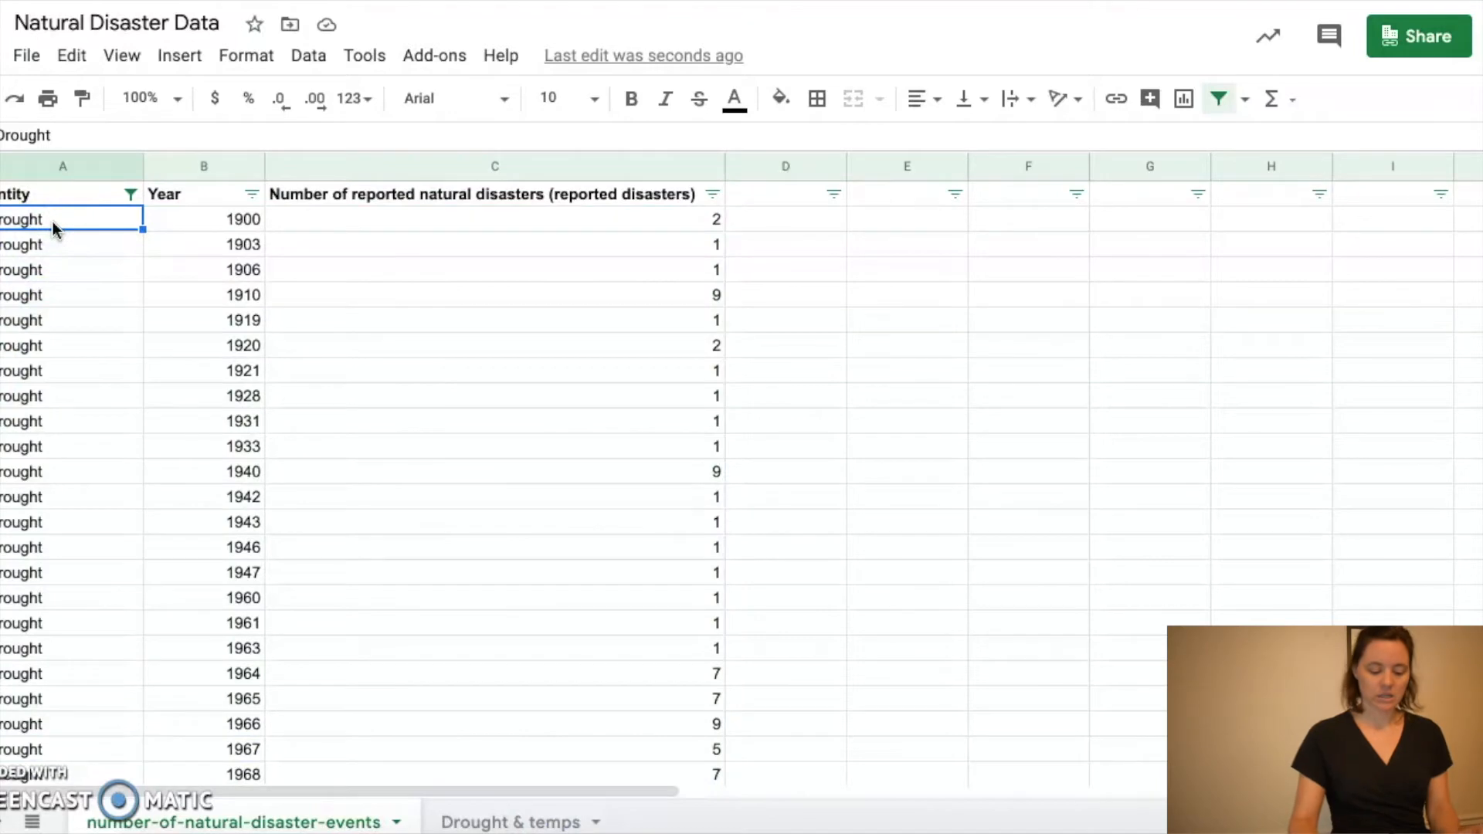
pyautogui.press('super+shift+Right')
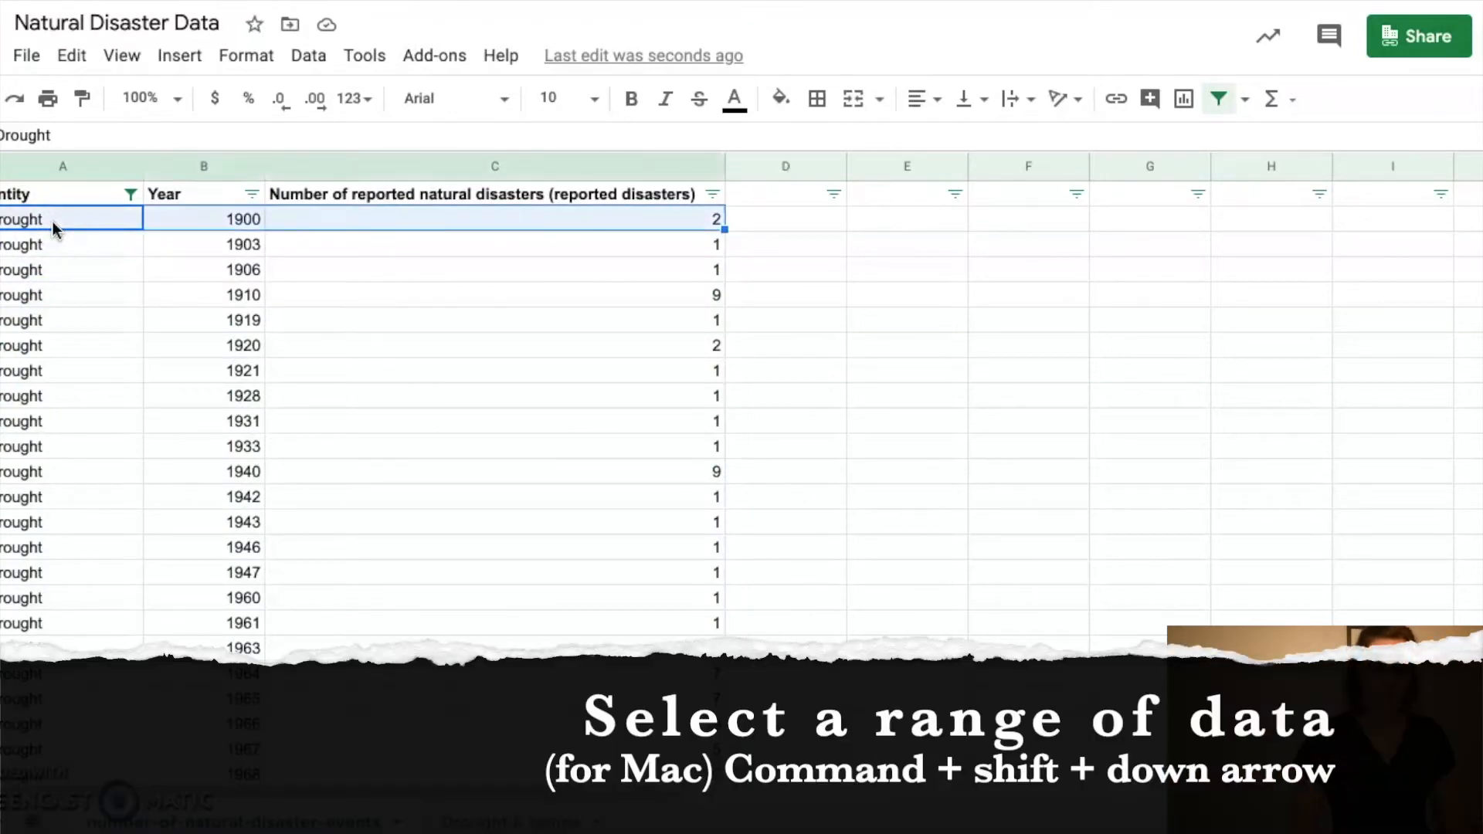
pyautogui.press('super+shift+Down')
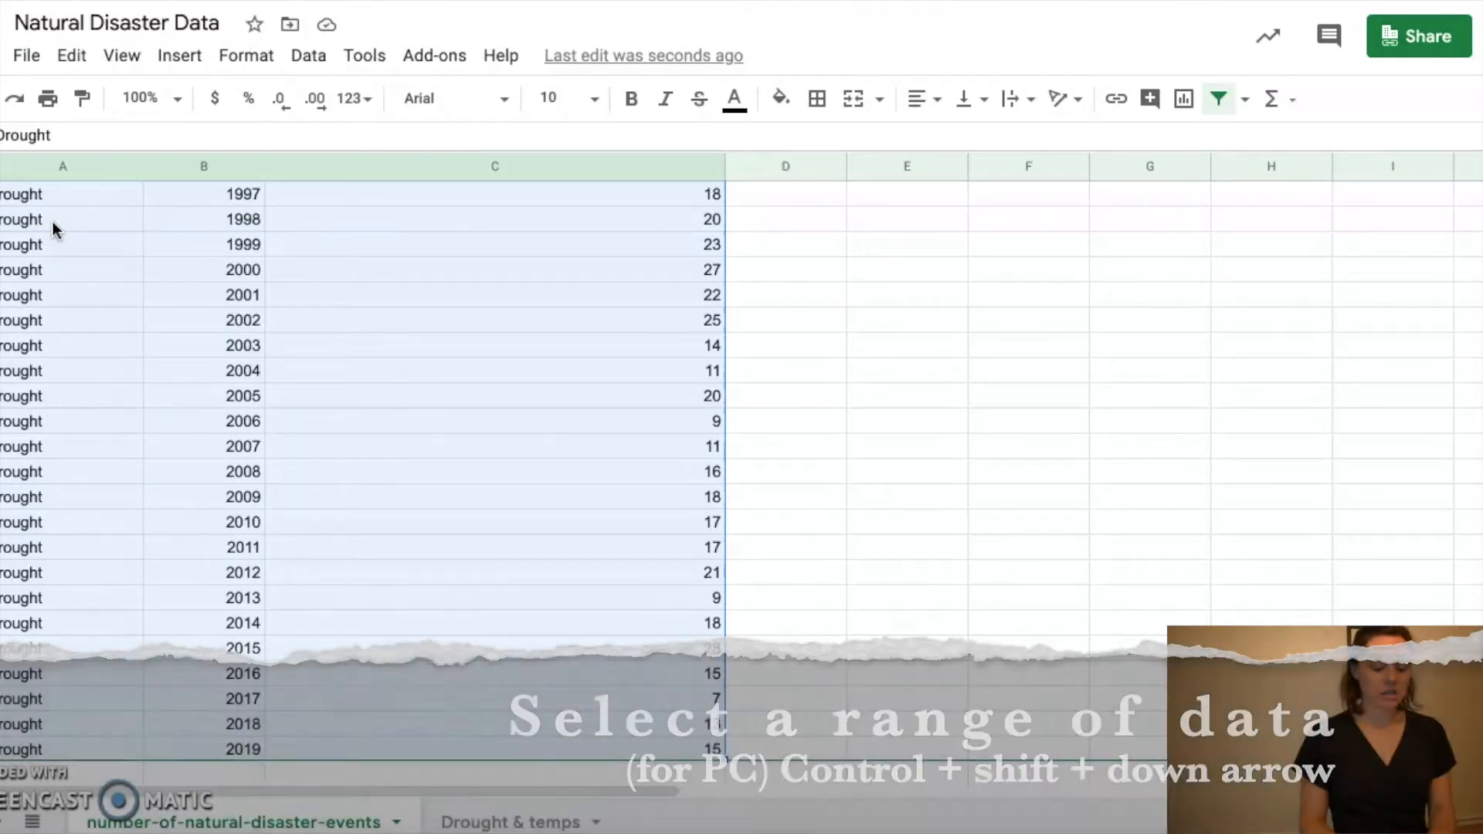
pyautogui.hotkey('ctrl', 'c')
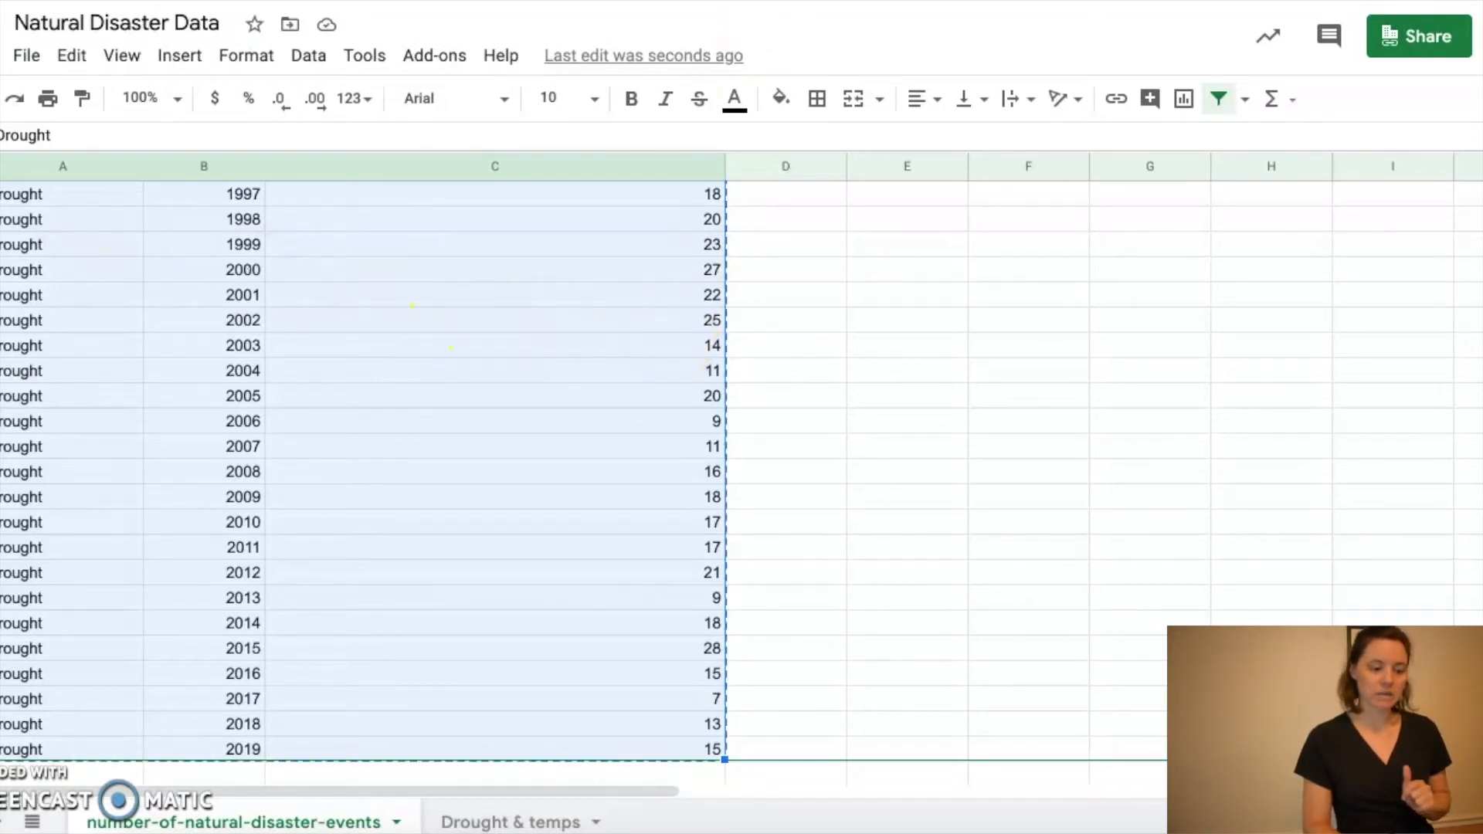
pyautogui.click(541, 821)
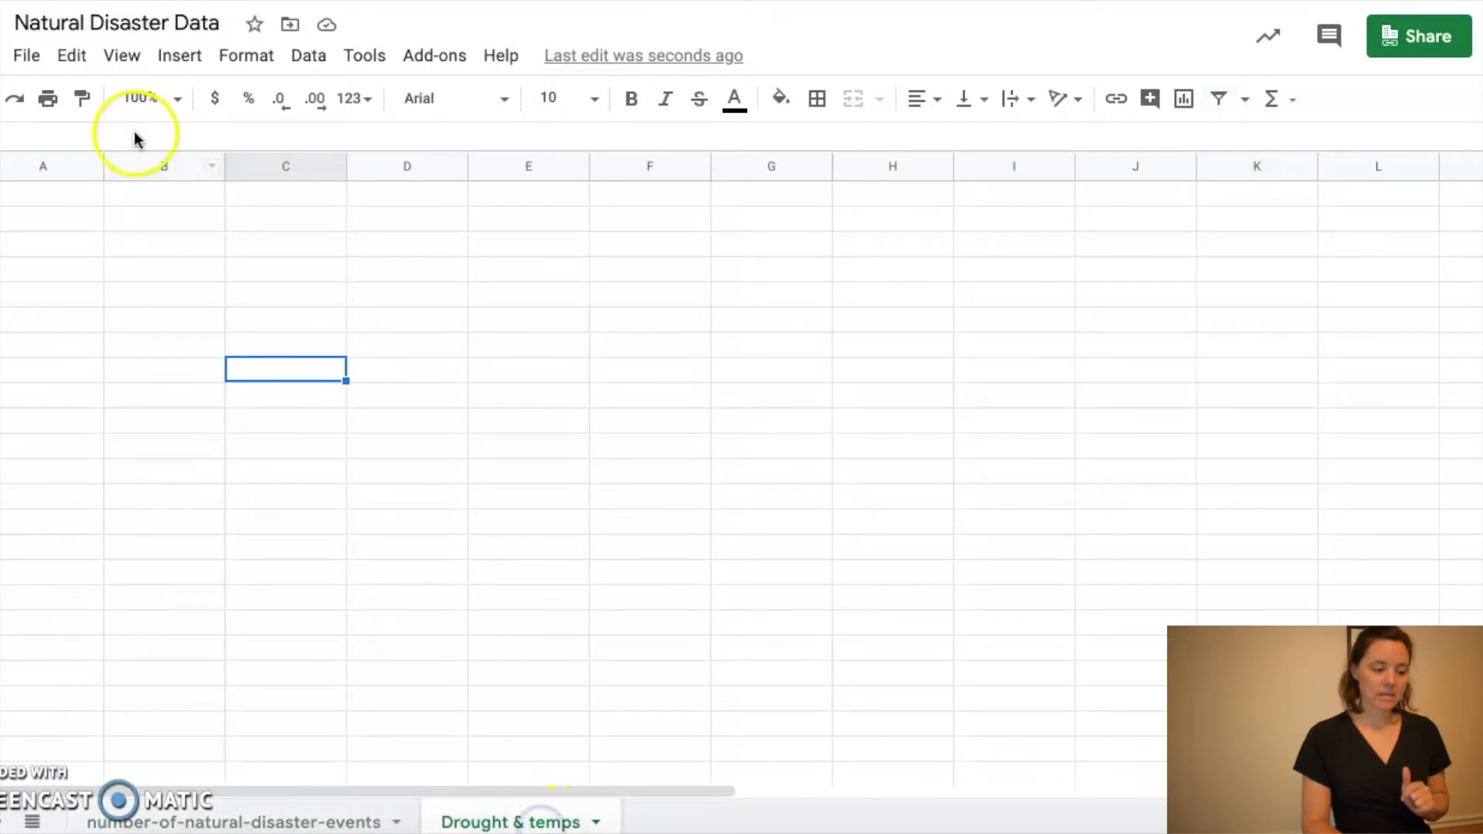
pyautogui.click(62, 201)
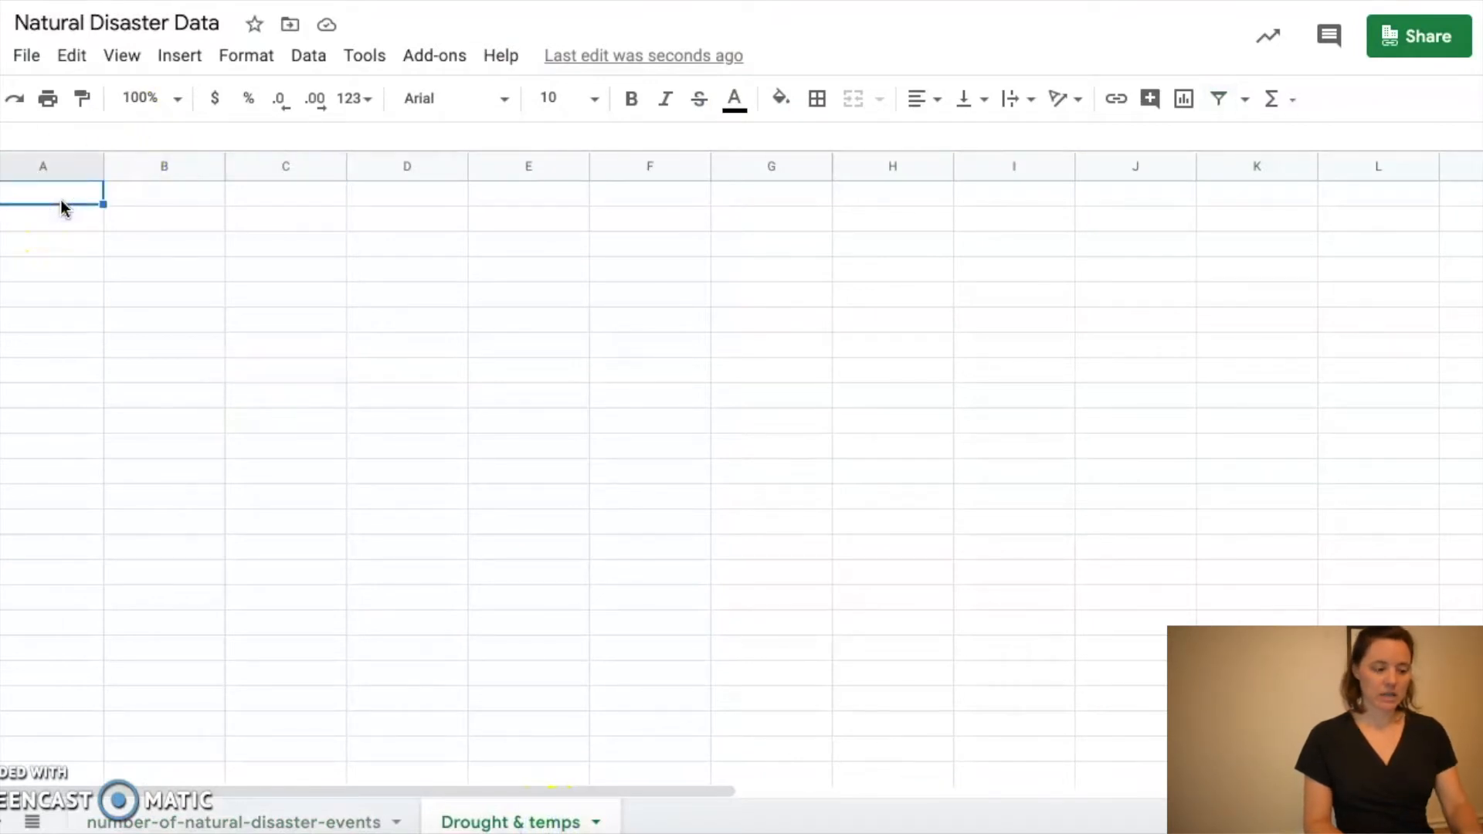
pyautogui.hotkey('ctrl', 'v')
pyautogui.click(198, 239)
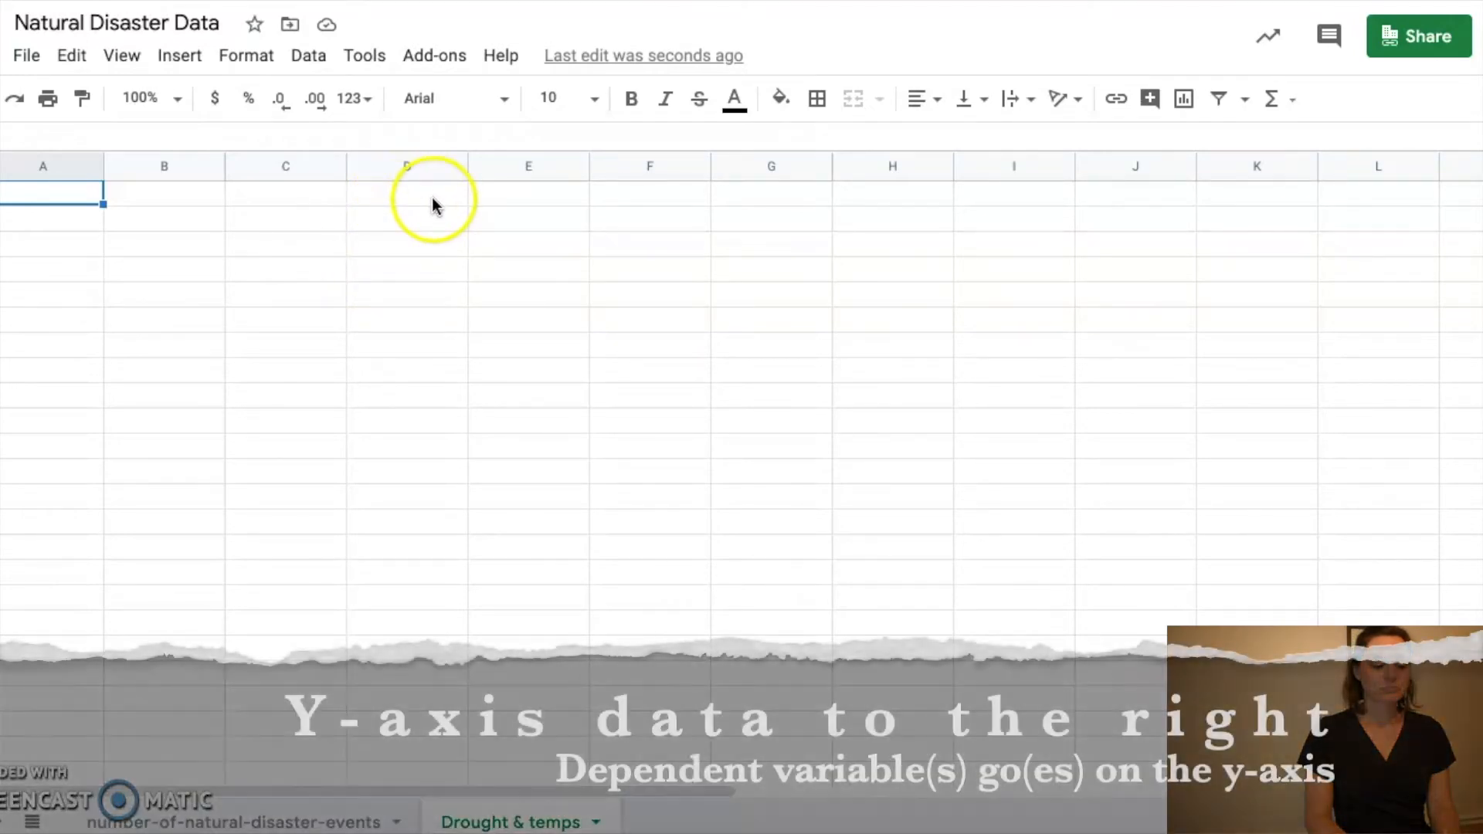
pyautogui.click(433, 200)
pyautogui.hotkey('ctrl', 'v')
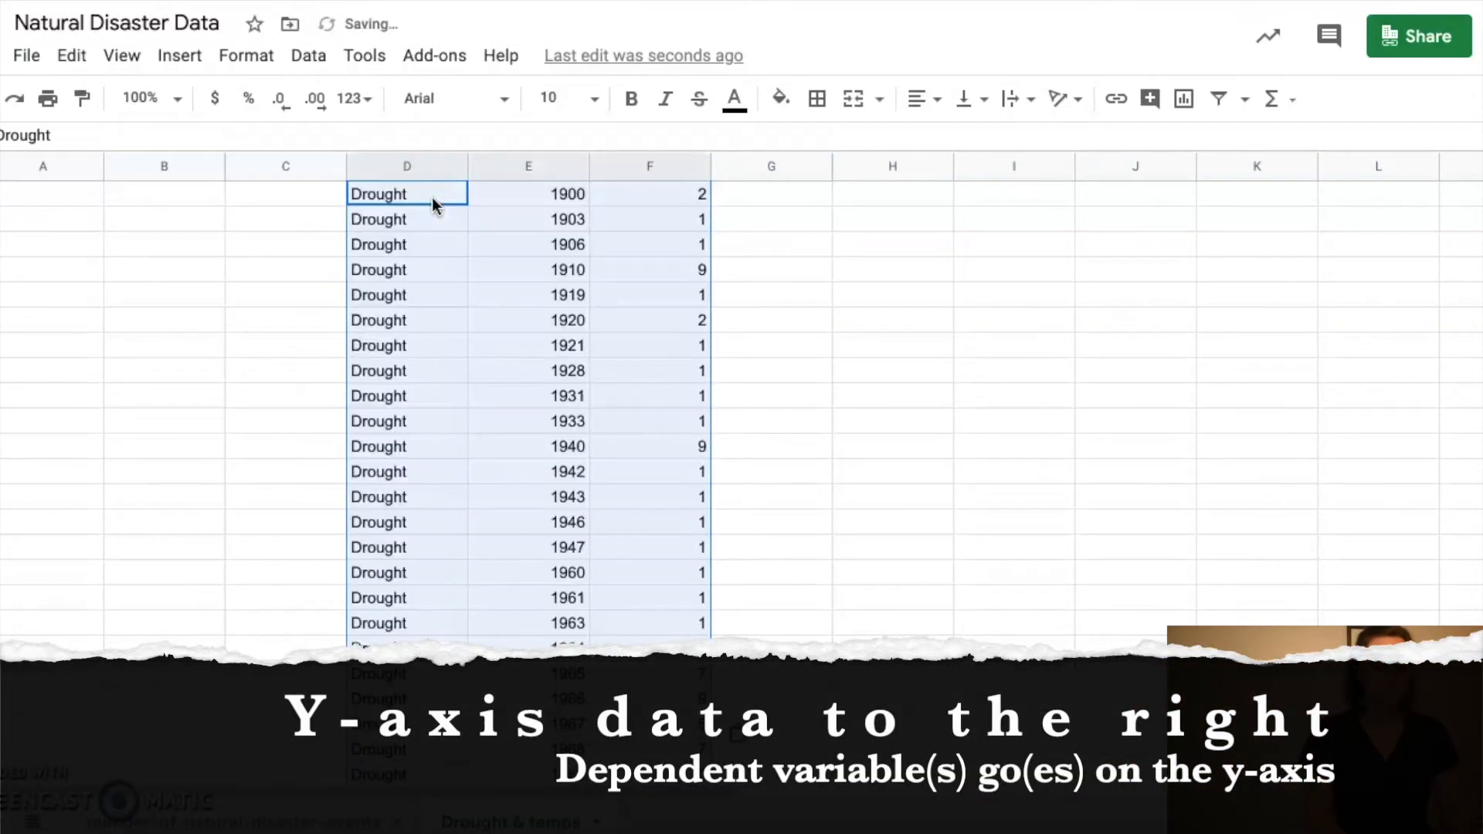
pyautogui.click(512, 359)
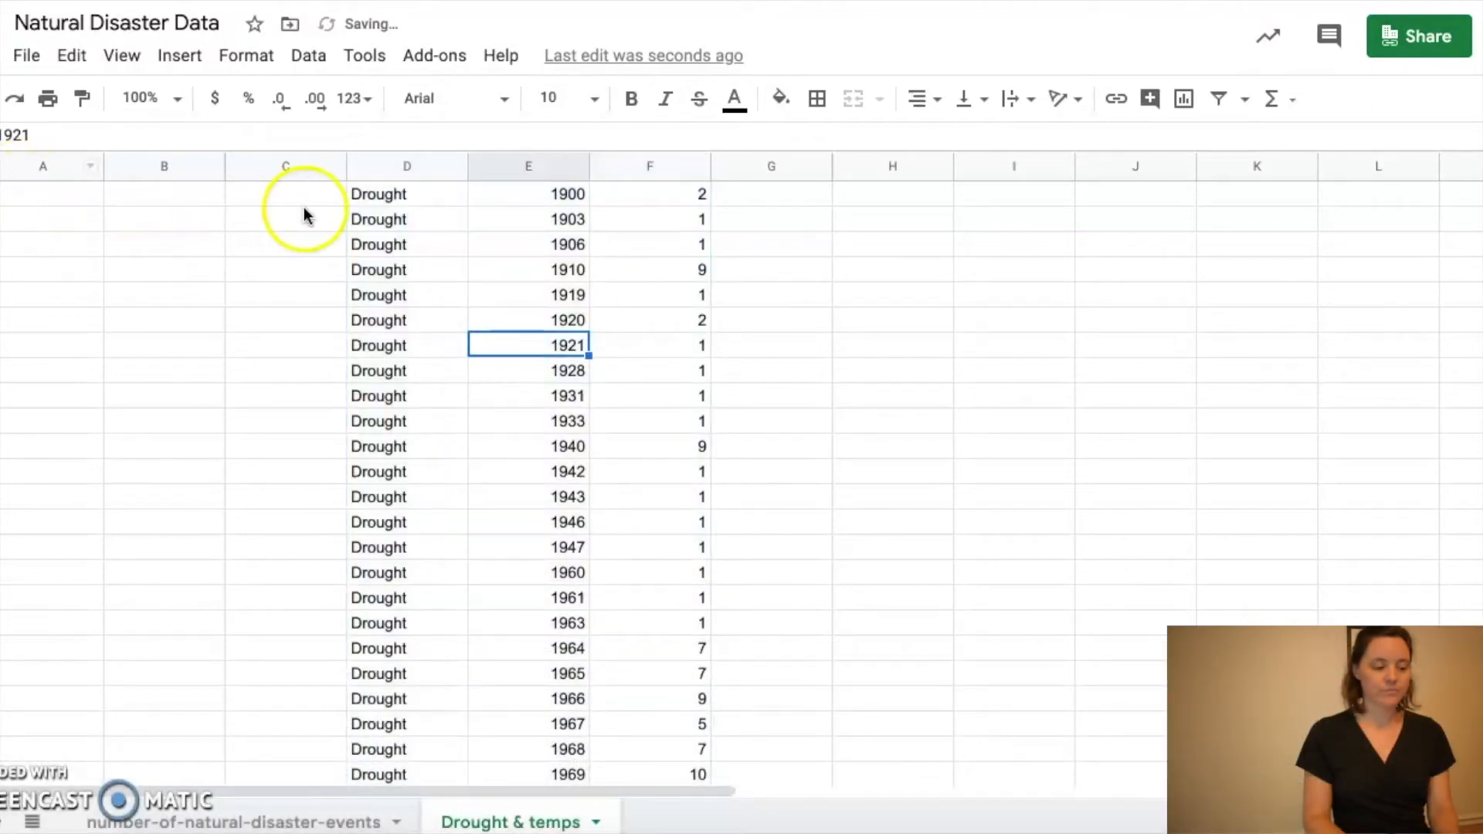
pyautogui.hotkey('ctrl', 'z')
# Paste the copied drought data starting at cell D2, leaving row 1 free for headers.
pyautogui.click(383, 220)
pyautogui.hotkey('ctrl', 'v')
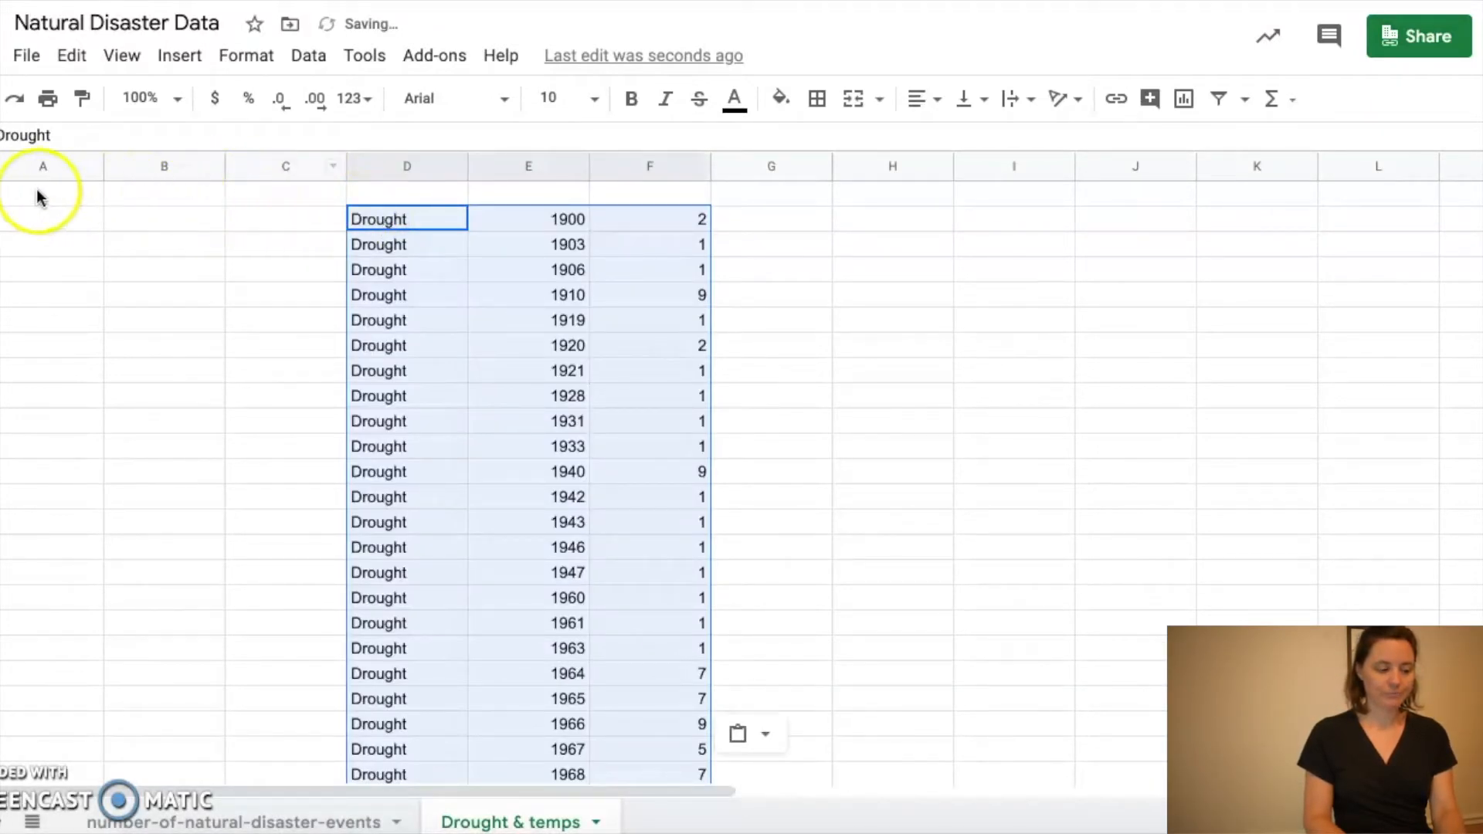
# Enter the headers "Drought year" in E1 and "No.Droughts" in F1.
pyautogui.click(399, 193)
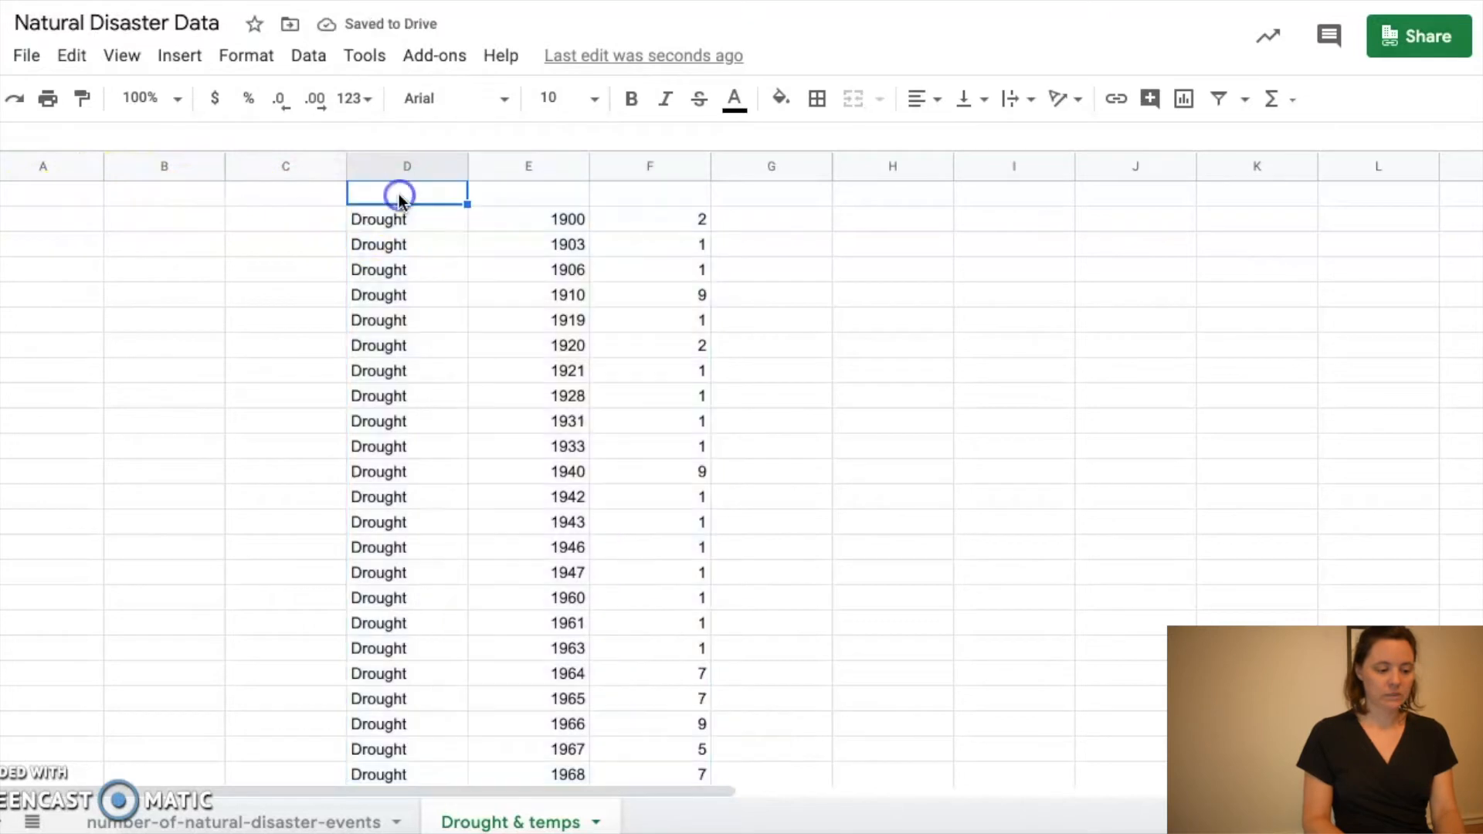
pyautogui.click(545, 198)
pyautogui.write('Drought year')
pyautogui.press('Tab')
pyautogui.write('Nu')
pyautogui.press('BackSpace')
pyautogui.write('o.Droughts')
pyautogui.press('Return')
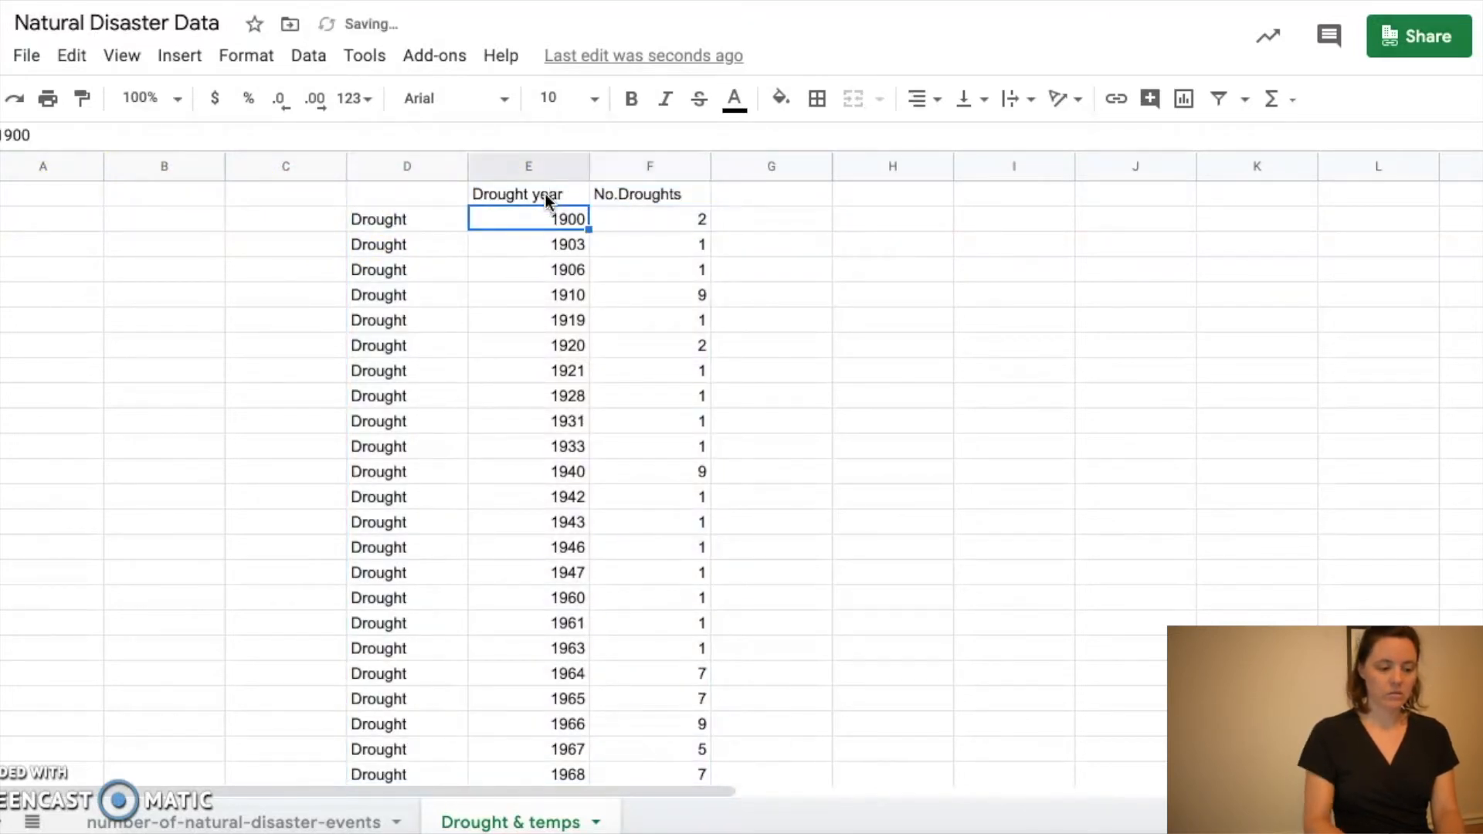
# Delete column D, which holds the repeated Drought labels.
pyautogui.rightClick(407, 166)
pyautogui.click(502, 340)
# Switch to the temperature-anomaly spreadsheet and add a filter to its header row.
pyautogui.hotkey('ctrl', 'Tab')
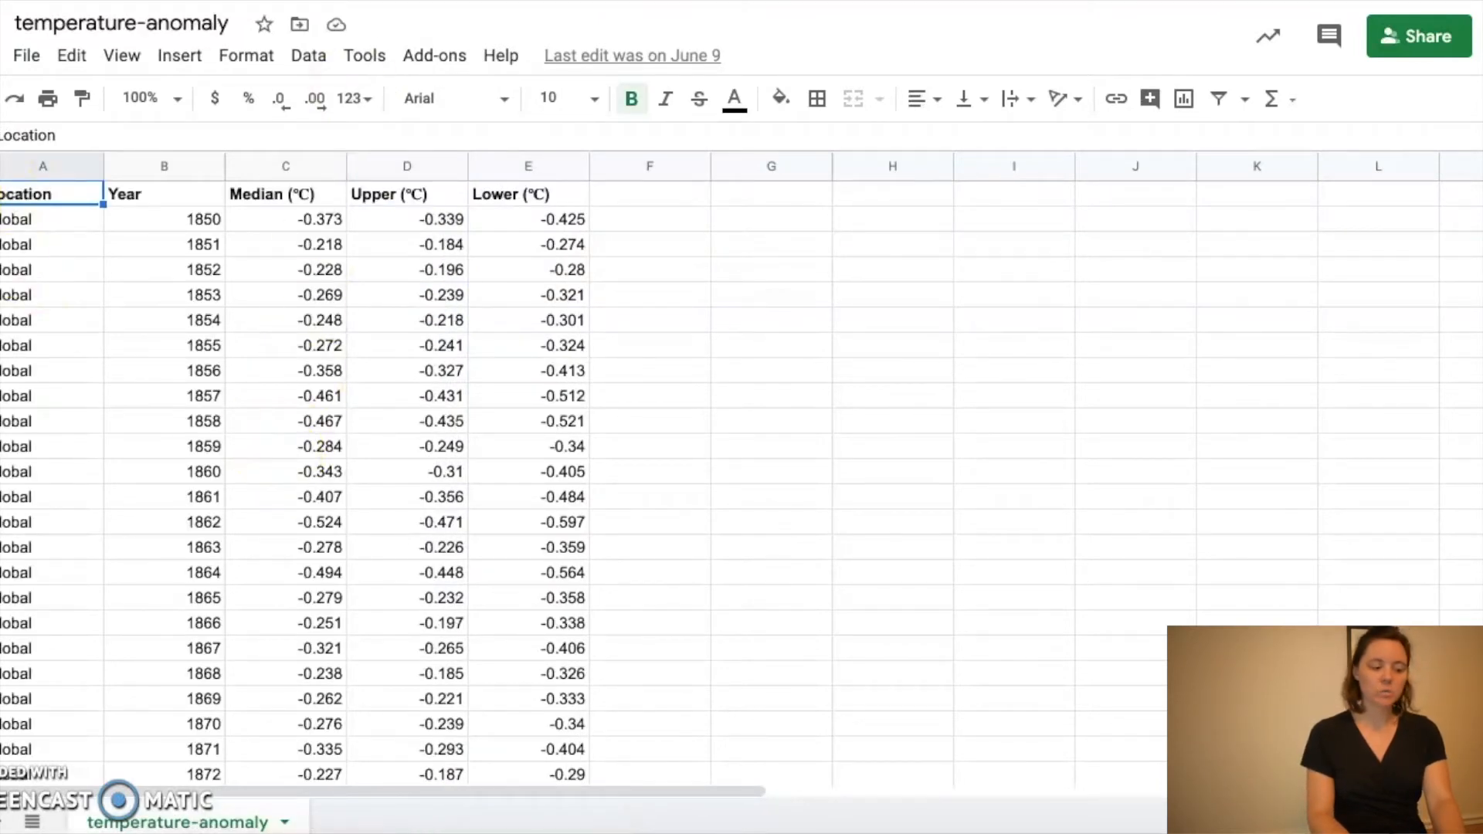
pyautogui.hotkey('shift', 'space')
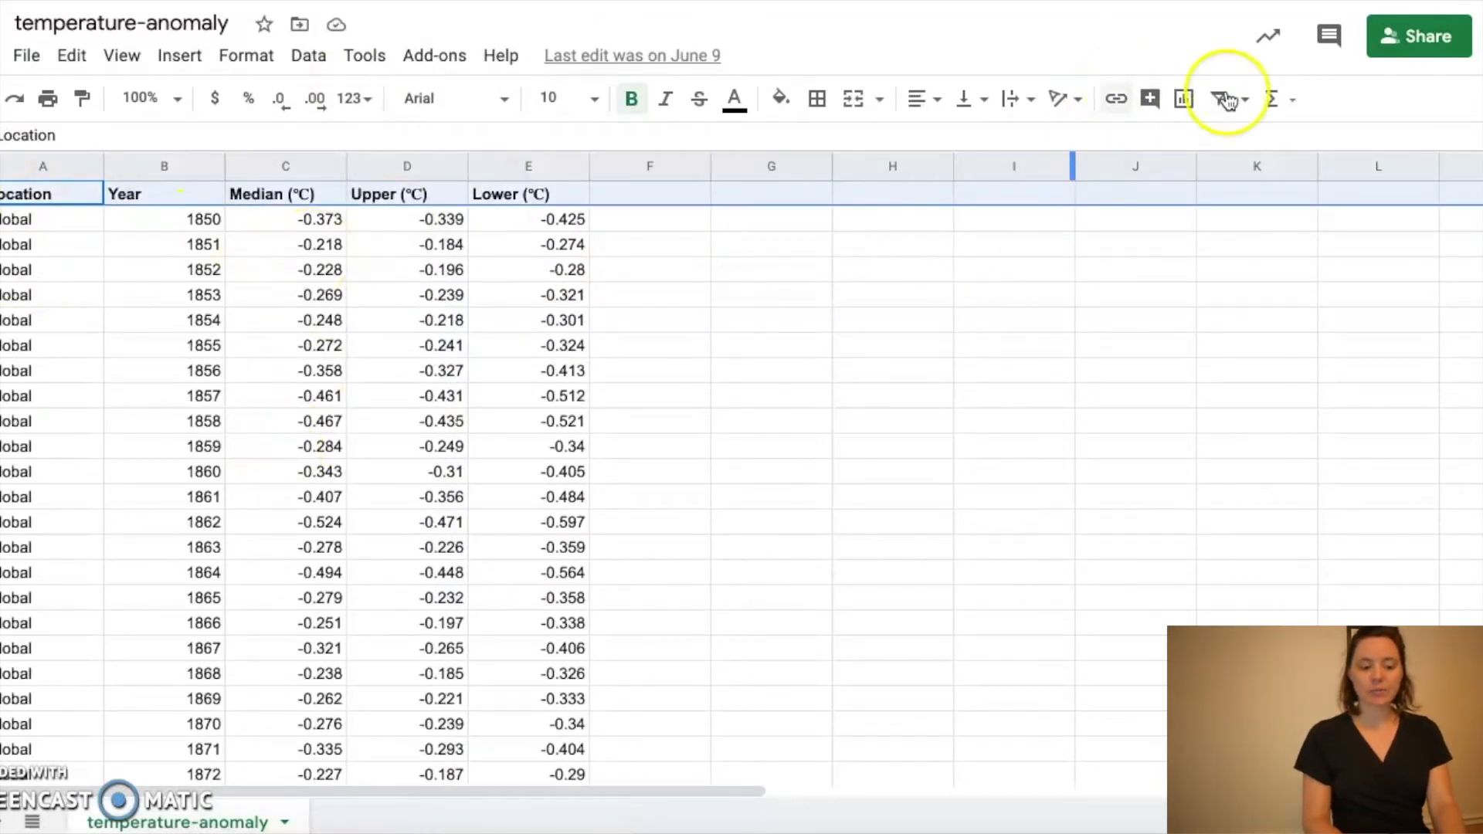
pyautogui.click(1219, 98)
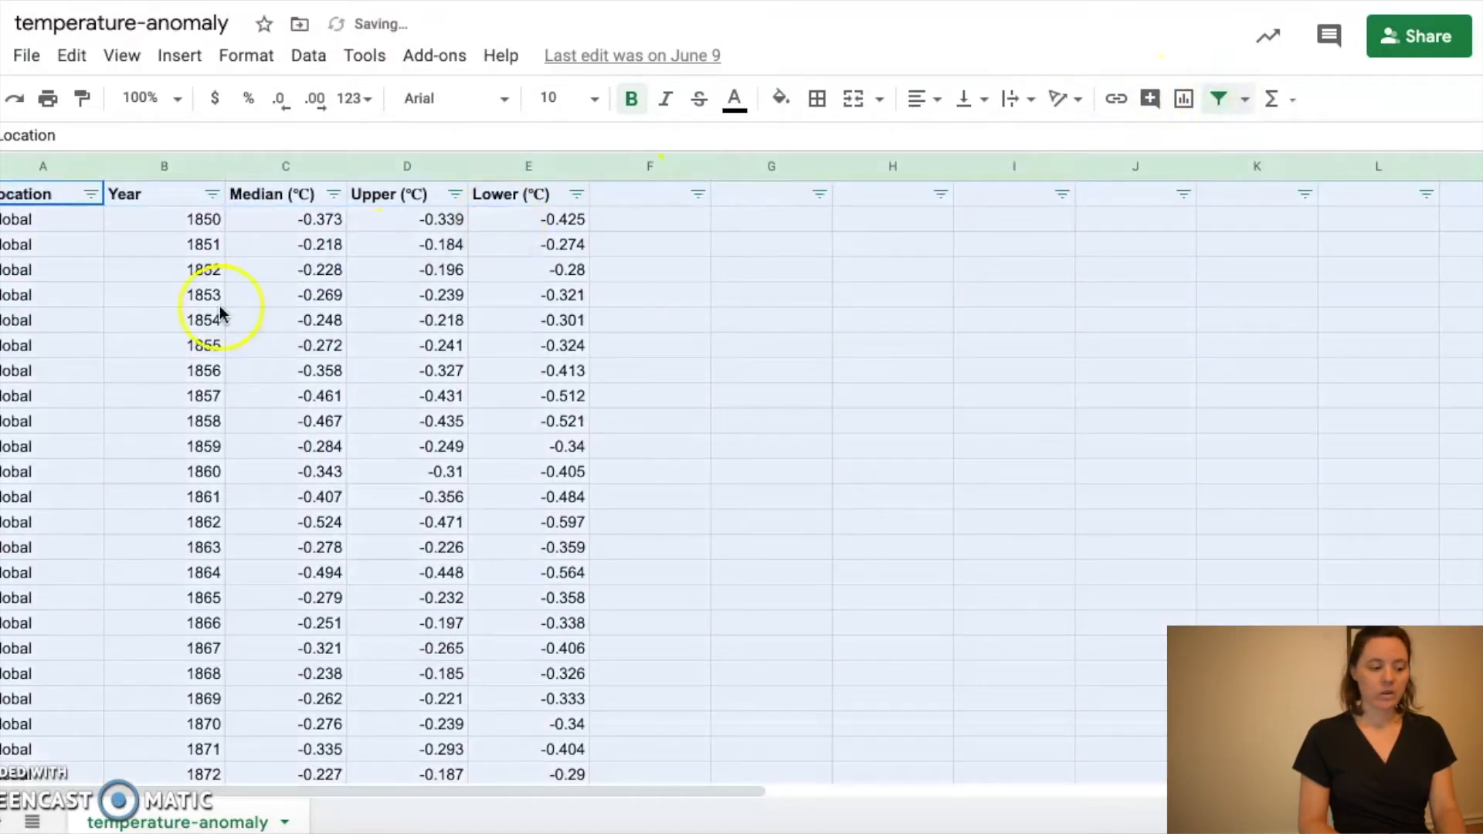
pyautogui.click(207, 329)
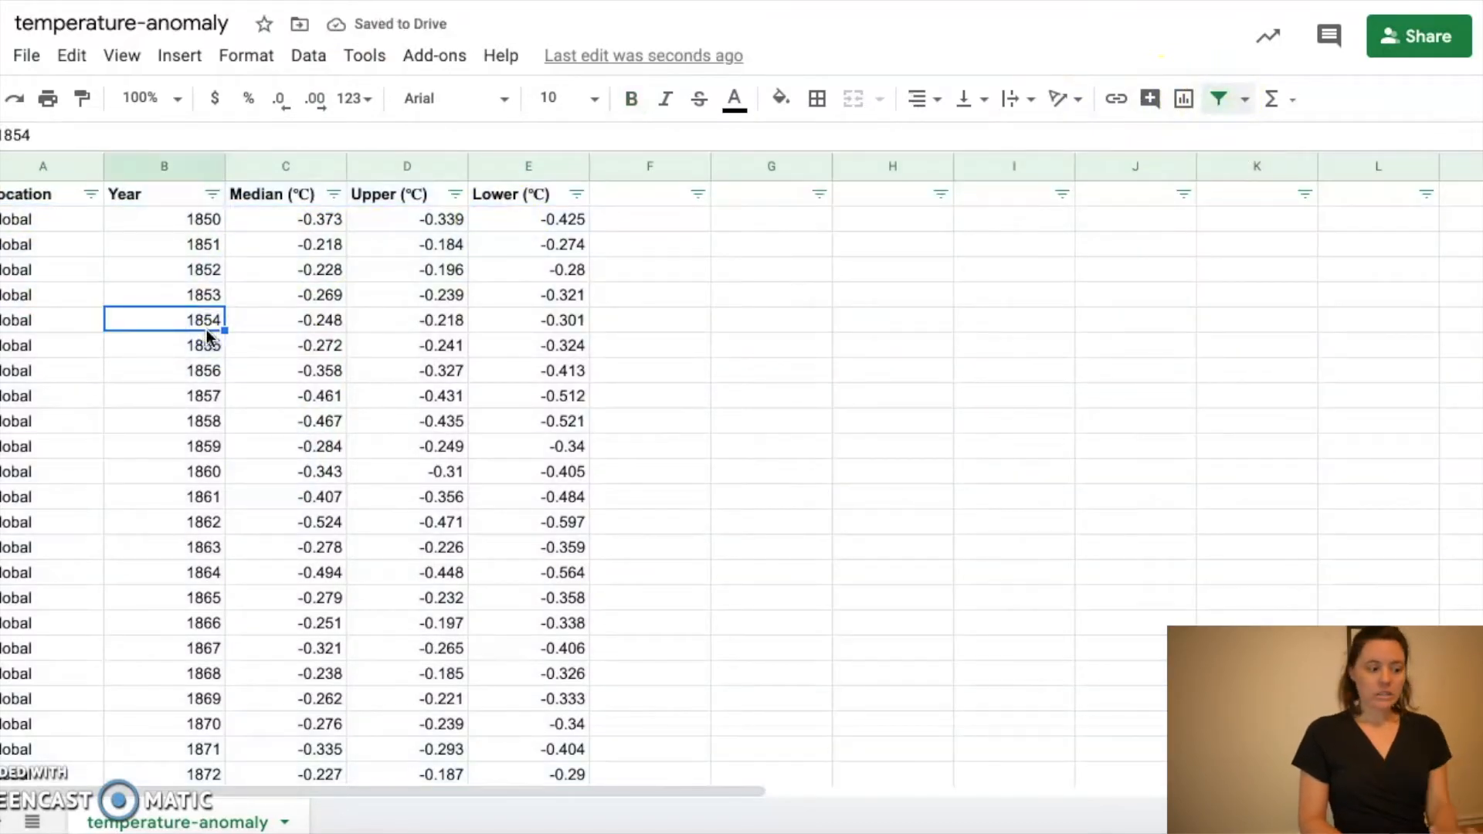
# Filter the Location column to Global only, excluding Northern Hemisphere, Southern Hemisphere and Tropics.
pyautogui.click(90, 194)
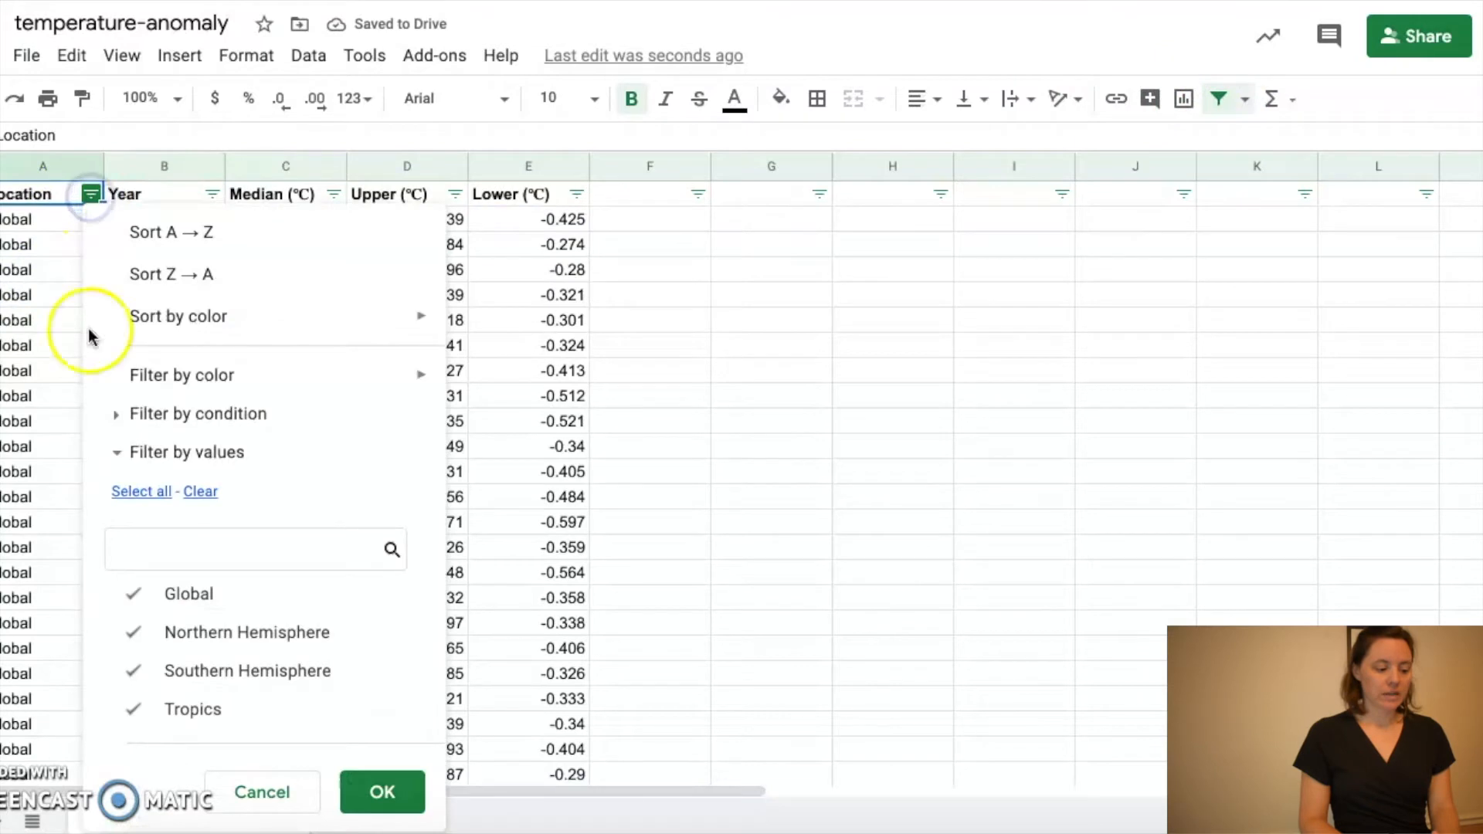
pyautogui.click(177, 632)
pyautogui.click(193, 672)
pyautogui.click(195, 709)
pyautogui.click(382, 792)
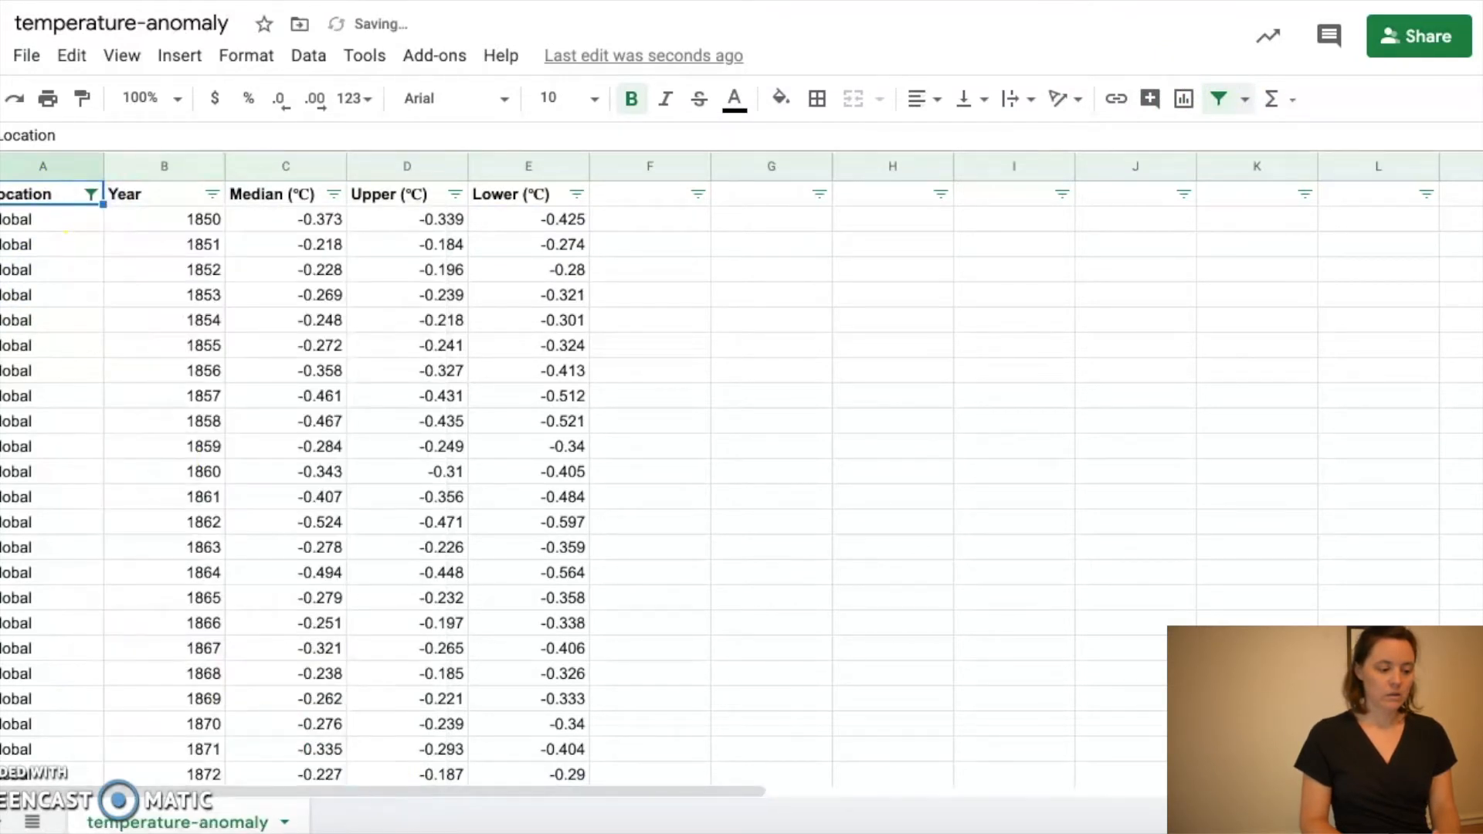
# Copy the Global year and median anomaly values from 1900 through 2019.
pyautogui.scroll(-15, 175, 384)
pyautogui.scroll(-15, 171, 382)
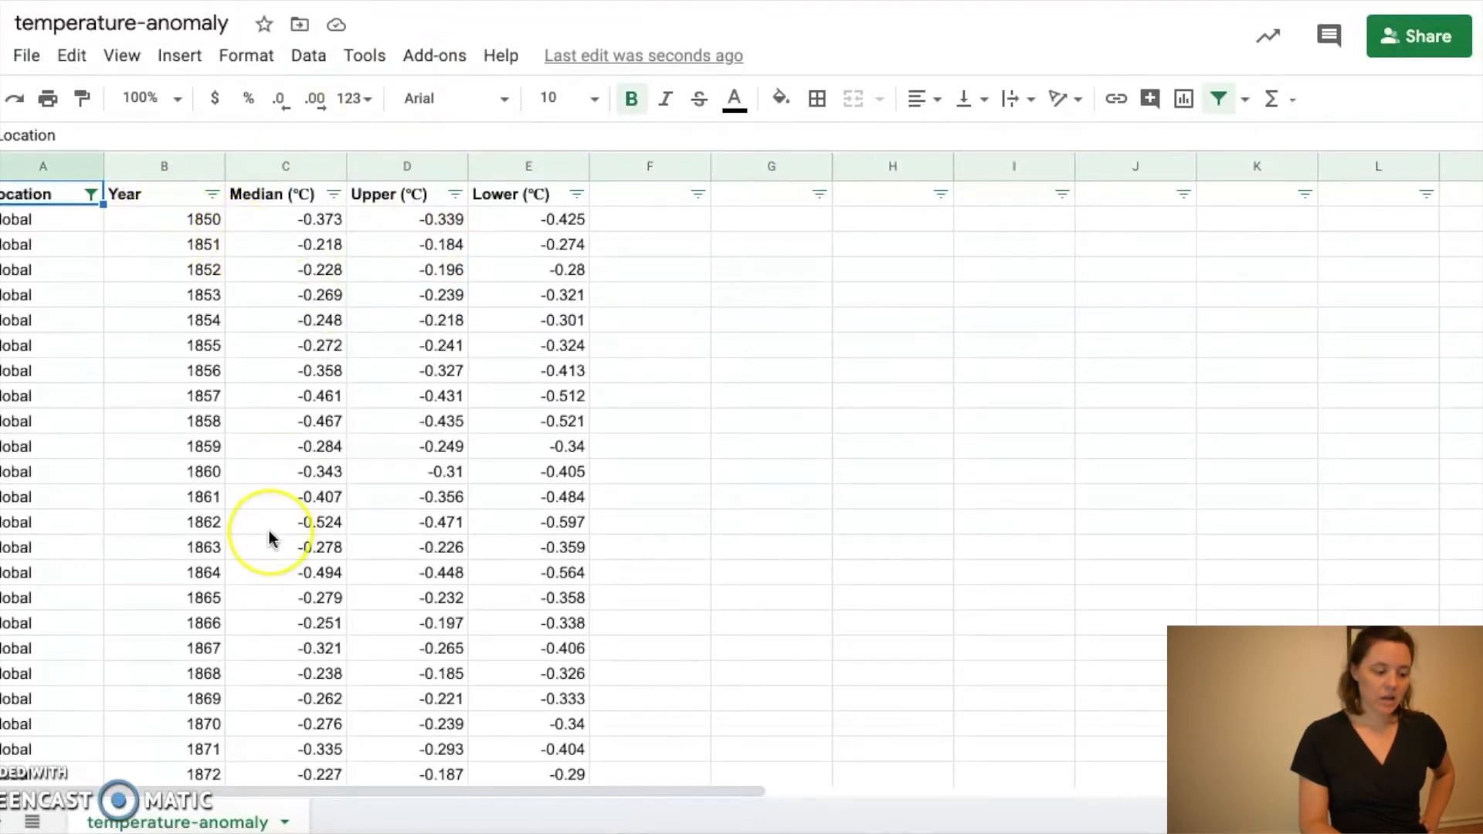
pyautogui.scroll(-2, 271, 539)
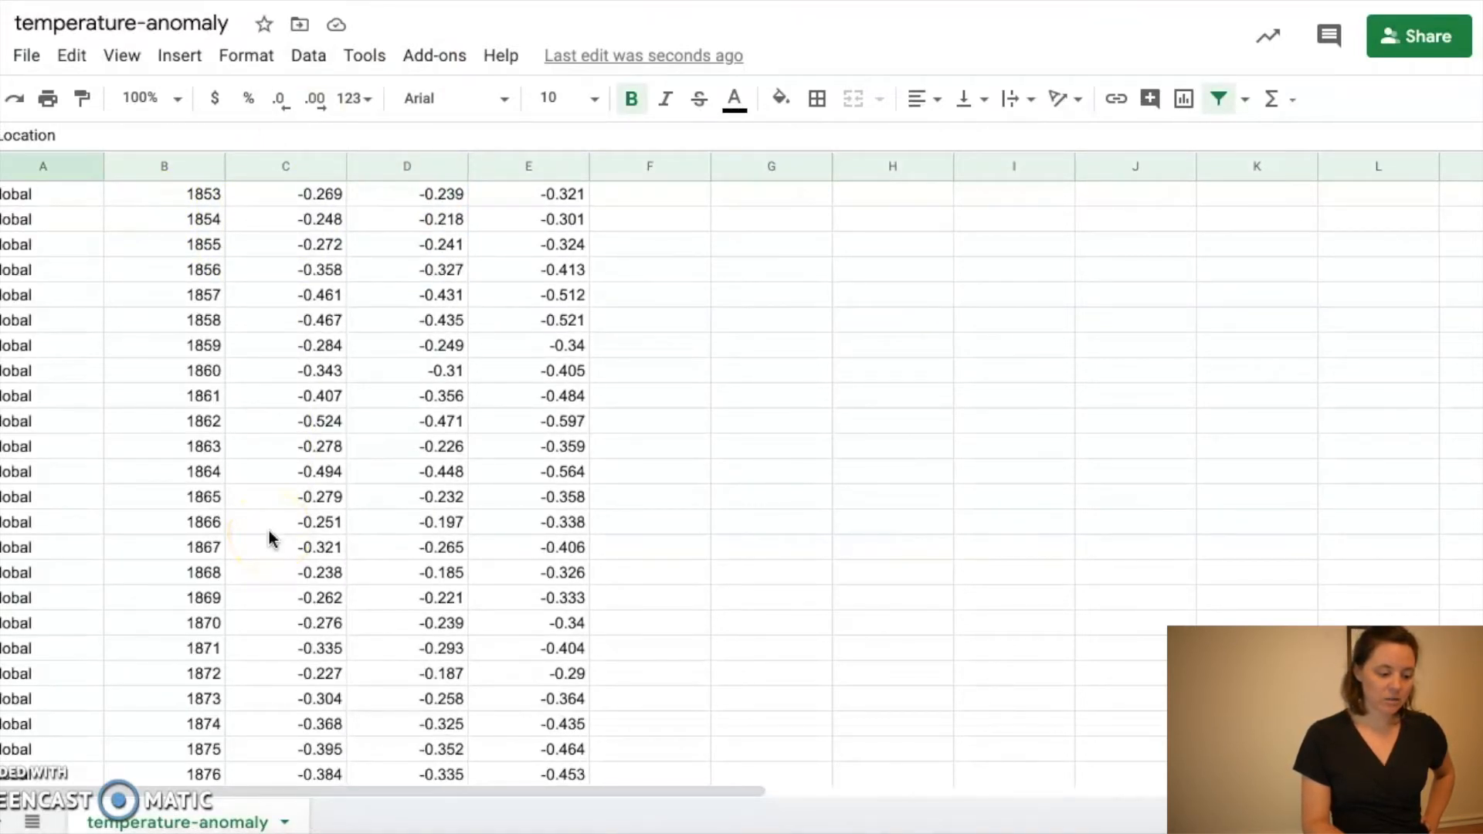
pyautogui.scroll(-1, 270, 539)
pyautogui.scroll(-6, 184, 622)
pyautogui.scroll(-10, 185, 625)
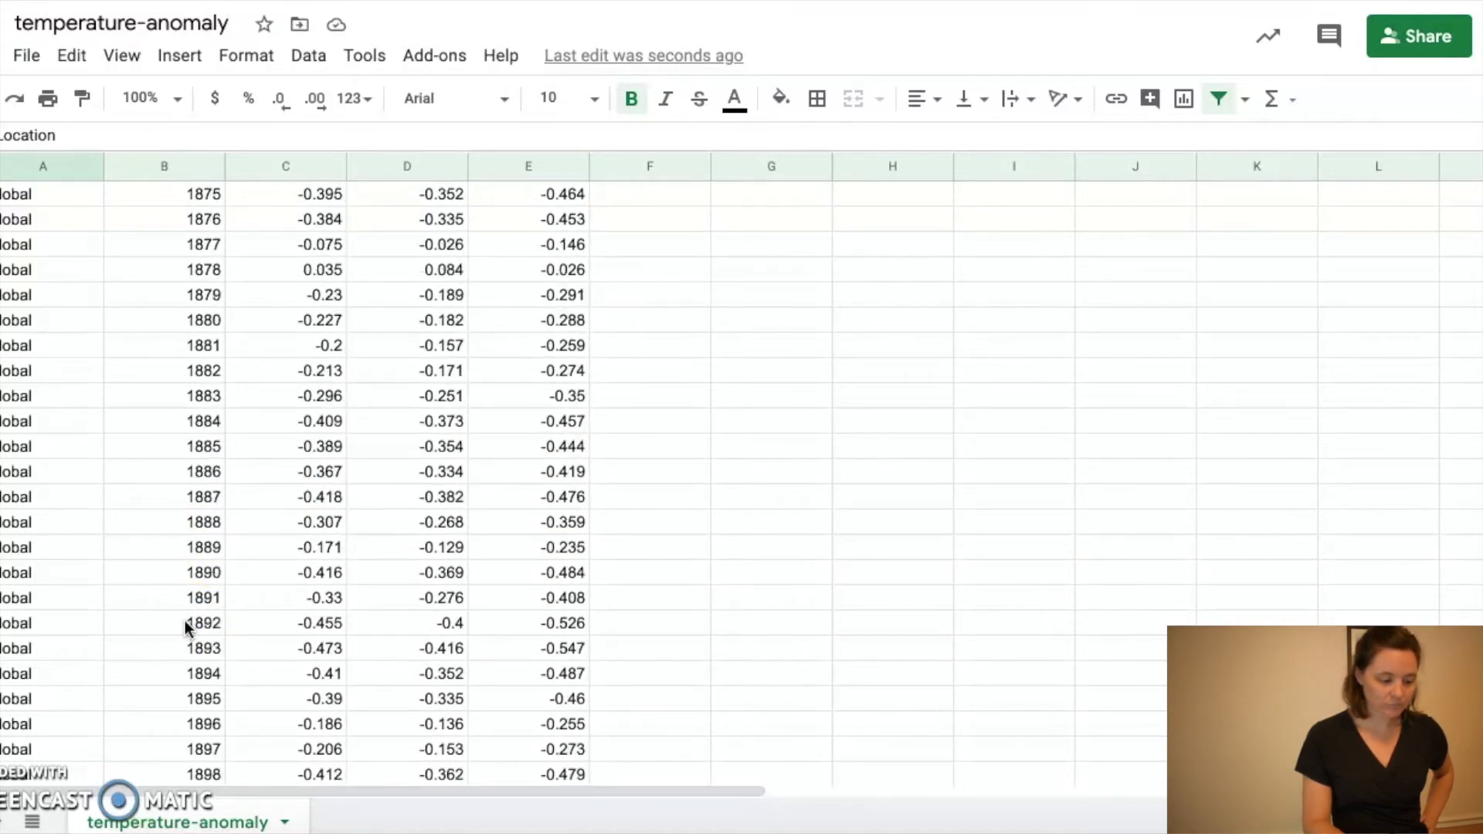
pyautogui.scroll(-1, 185, 624)
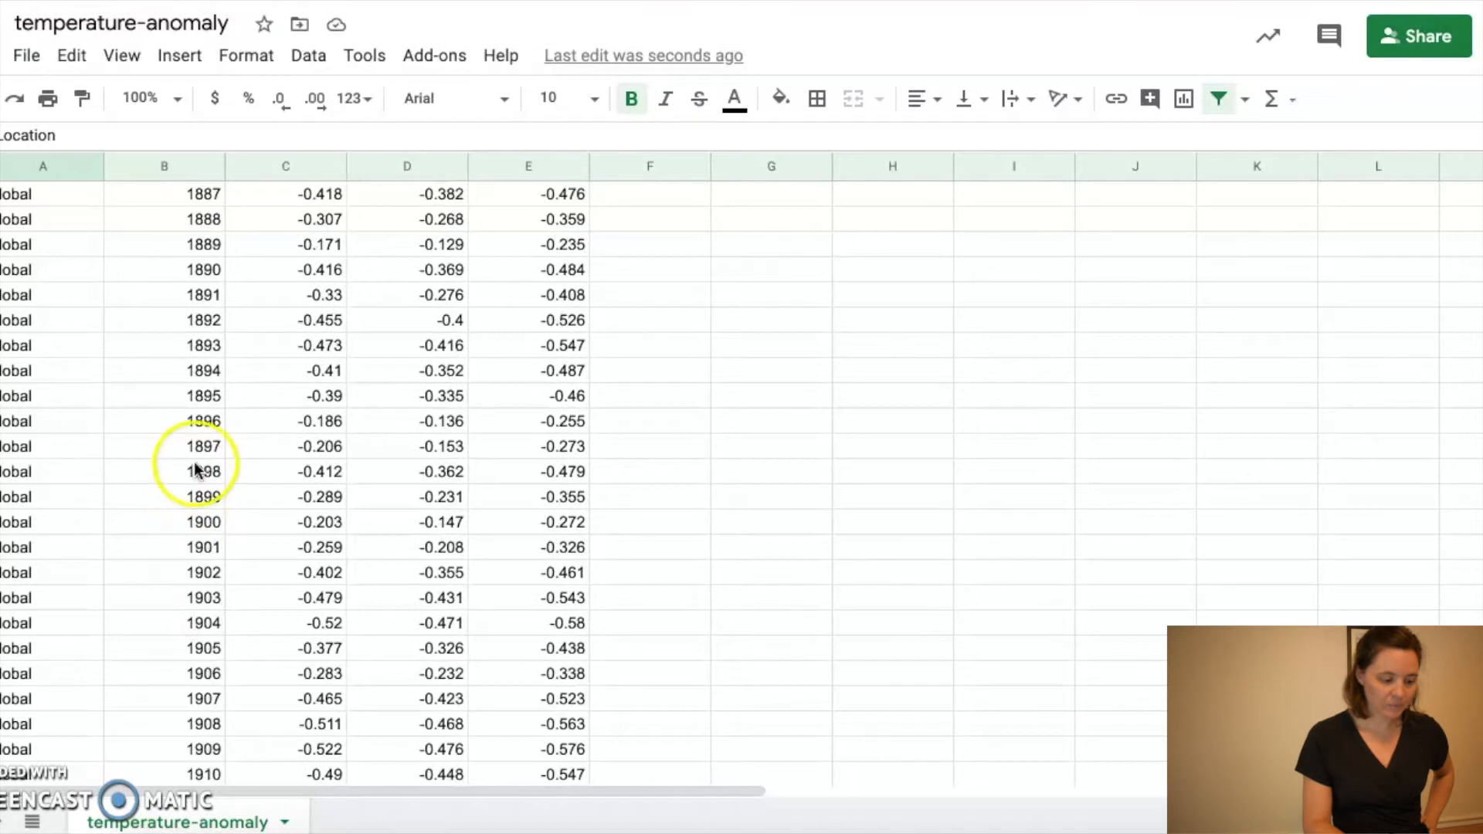
pyautogui.click(147, 525)
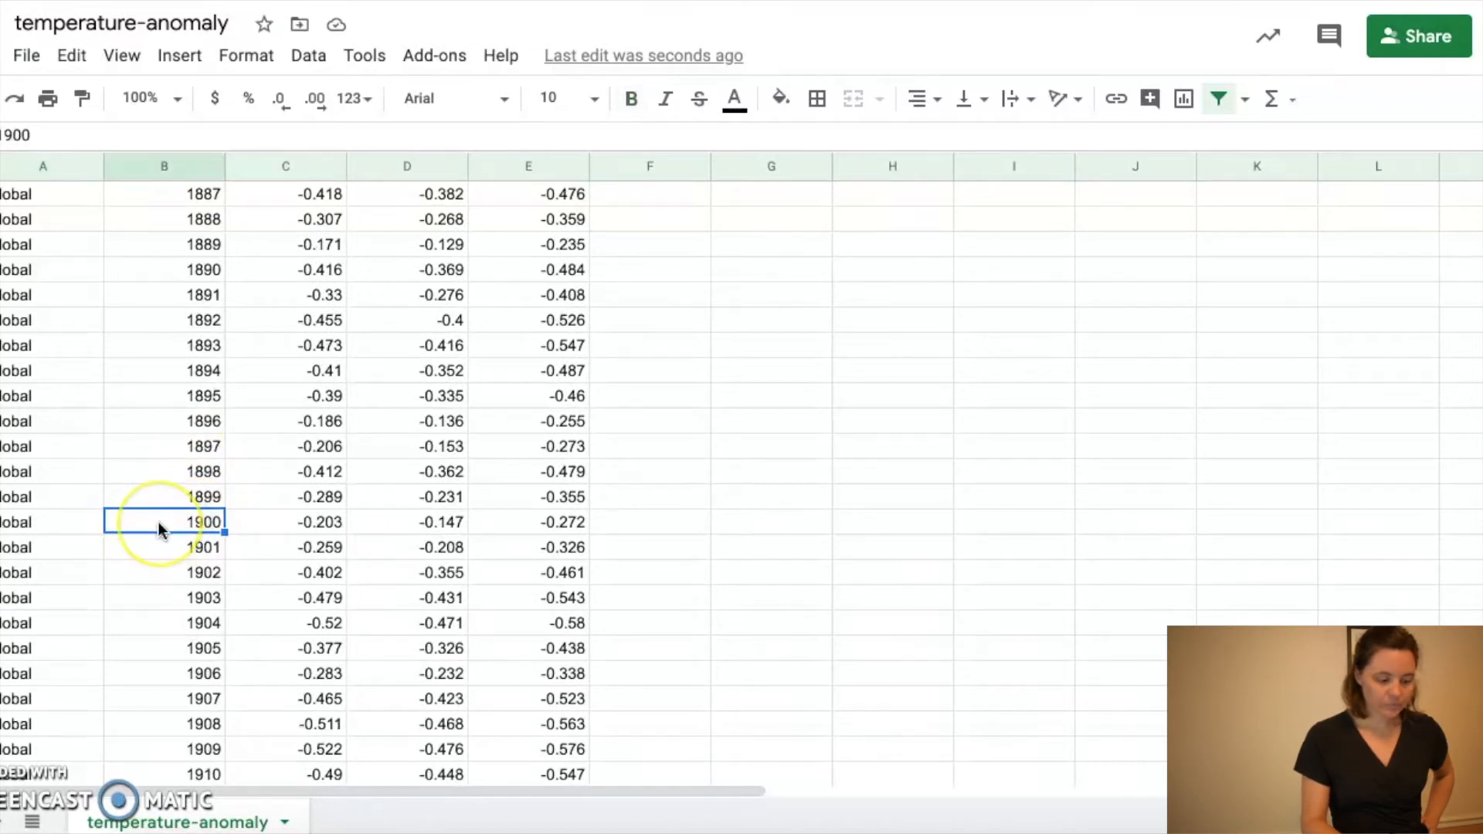
pyautogui.hotkey('shift', 'Right')
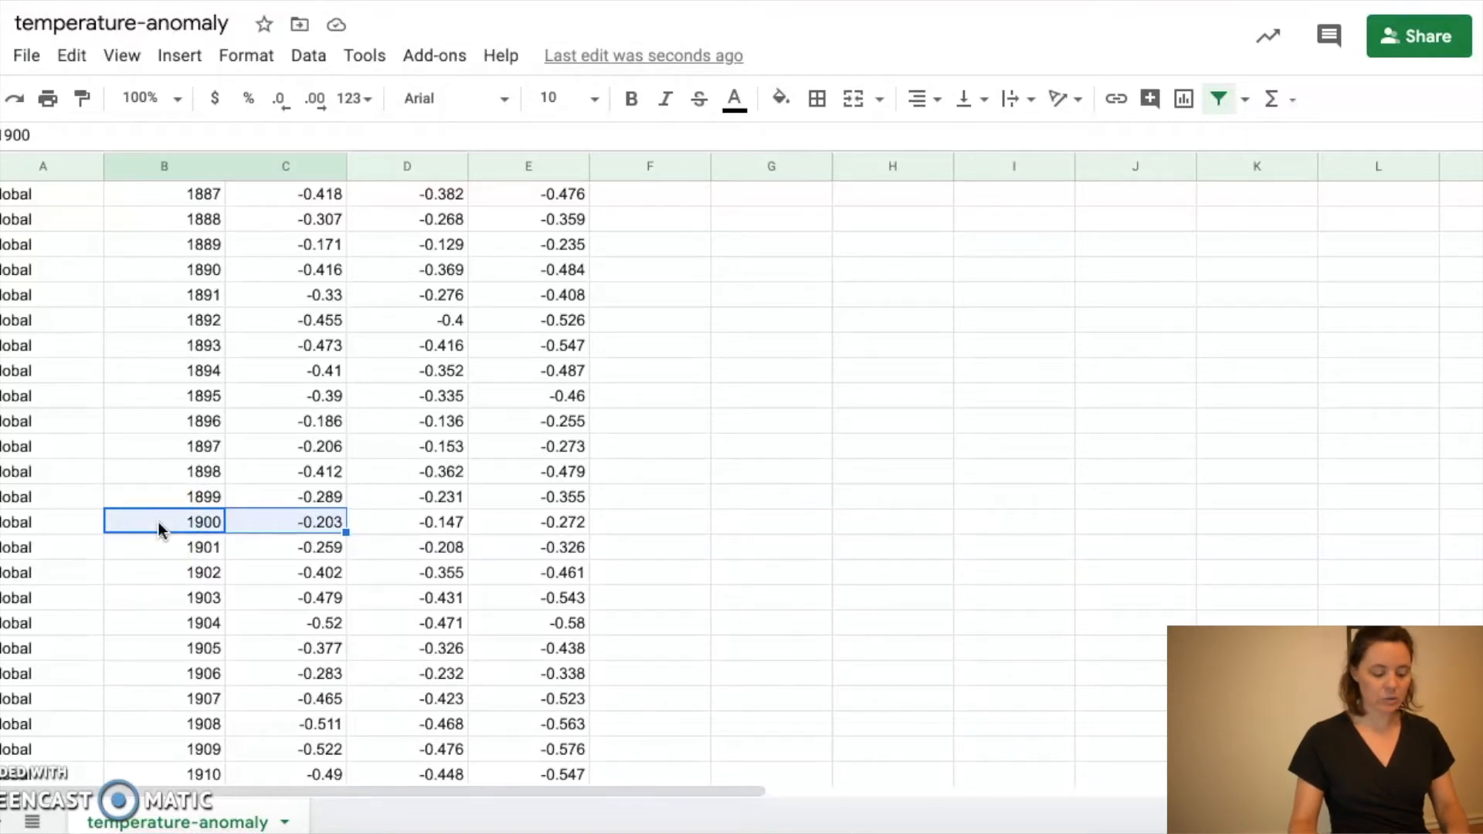
pyautogui.hotkey('ctrl', 'shift', 'Down')
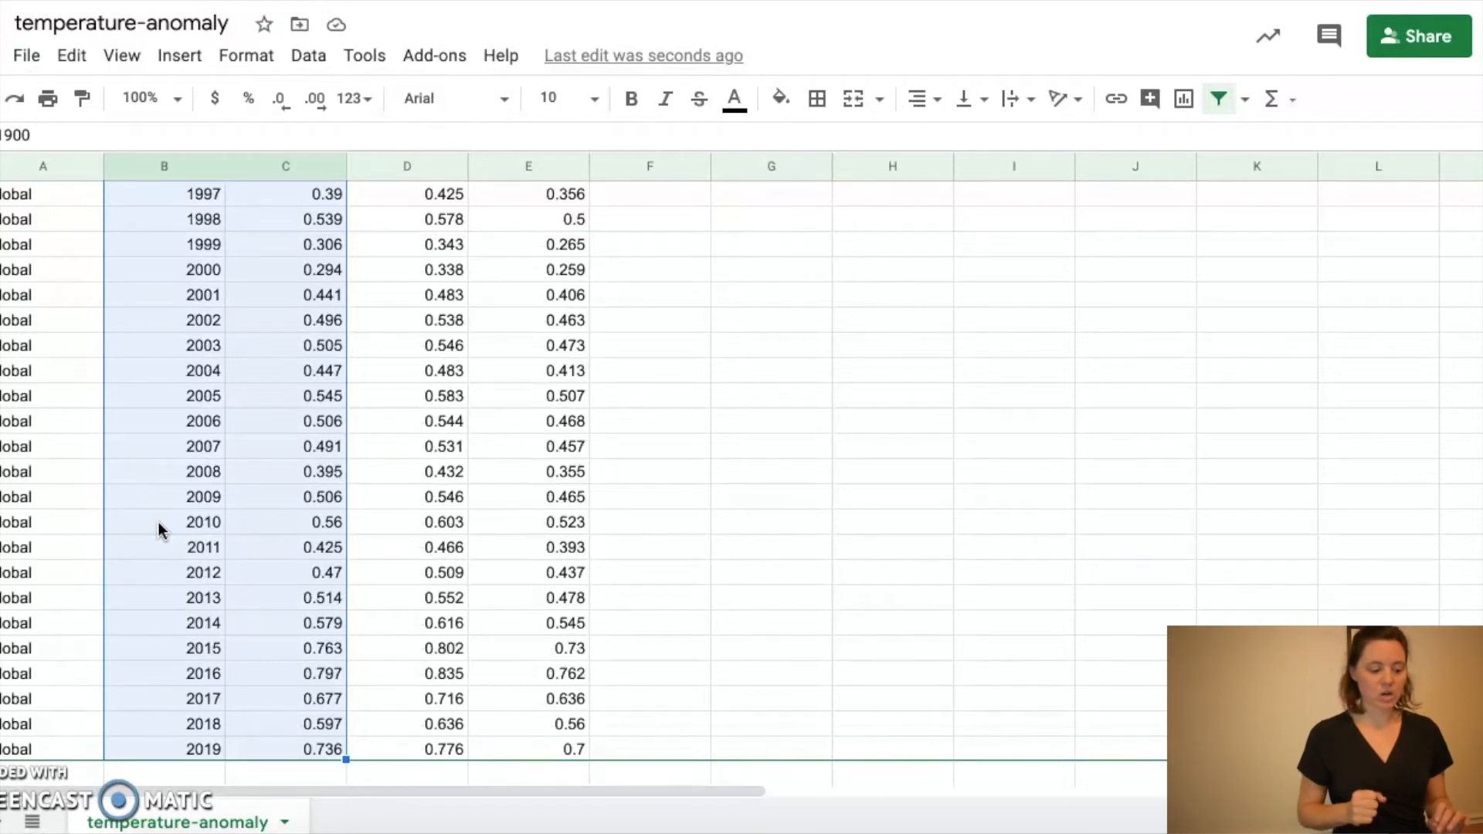
pyautogui.hotkey('ctrl', 'c')
# Switch to the Natural Disaster Data spreadsheet and paste the copied years and medians starting at B2 of the Drought & temps sheet.
pyautogui.click(152, 2)
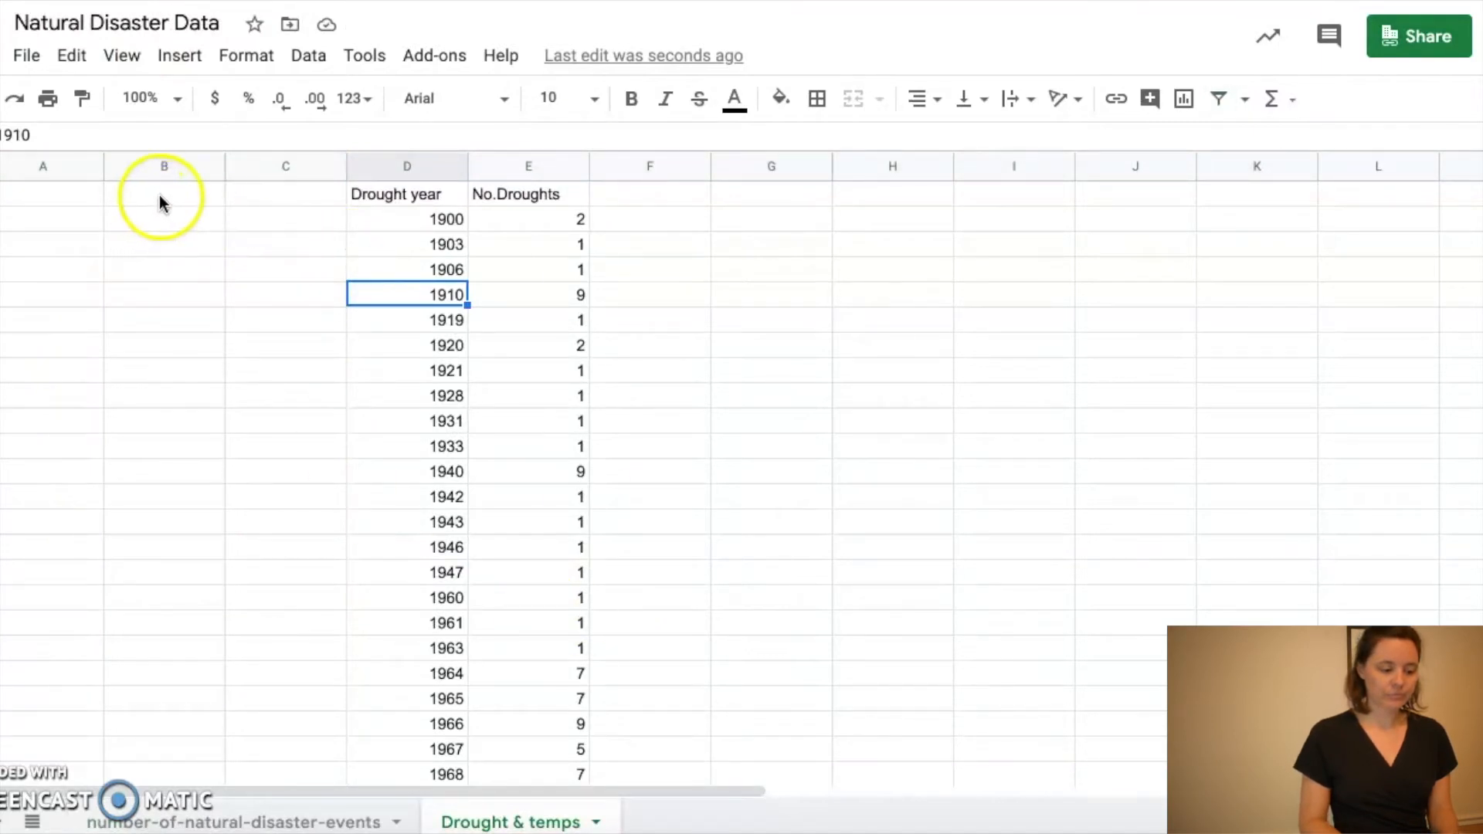
pyautogui.click(154, 219)
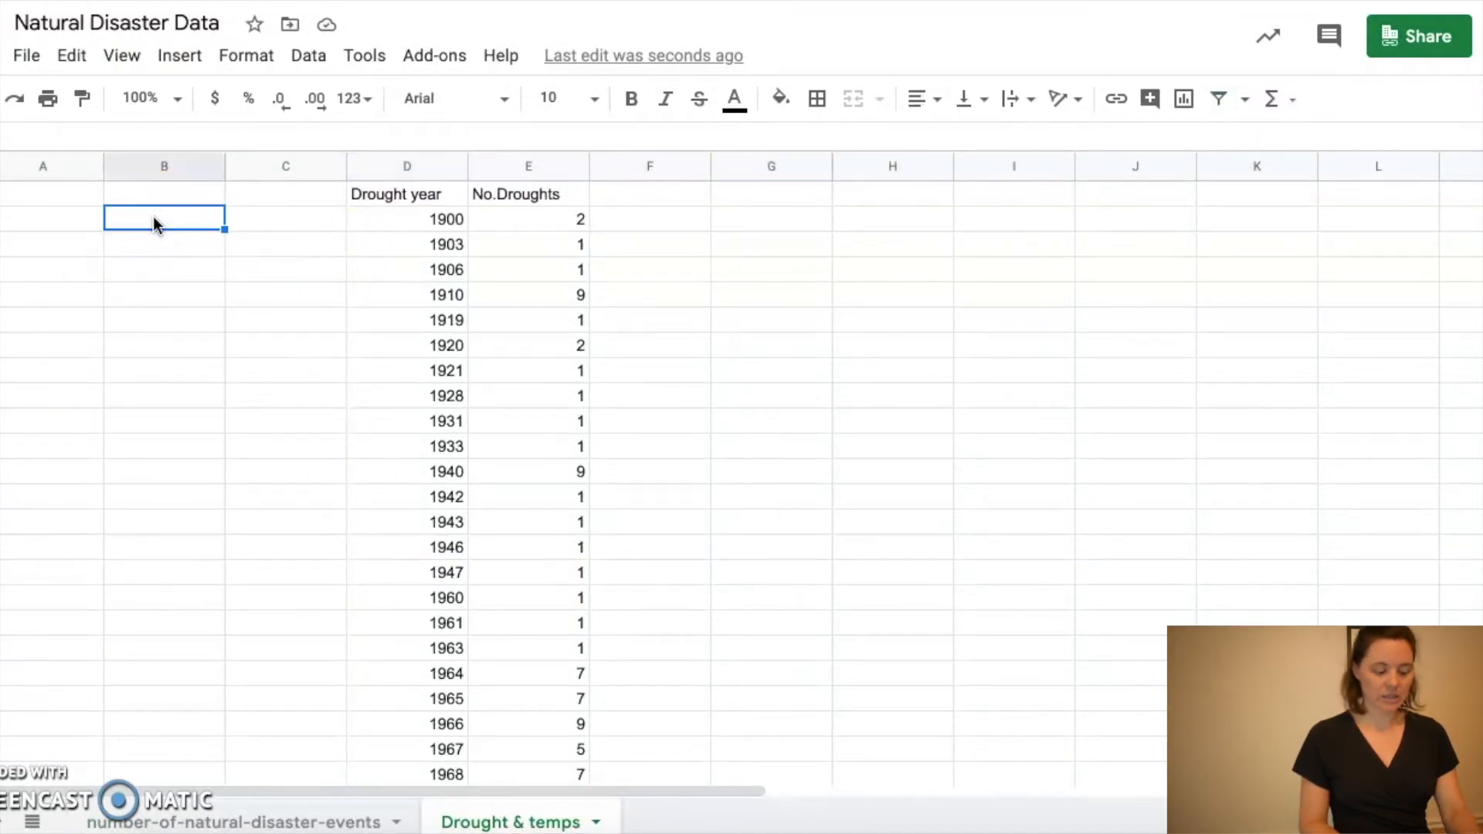
pyautogui.hotkey('ctrl', 'v')
pyautogui.click(185, 215)
# Enter the headers "Temp year" in B1 and "Median Temp Anomaly (deg C)" in C1.
pyautogui.click(183, 191)
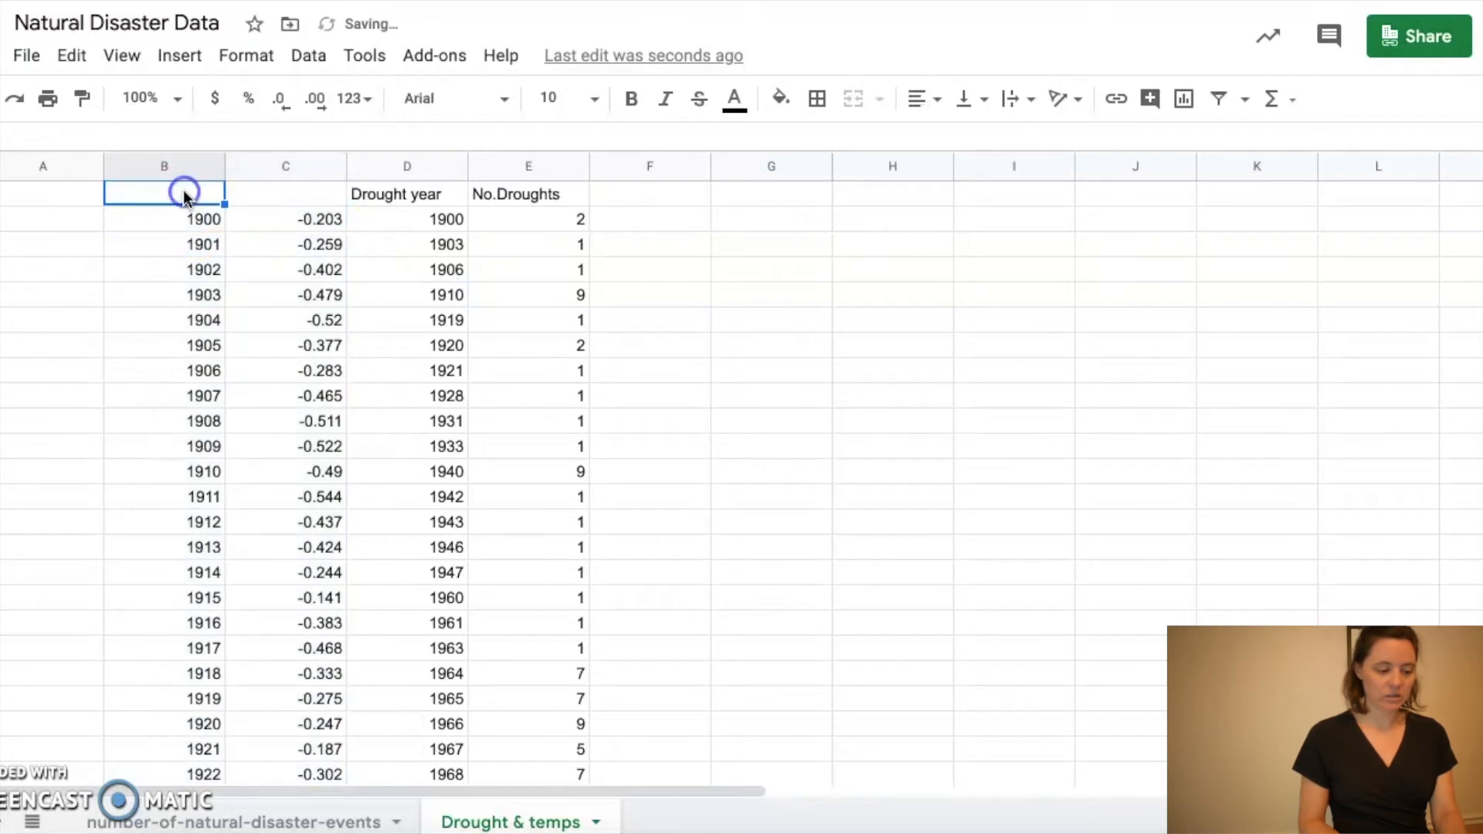
pyautogui.write('Temp year')
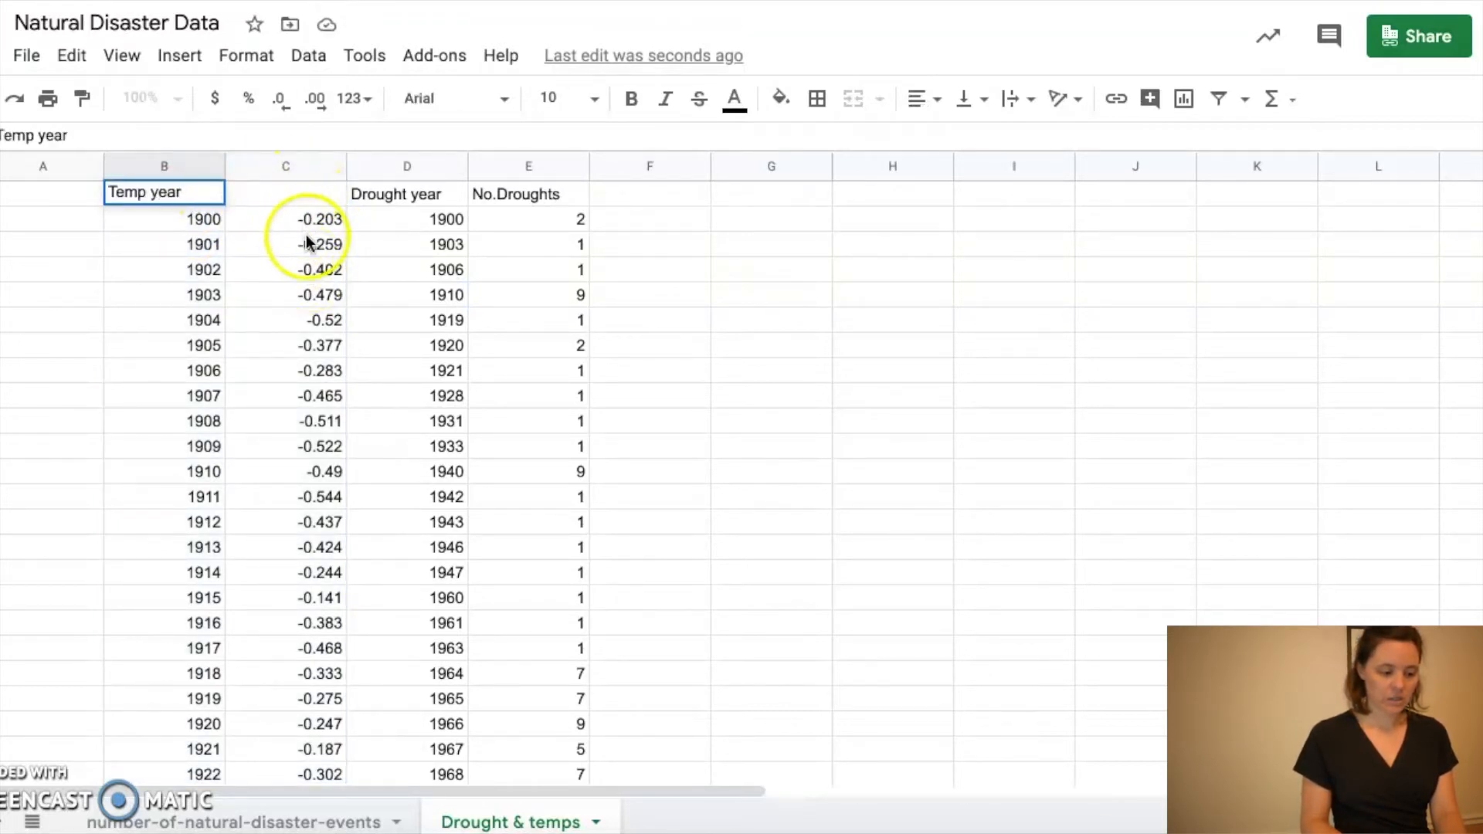
pyautogui.click(298, 194)
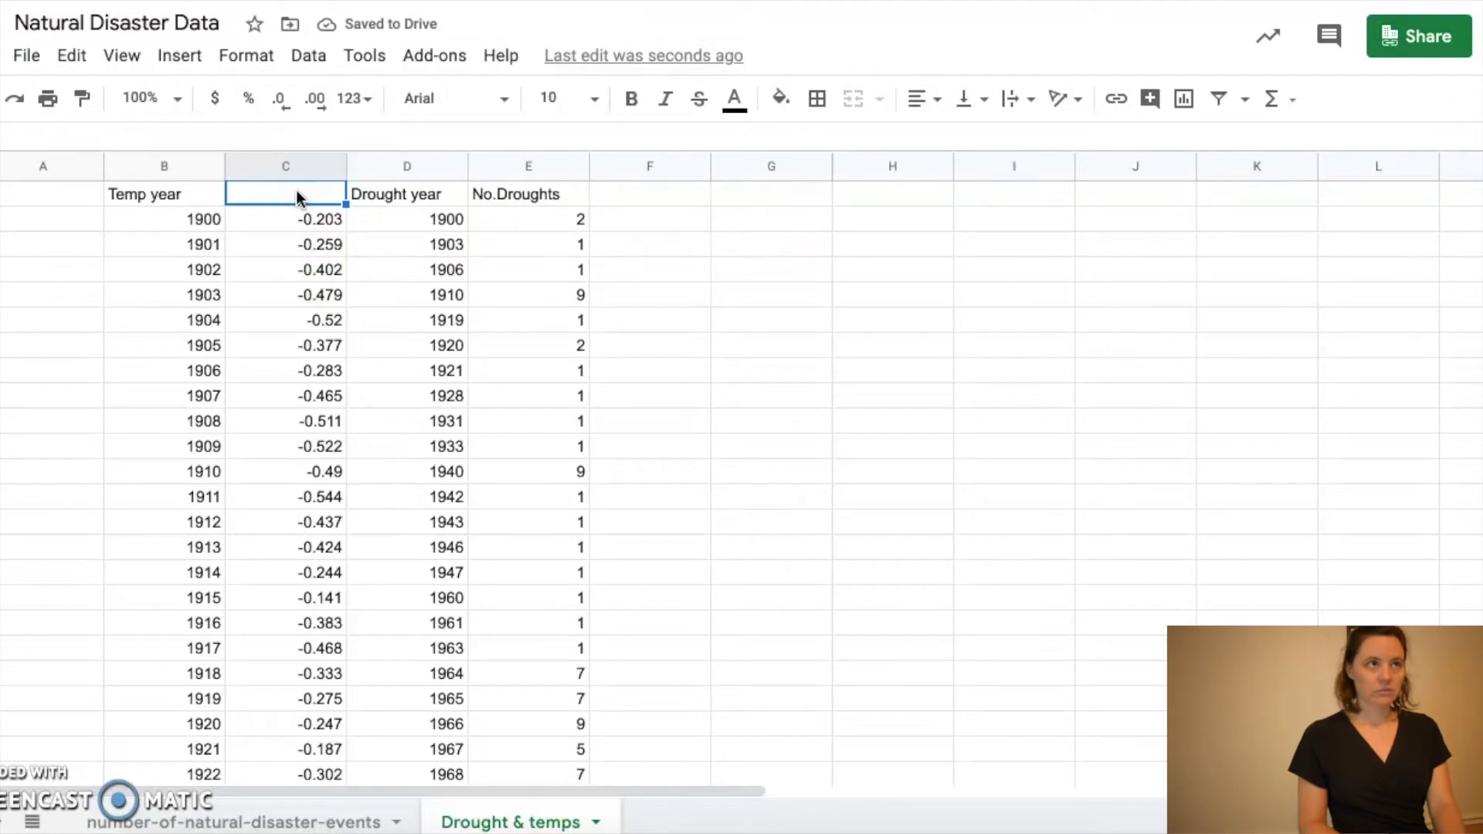
pyautogui.press('Return')
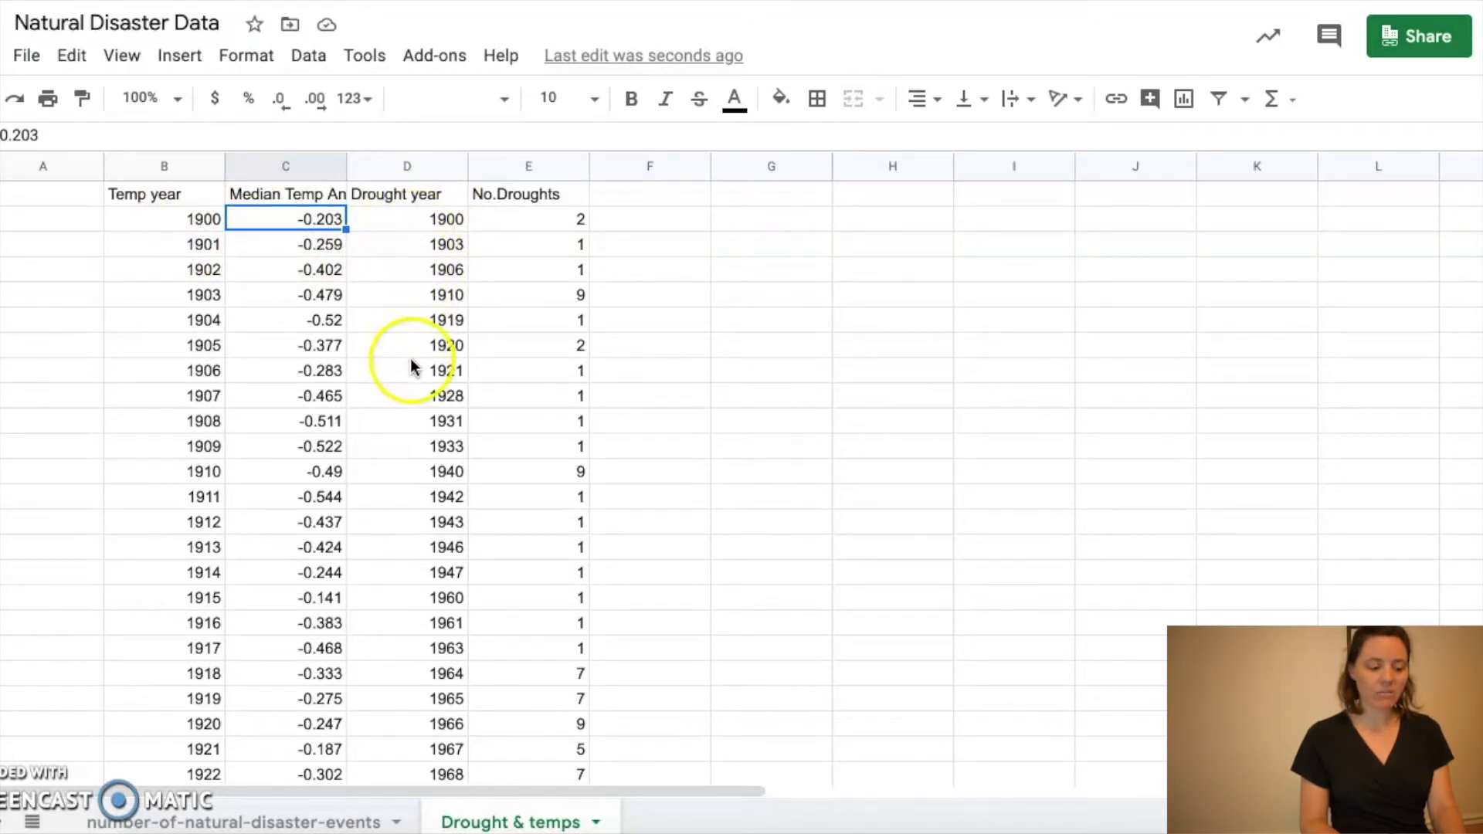
# Delete the temperature cells in columns B and C for 1901 and 1902, shifting the cells below up.
pyautogui.moveTo(193, 245); pyautogui.dragTo(340, 272)
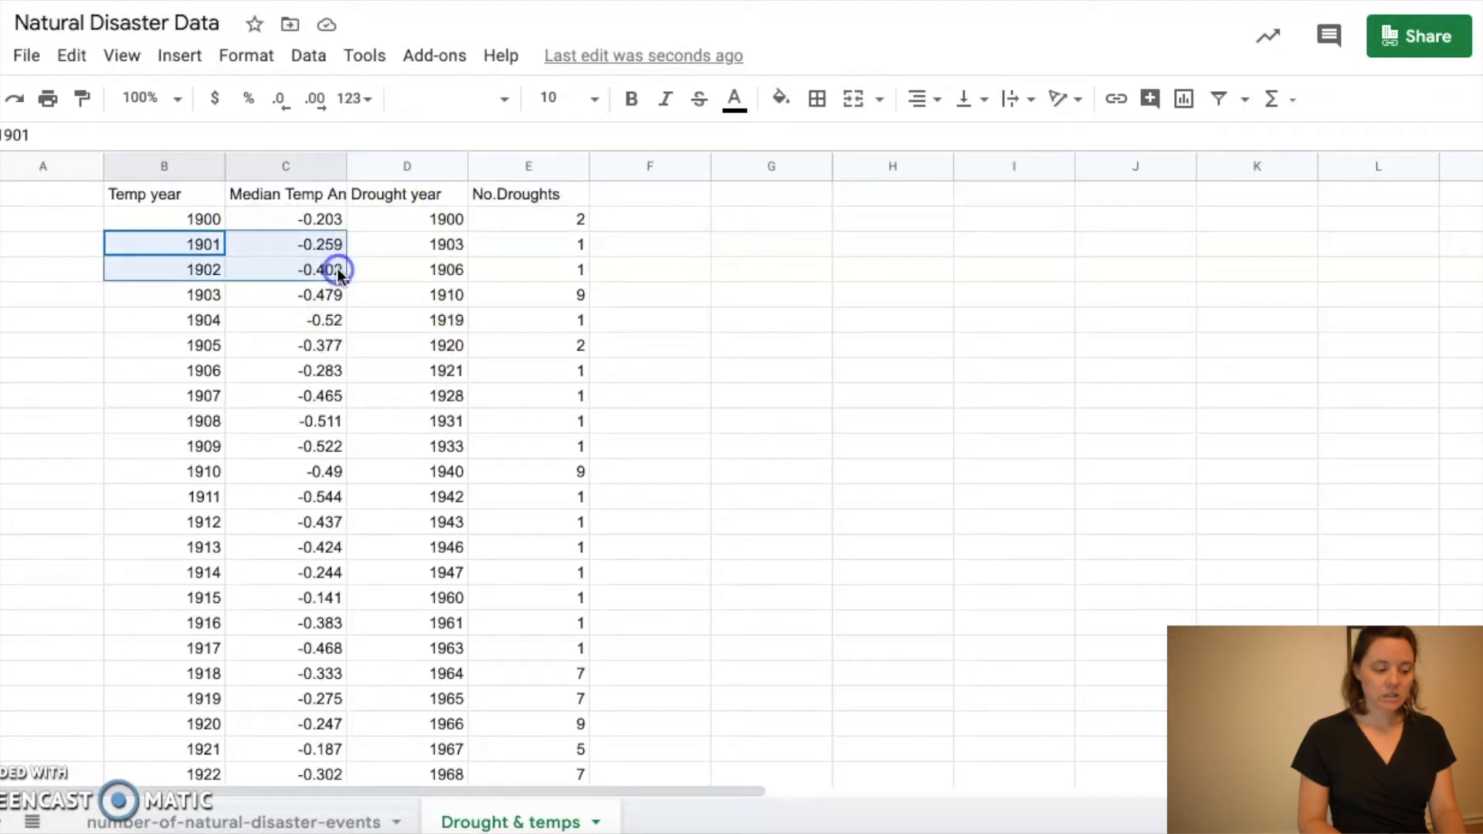
pyautogui.rightClick(338, 269)
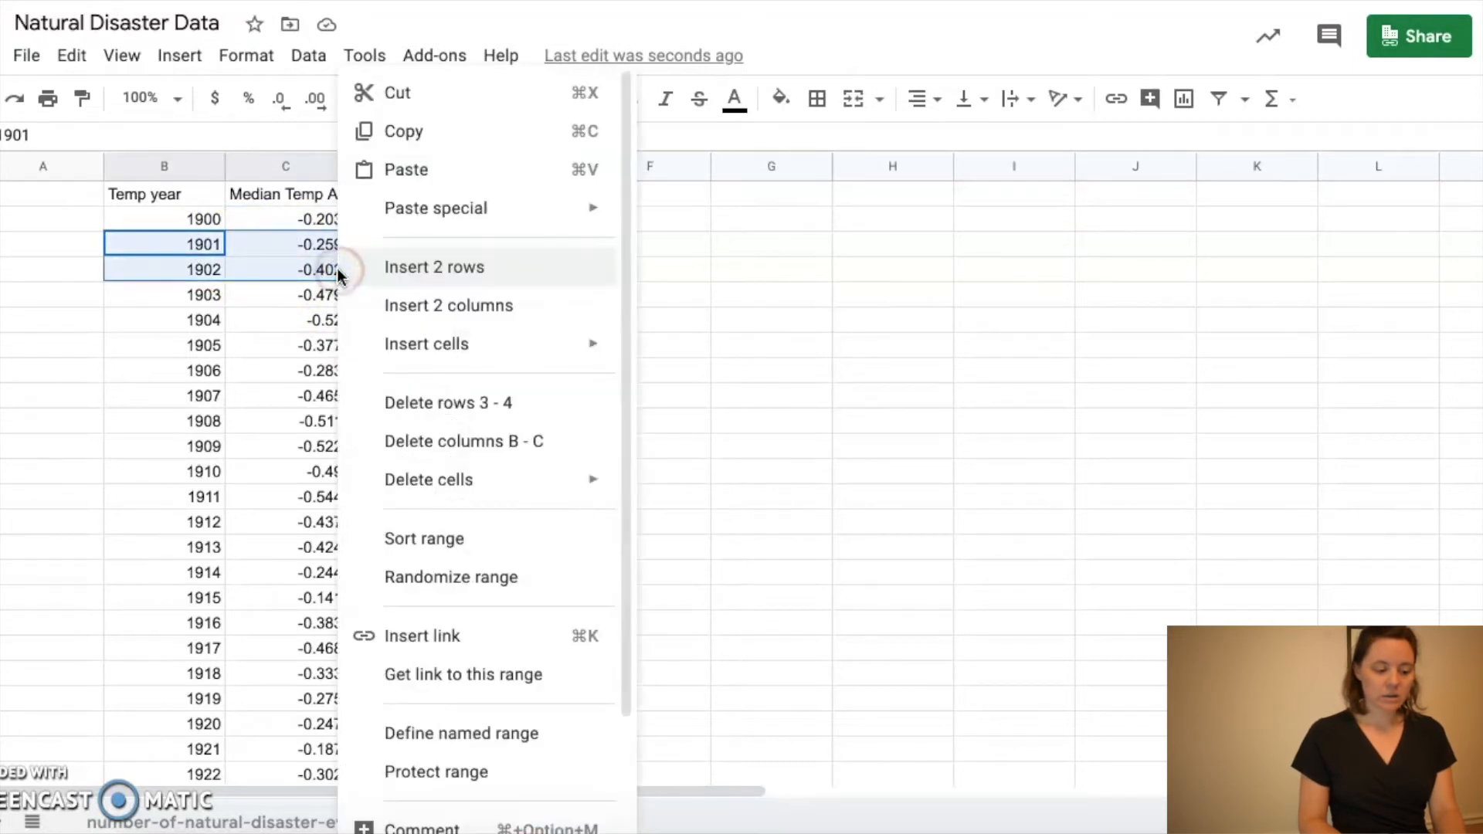
pyautogui.moveTo(432, 485)
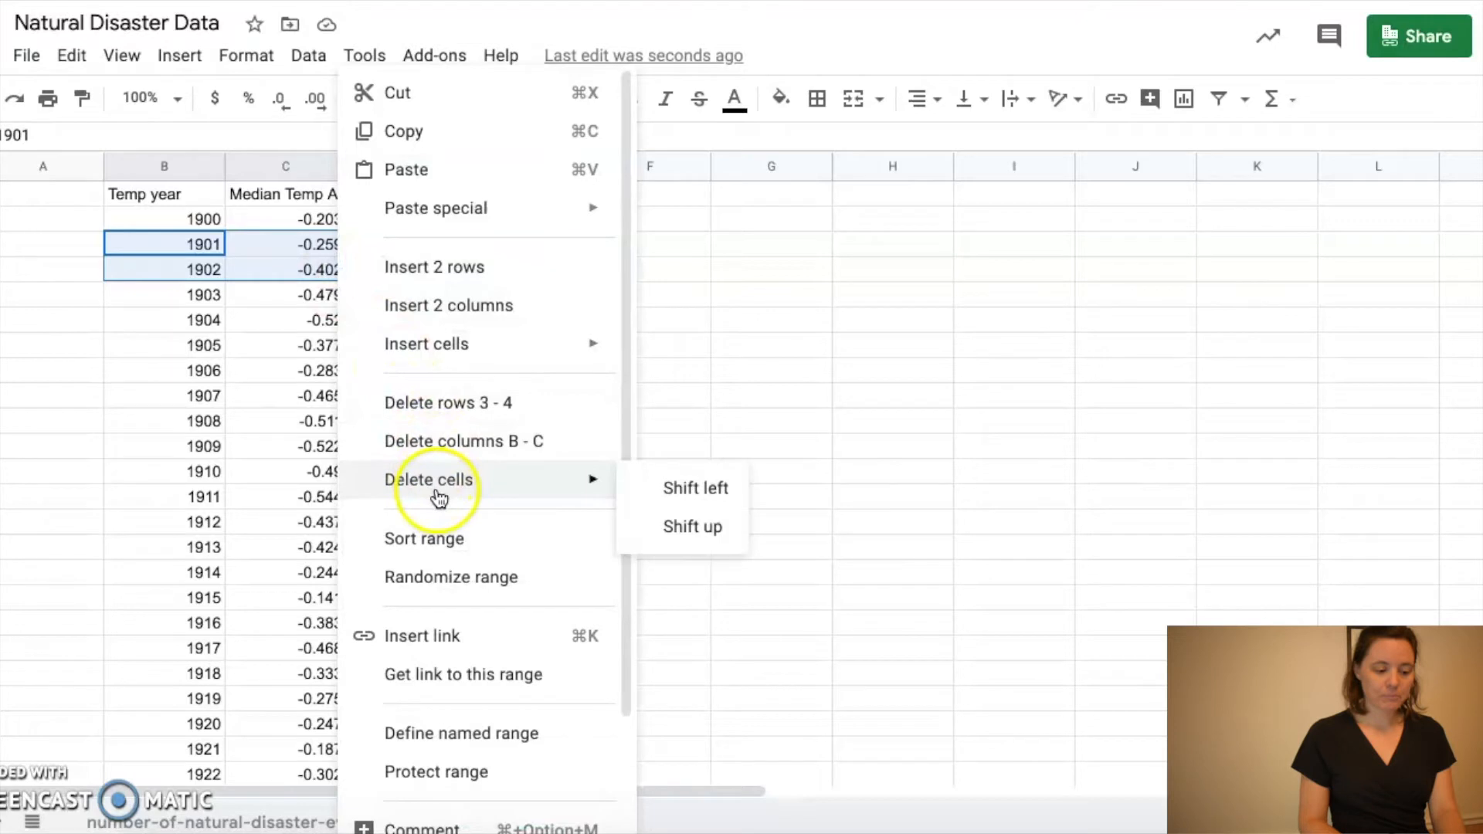
pyautogui.click(695, 538)
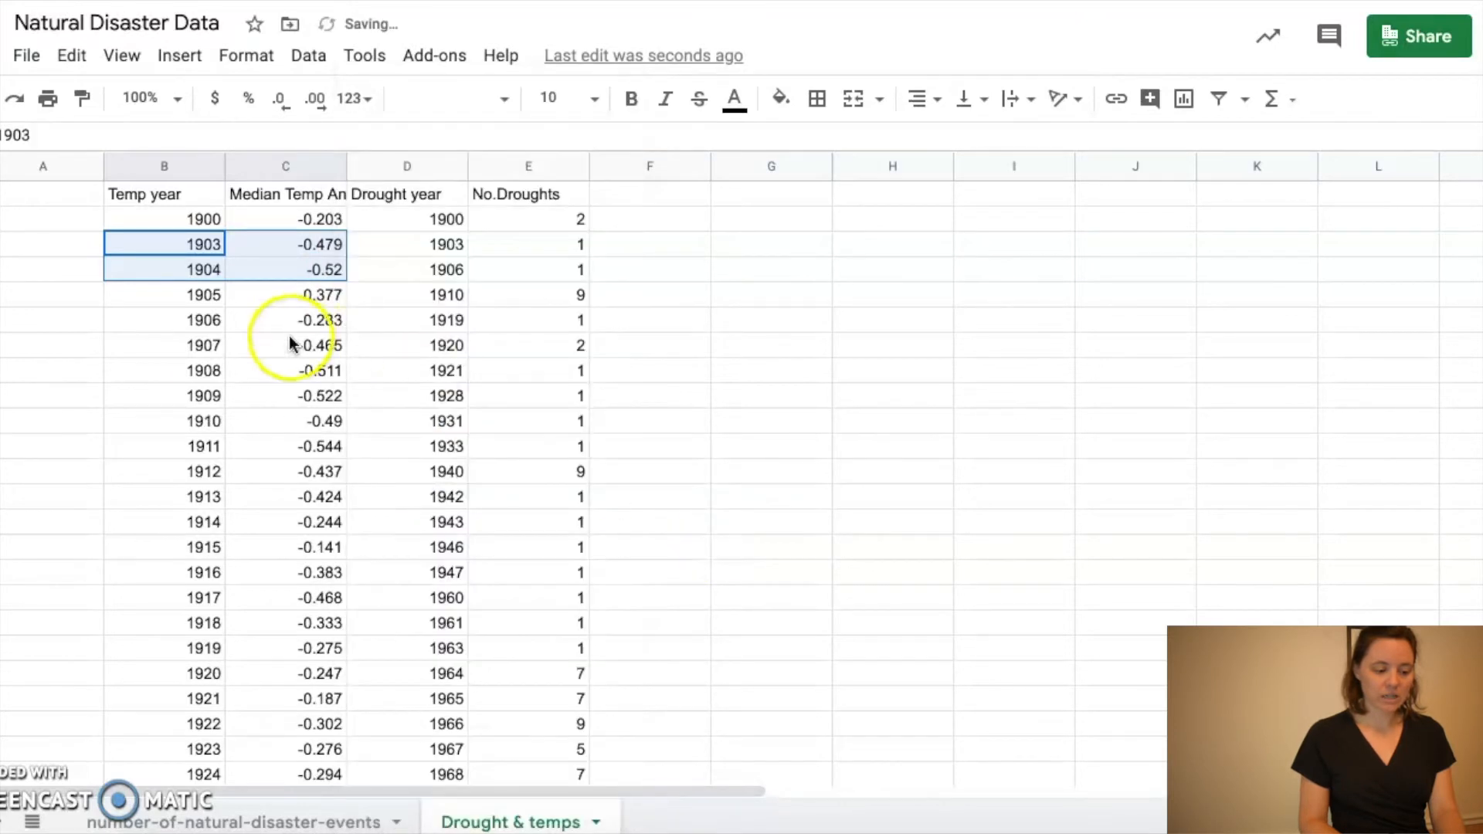
# Delete the temperature cells for 1904–1905 and 1907–1909, shifting up so the years line up with the drought years through 1910.
pyautogui.click(291, 340)
pyautogui.moveTo(172, 265); pyautogui.dragTo(315, 303)
pyautogui.rightClick(315, 303)
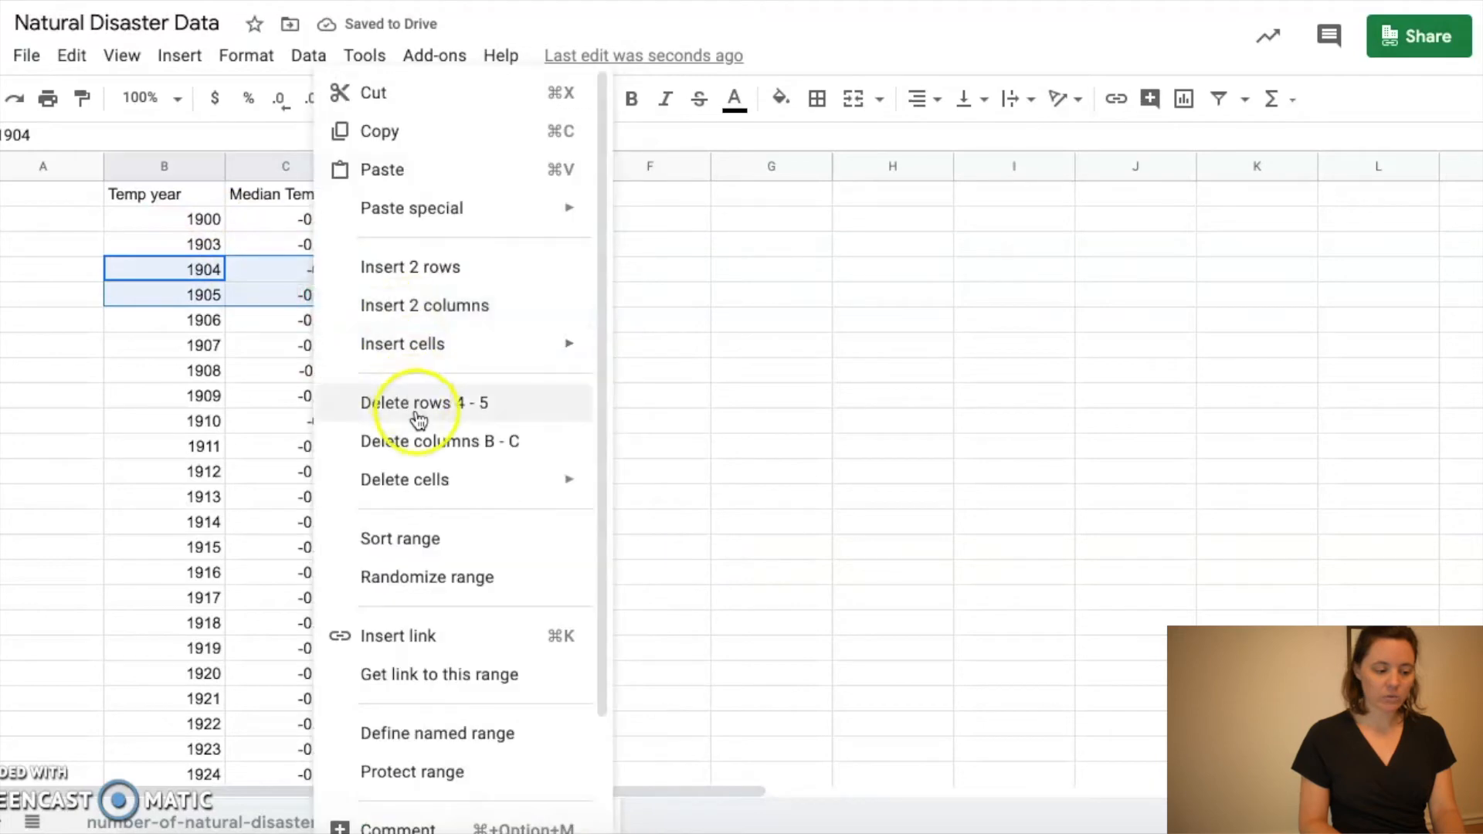
pyautogui.moveTo(582, 480)
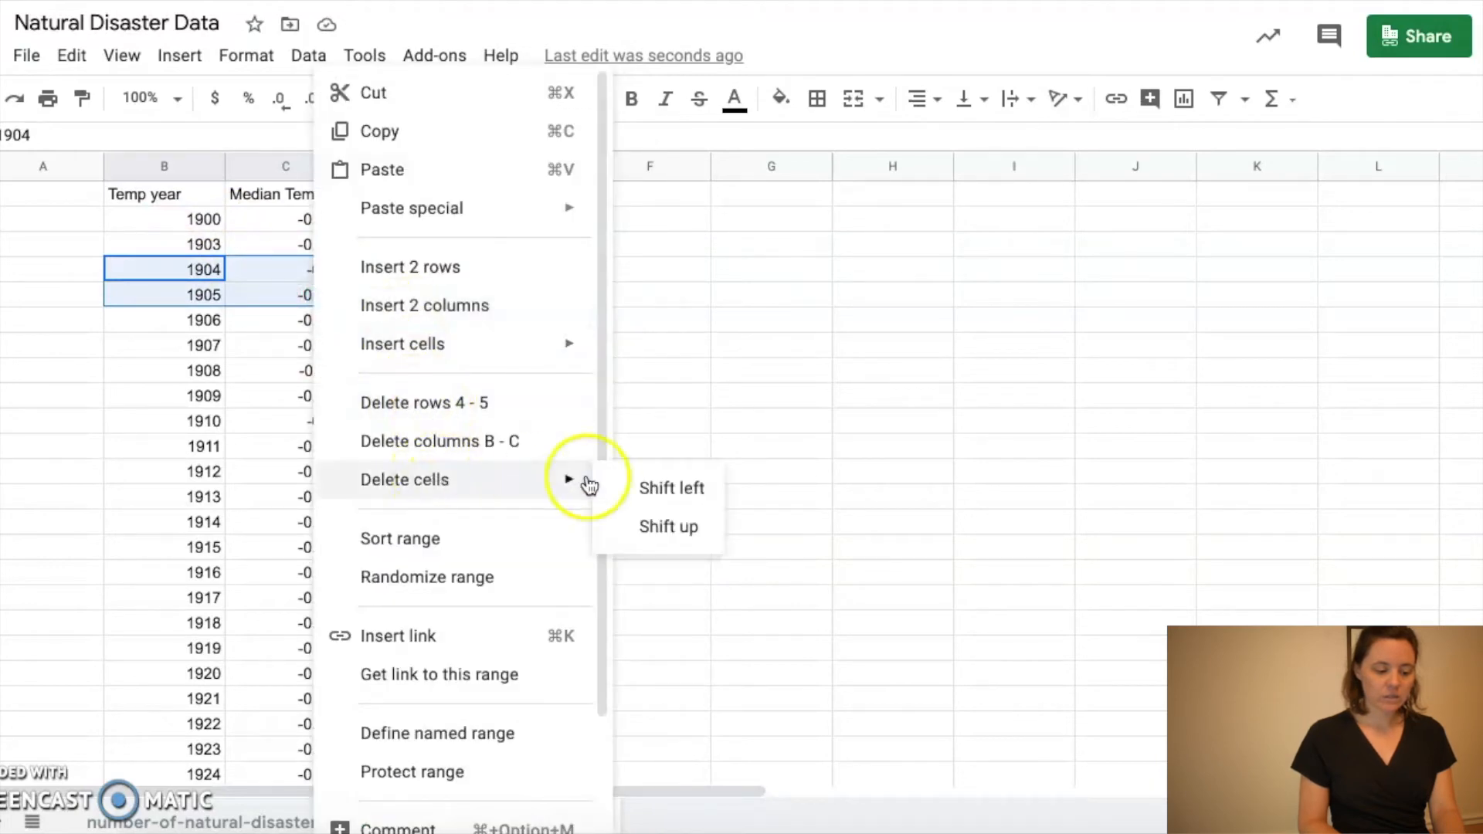
pyautogui.click(671, 525)
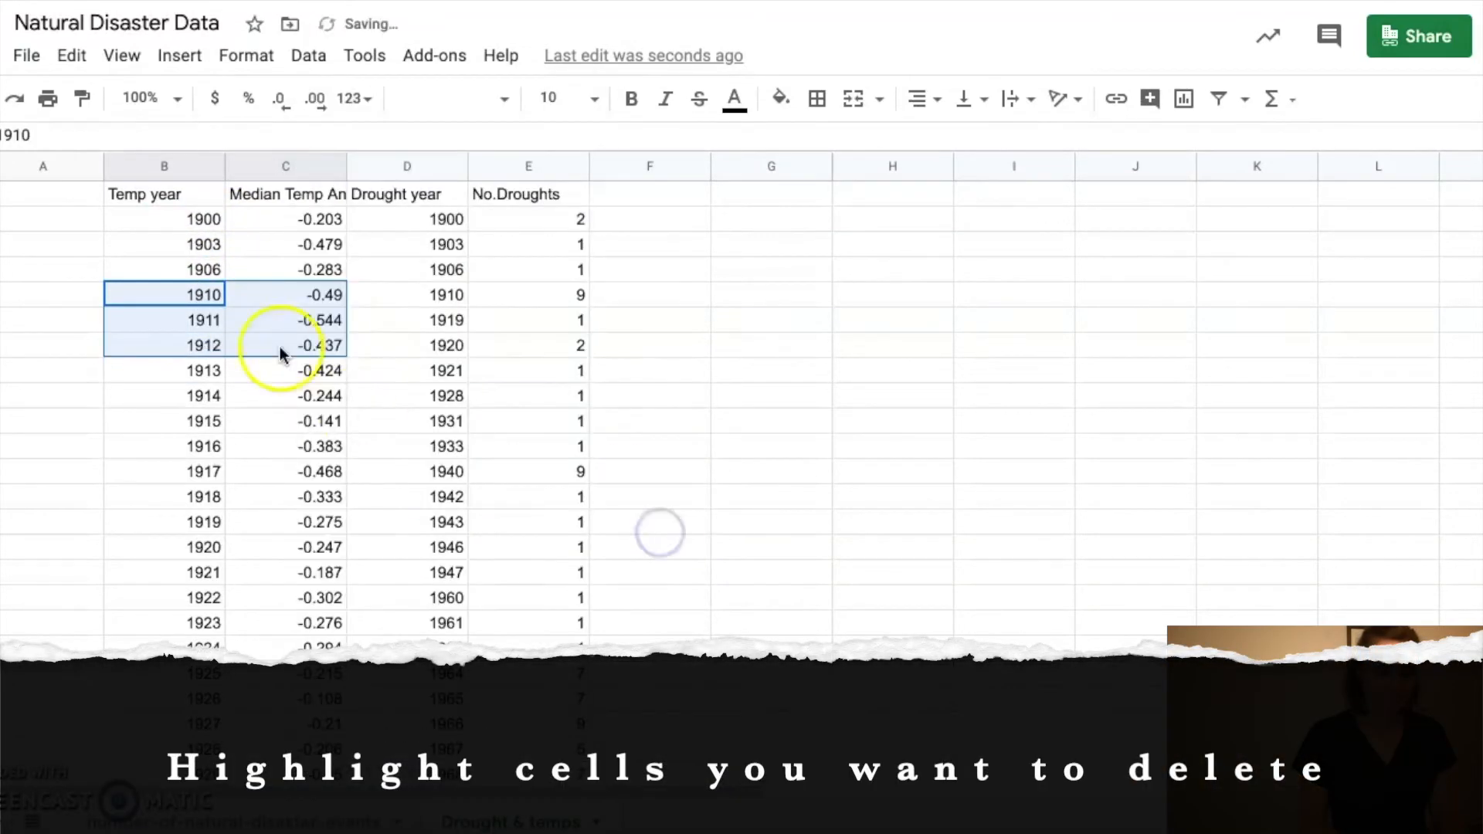
# Delete the temperature cells for 1911–1918 and 1922–1927 with the remaining cells shifted up.
pyautogui.click(202, 219)
pyautogui.moveTo(203, 320); pyautogui.dragTo(306, 497)
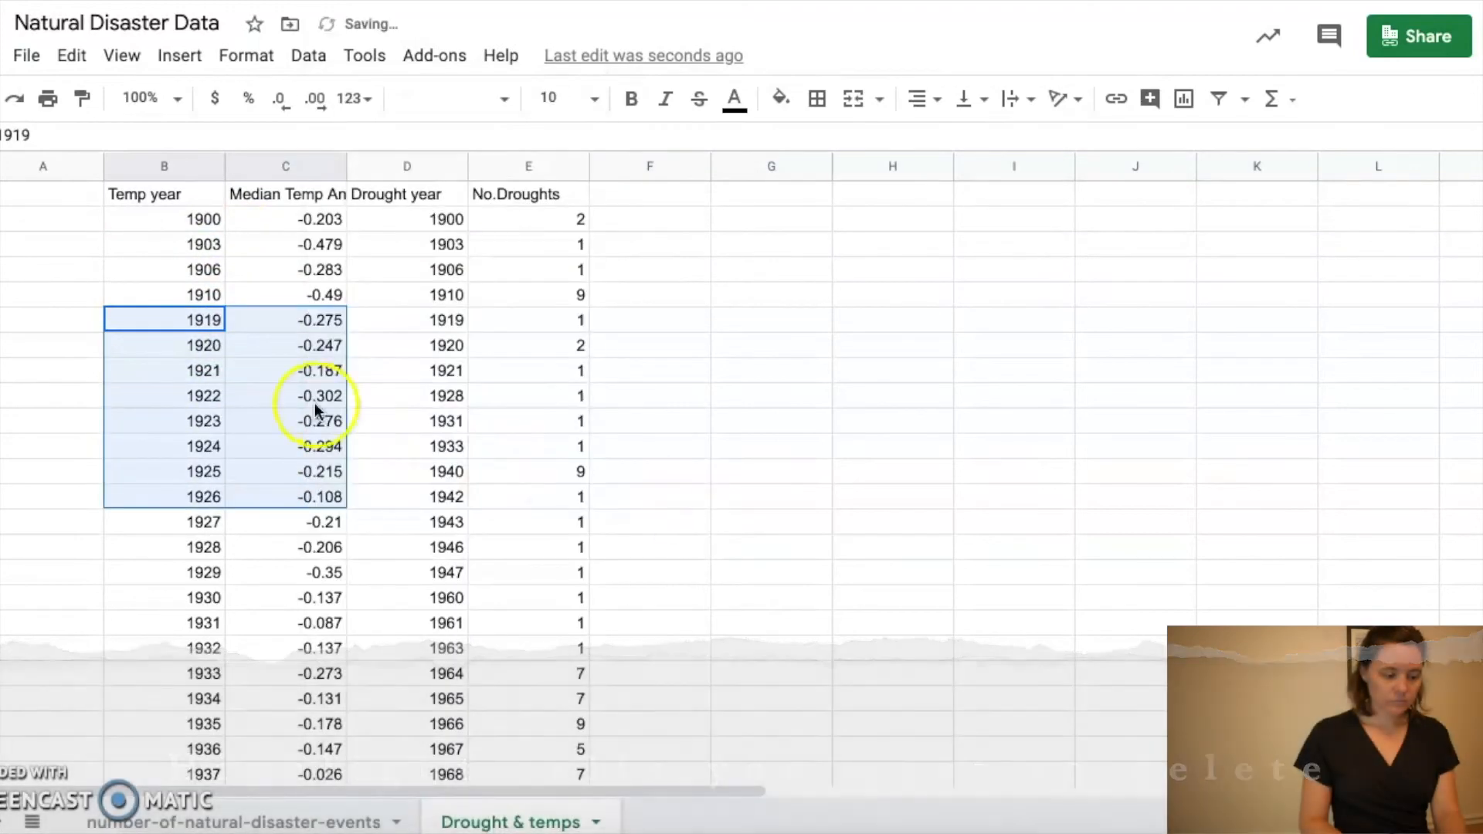
pyautogui.moveTo(193, 395); pyautogui.dragTo(270, 518)
pyautogui.rightClick(270, 518)
pyautogui.moveTo(582, 487)
pyautogui.click(649, 530)
# Remove the temperature cells for 1929–1930 and 1932, shifting the remaining cells up.
pyautogui.moveTo(193, 421); pyautogui.dragTo(306, 446)
pyautogui.rightClick(306, 447)
pyautogui.click(649, 530)
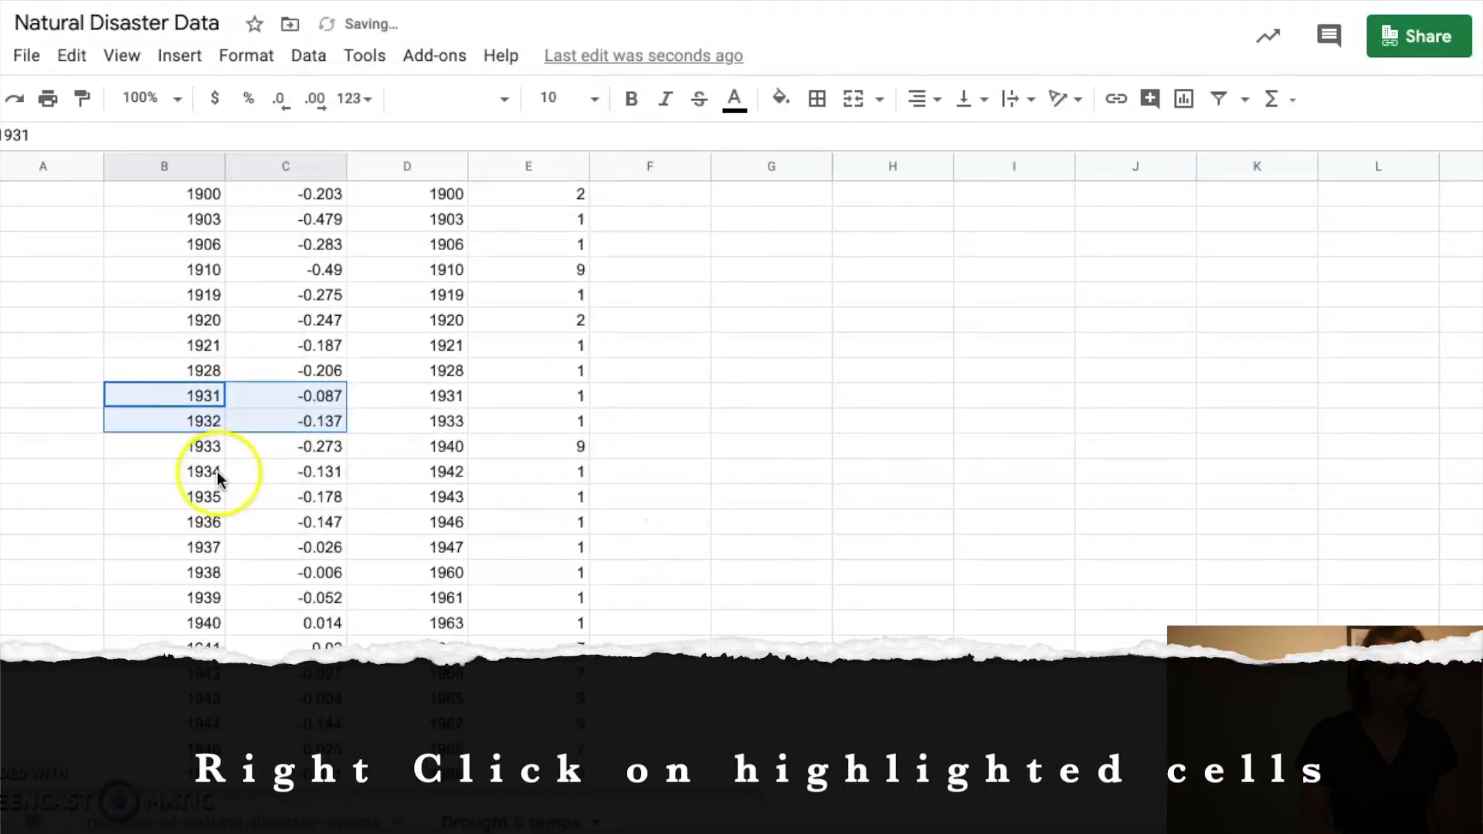
pyautogui.rightClick(308, 421)
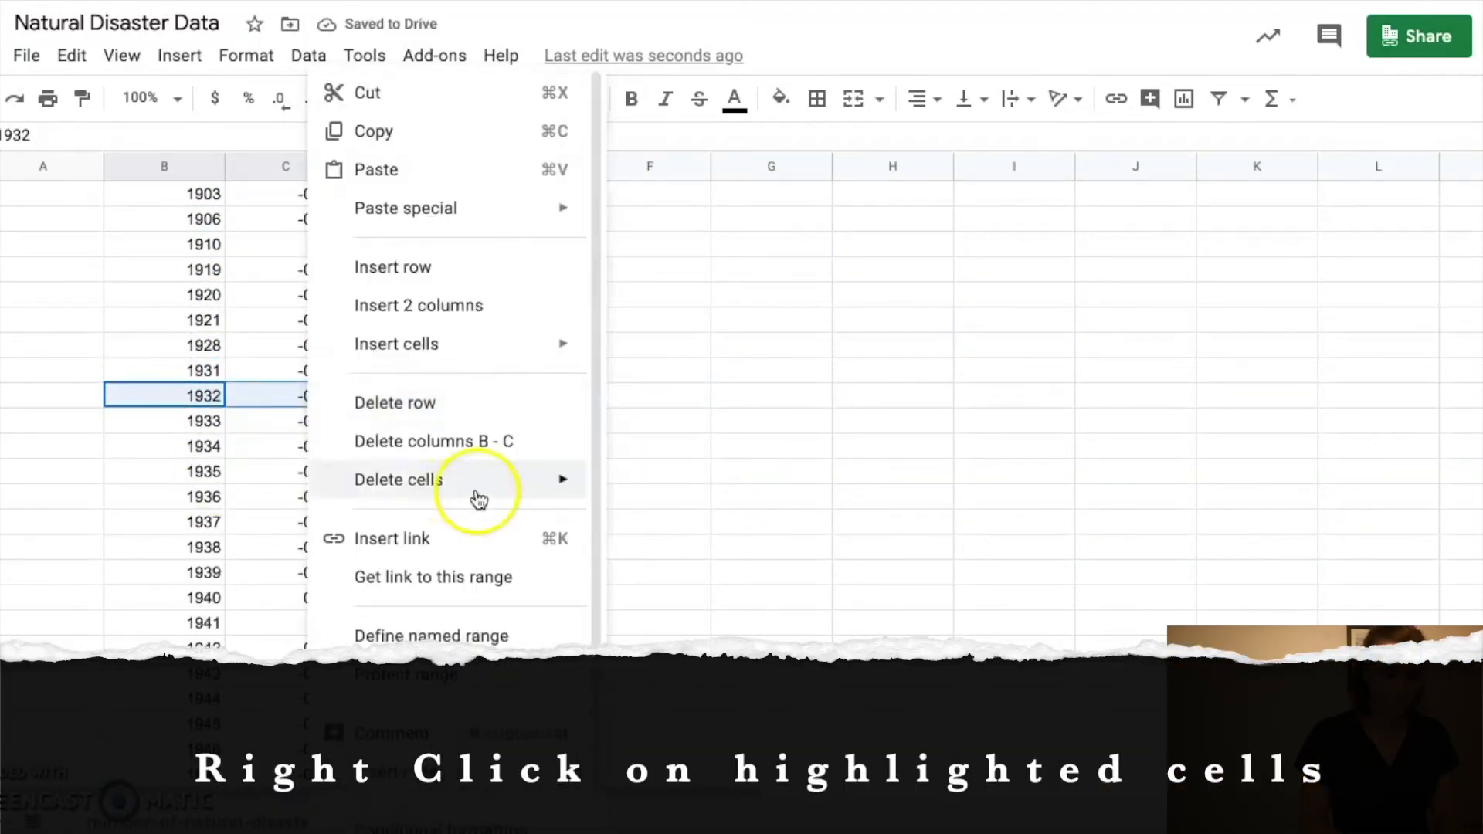
pyautogui.click(649, 530)
# Delete the temperature cells for 1934–1939, shifting up so 1940 aligns with its drought year.
pyautogui.moveTo(193, 421); pyautogui.dragTo(304, 504)
pyautogui.rightClick(305, 503)
pyautogui.click(649, 530)
pyautogui.moveTo(193, 421); pyautogui.dragTo(274, 552)
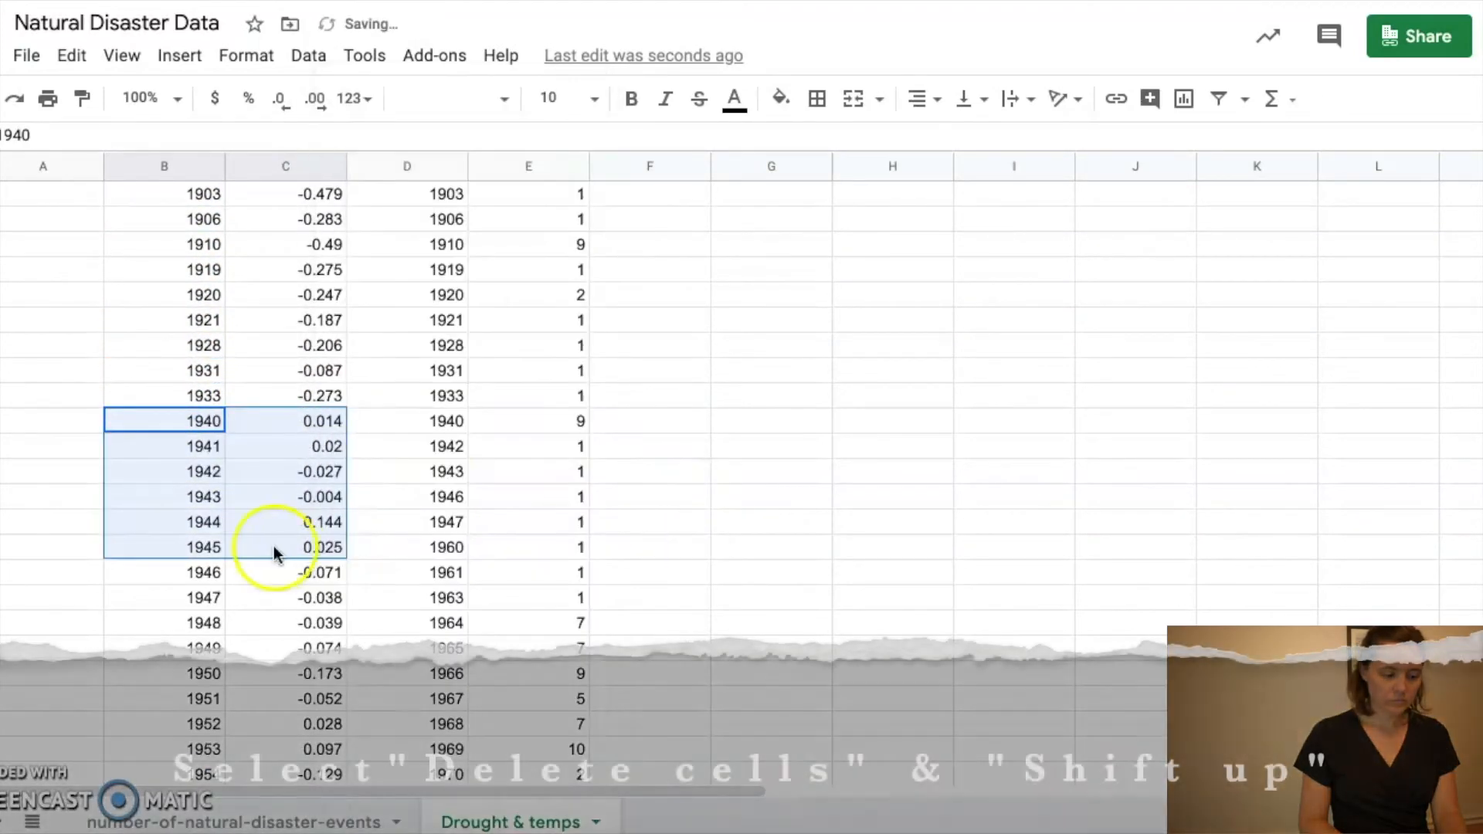
# Delete the temperature cells for 1941 and 1944–1945, shifting the cells below up.
pyautogui.moveTo(193, 446); pyautogui.dragTo(308, 449)
pyautogui.rightClick(308, 450)
pyautogui.moveTo(497, 479)
pyautogui.click(658, 526)
pyautogui.moveTo(193, 497); pyautogui.dragTo(290, 527)
pyautogui.rightClick(291, 527)
pyautogui.click(642, 526)
# Delete the temperature cells for 1948–1959 and 1962, shifting up to match the drought years.
pyautogui.moveTo(194, 548); pyautogui.dragTo(308, 641)
pyautogui.rightClick(308, 641)
pyautogui.moveTo(479, 481)
pyautogui.click(652, 527)
pyautogui.moveTo(196, 429); pyautogui.dragTo(309, 423)
pyautogui.rightClick(309, 424)
pyautogui.click(629, 528)
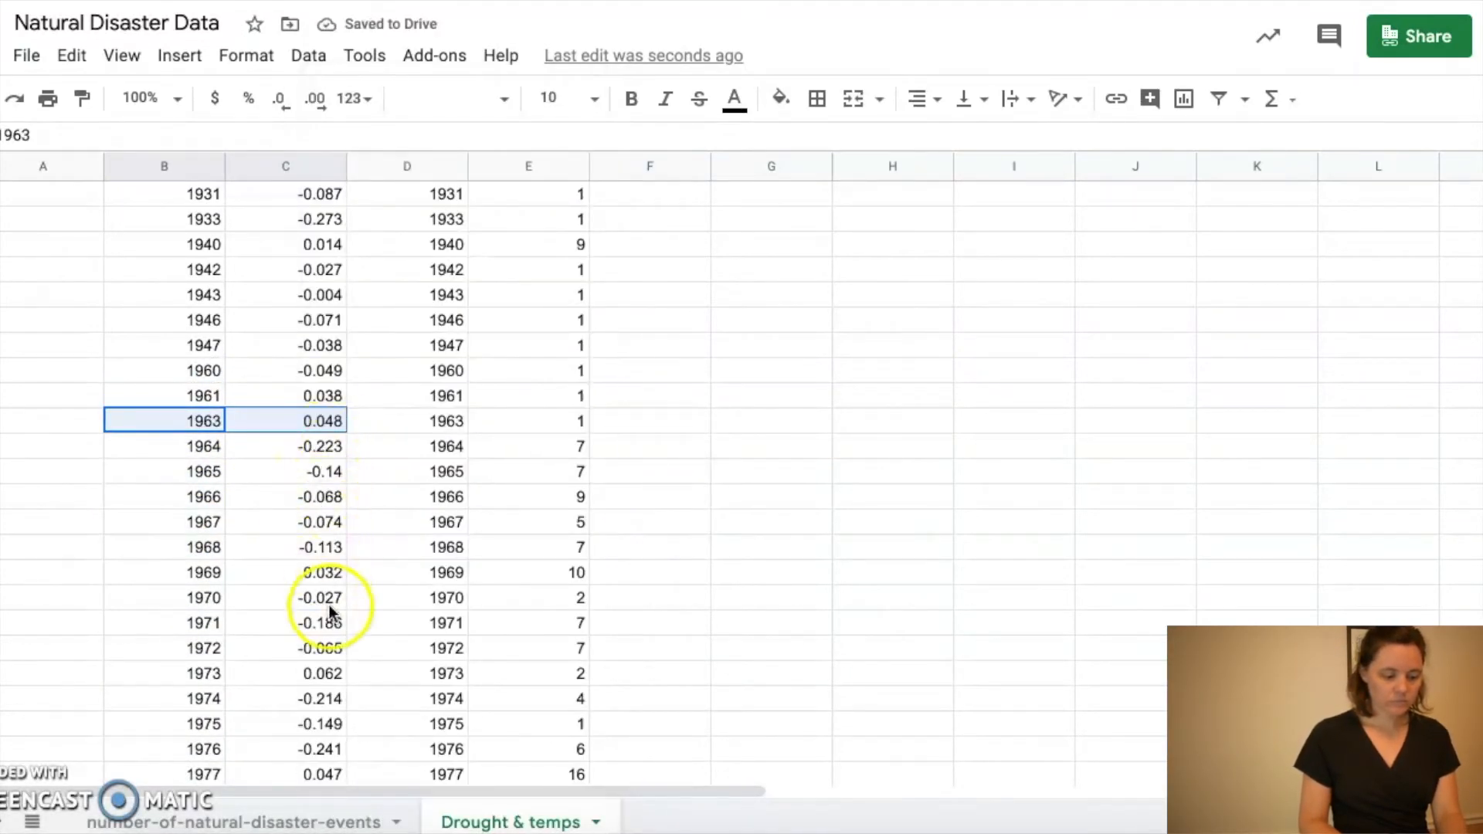
# Check row by row that the temperature years match the drought years from the 1970s into the 2000s.
pyautogui.scroll(-1, 370, 595)
pyautogui.click(209, 620)
pyautogui.press('Down')
pyautogui.press('Down')
pyautogui.press('Down')
pyautogui.press('Down')
pyautogui.press('Down')
pyautogui.press('Down')
pyautogui.press('Down')
pyautogui.press('Down')
pyautogui.press('Down')
pyautogui.press('Down')
pyautogui.press('Down')
pyautogui.press('Down')
pyautogui.press('Down')
pyautogui.press('Down')
pyautogui.press('Down')
pyautogui.press('Down')
pyautogui.press('Down')
pyautogui.press('Down')
pyautogui.press('Down')
pyautogui.press('Down')
pyautogui.press('Down')
pyautogui.press('Down')
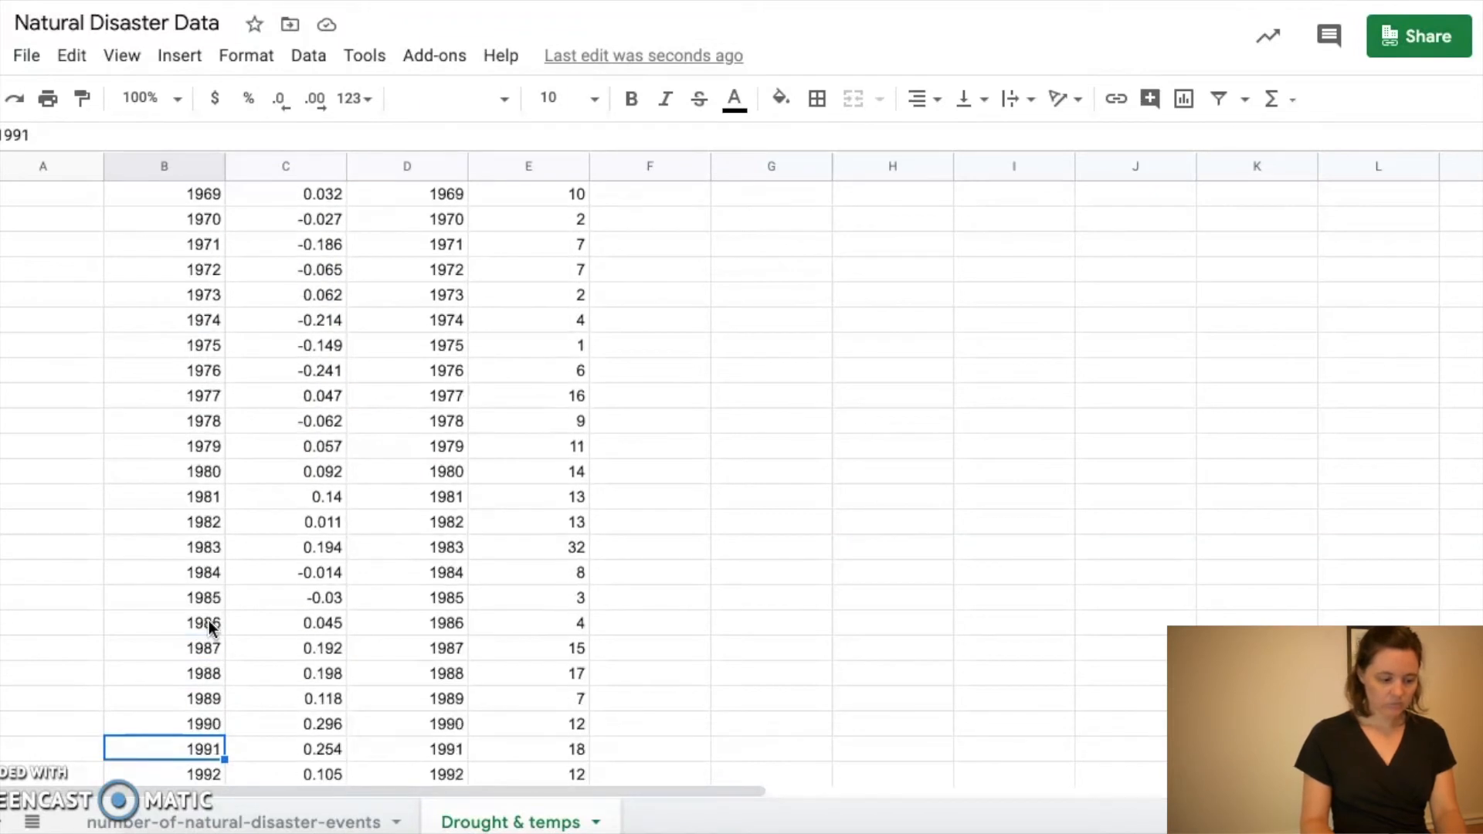
pyautogui.press('Down')
pyautogui.press('Down')
pyautogui.press('Down')
pyautogui.press('Down')
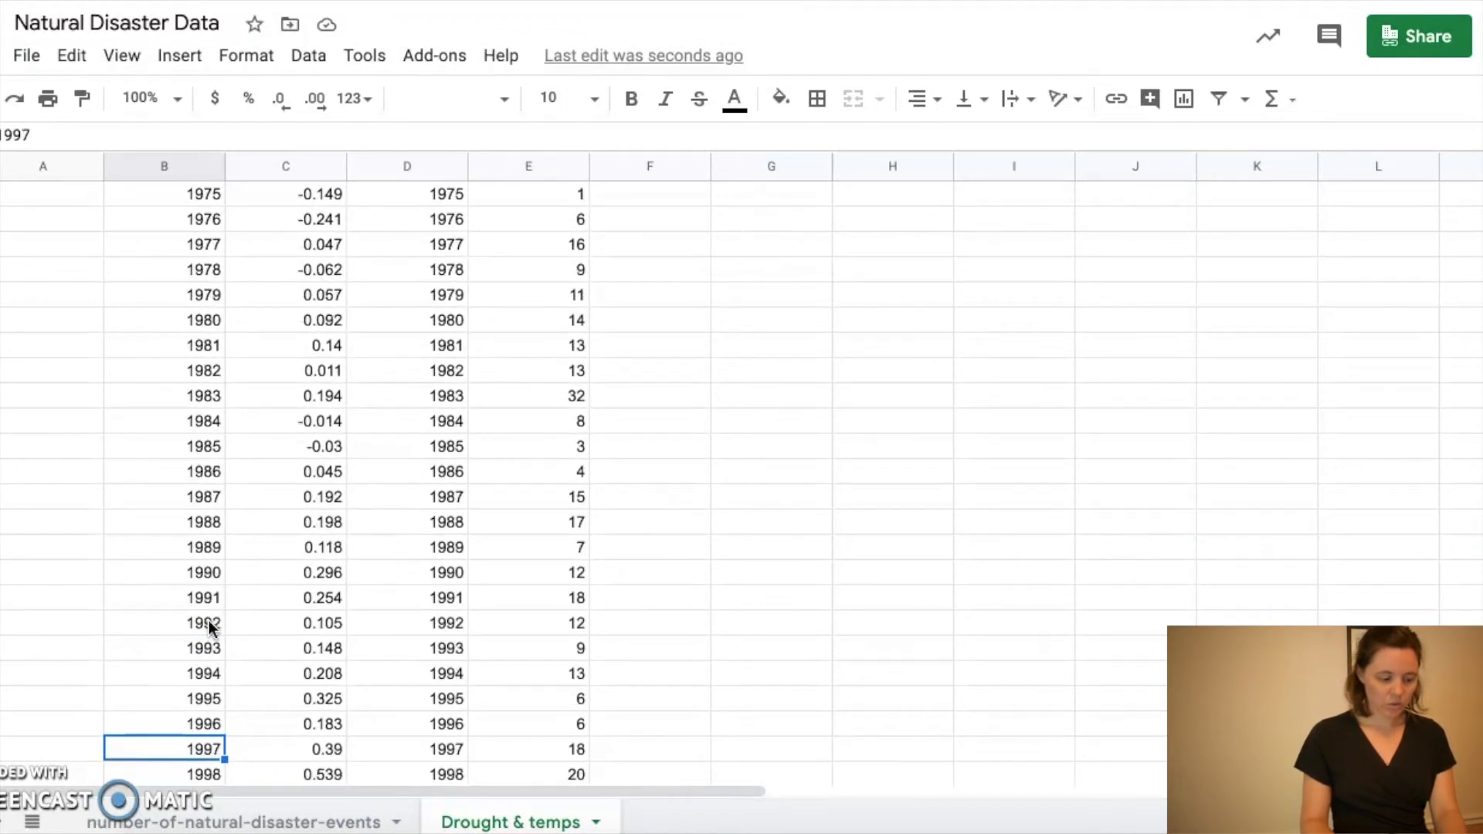
pyautogui.press('Down')
pyautogui.press('Down')
pyautogui.press('Down')
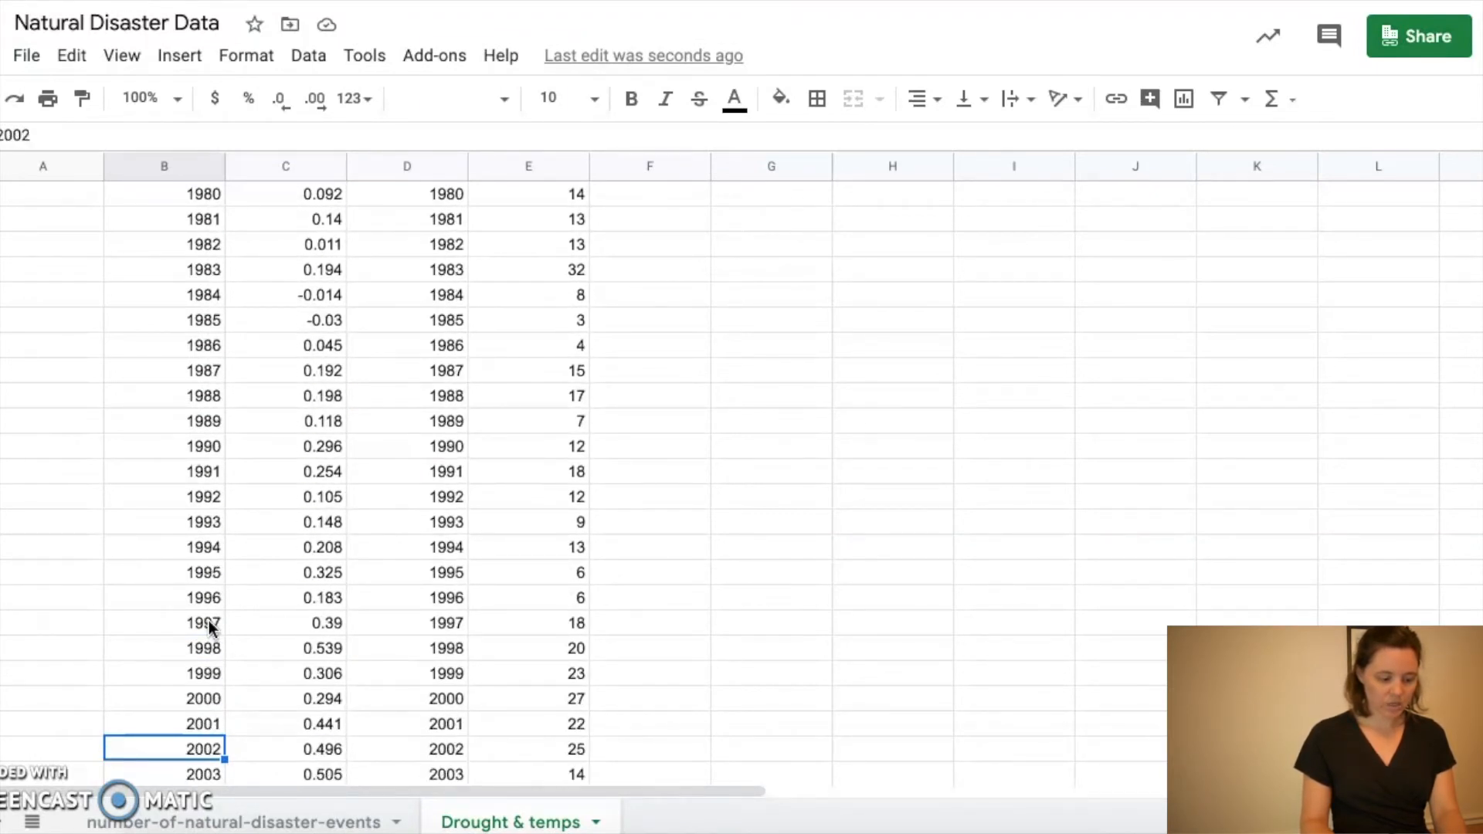
pyautogui.press('Down')
pyautogui.press('Down')
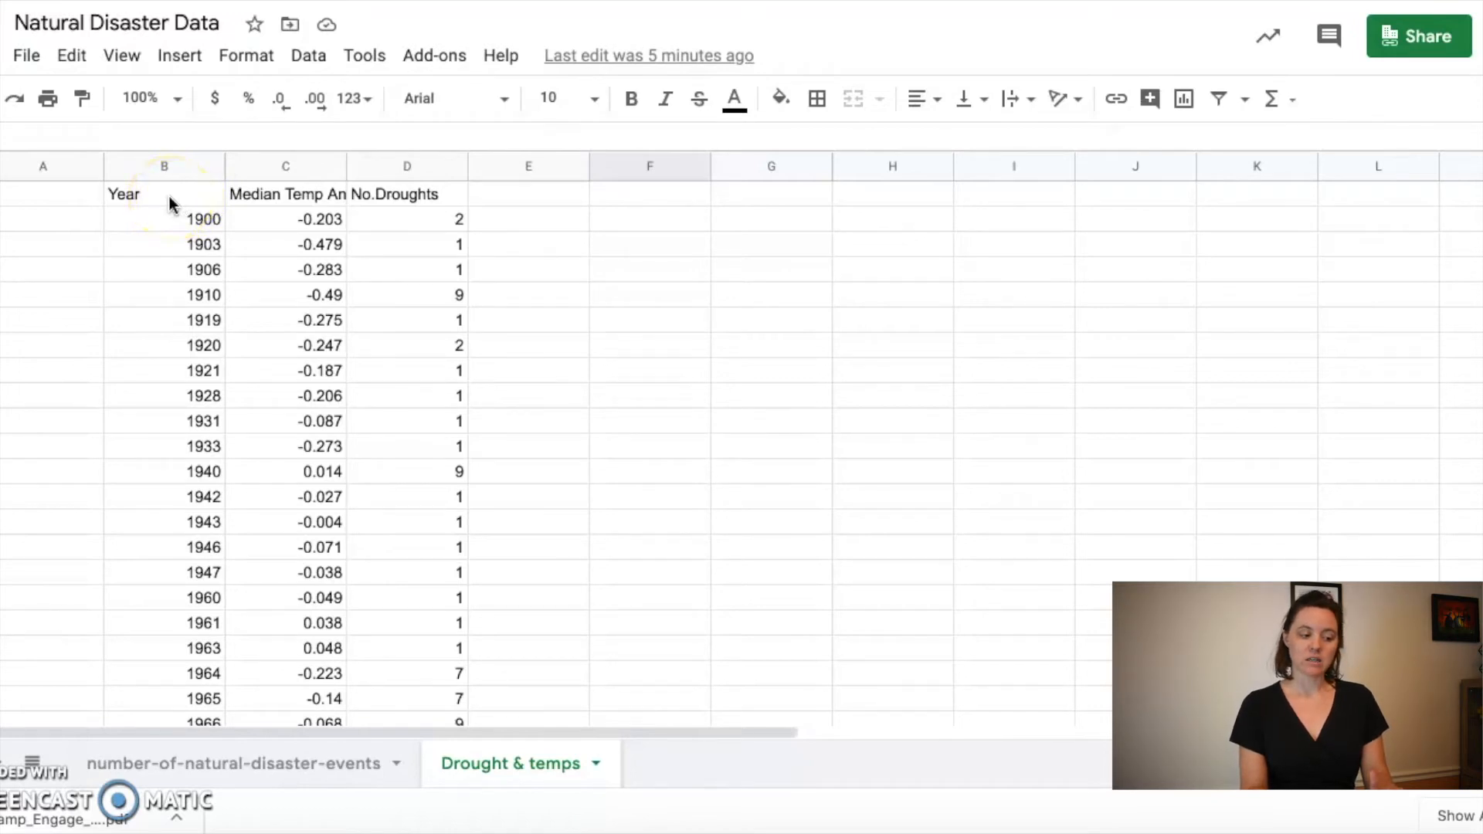
# Insert a chart of the Year, Median Temp Anomaly and No.Droughts columns using the data in B1:D75.
pyautogui.click(169, 196)
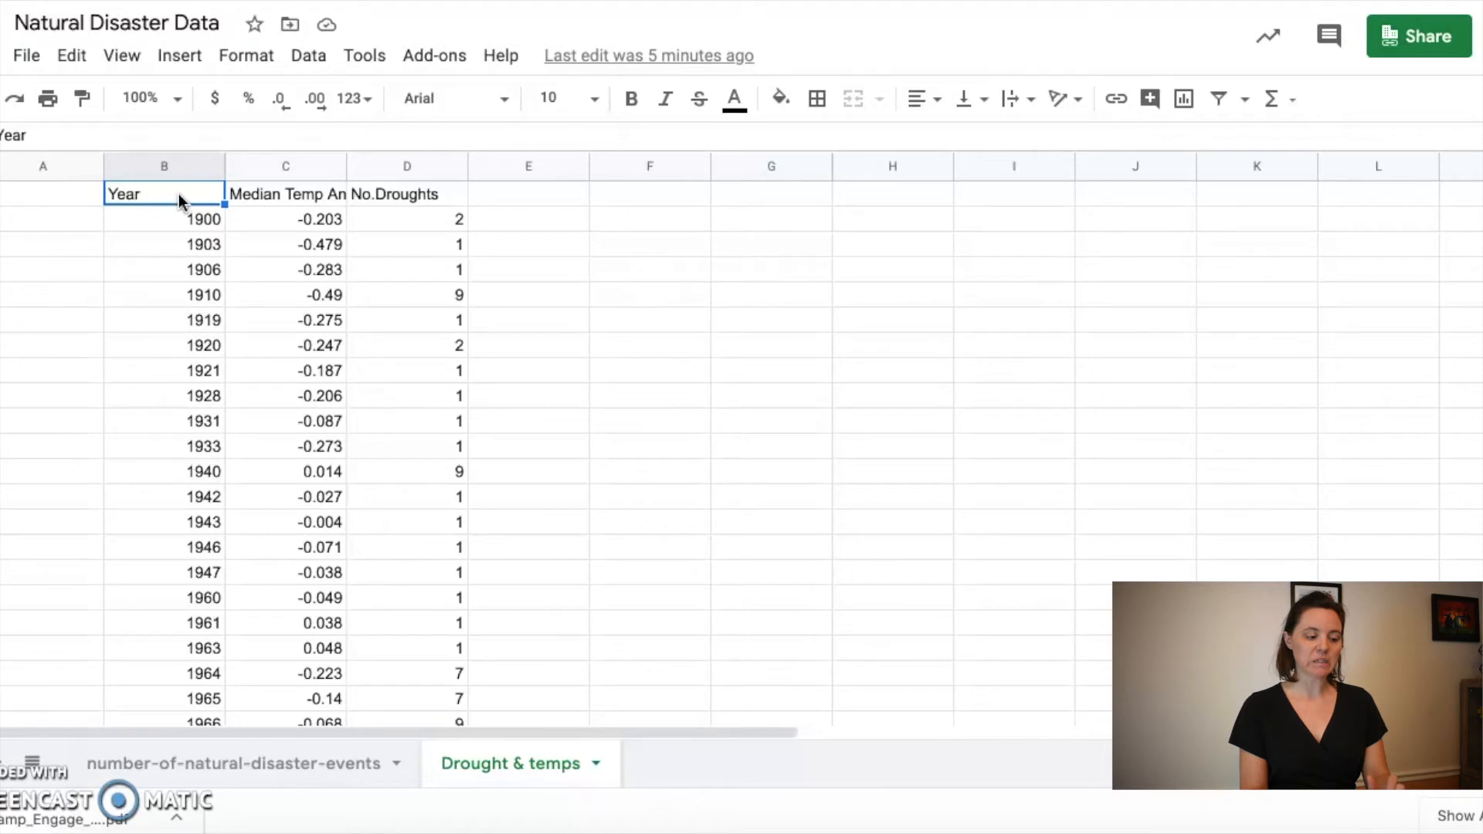
pyautogui.click(172, 203)
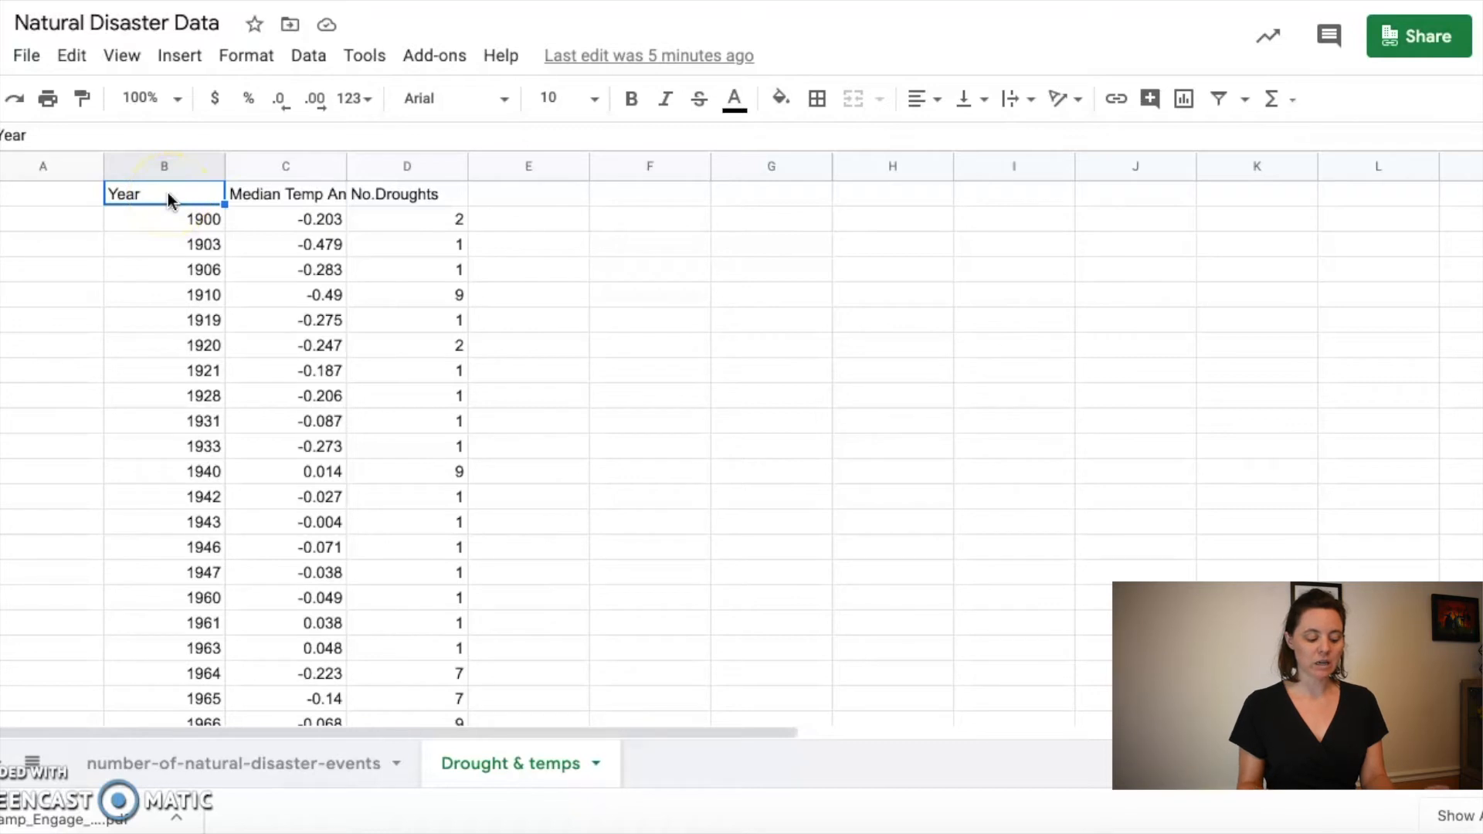
pyautogui.hotkey('shift', 'Right')
pyautogui.hotkey('shift', 'Right')
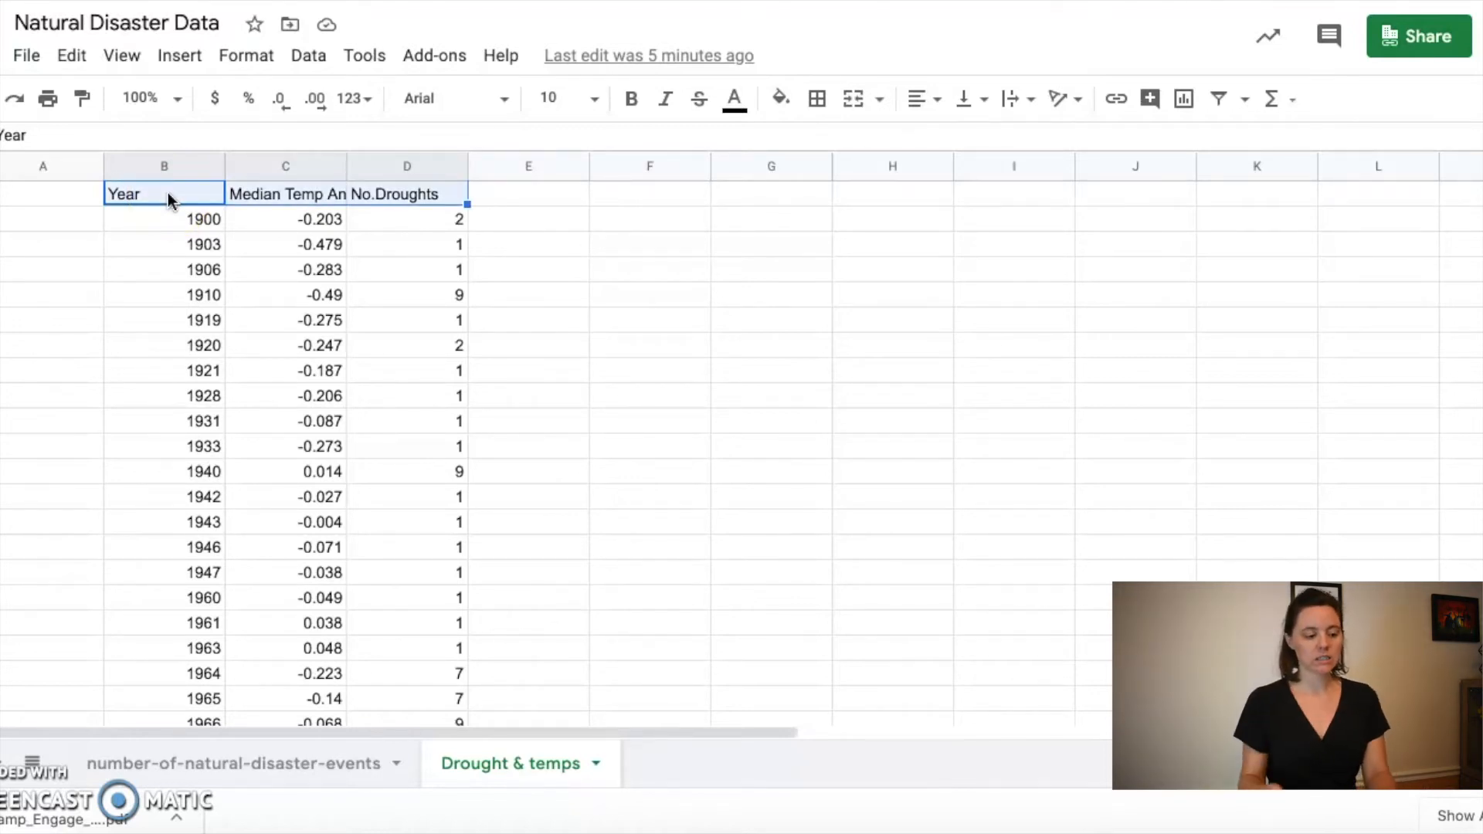
pyautogui.hotkey('ctrl', 'shift', 'Down')
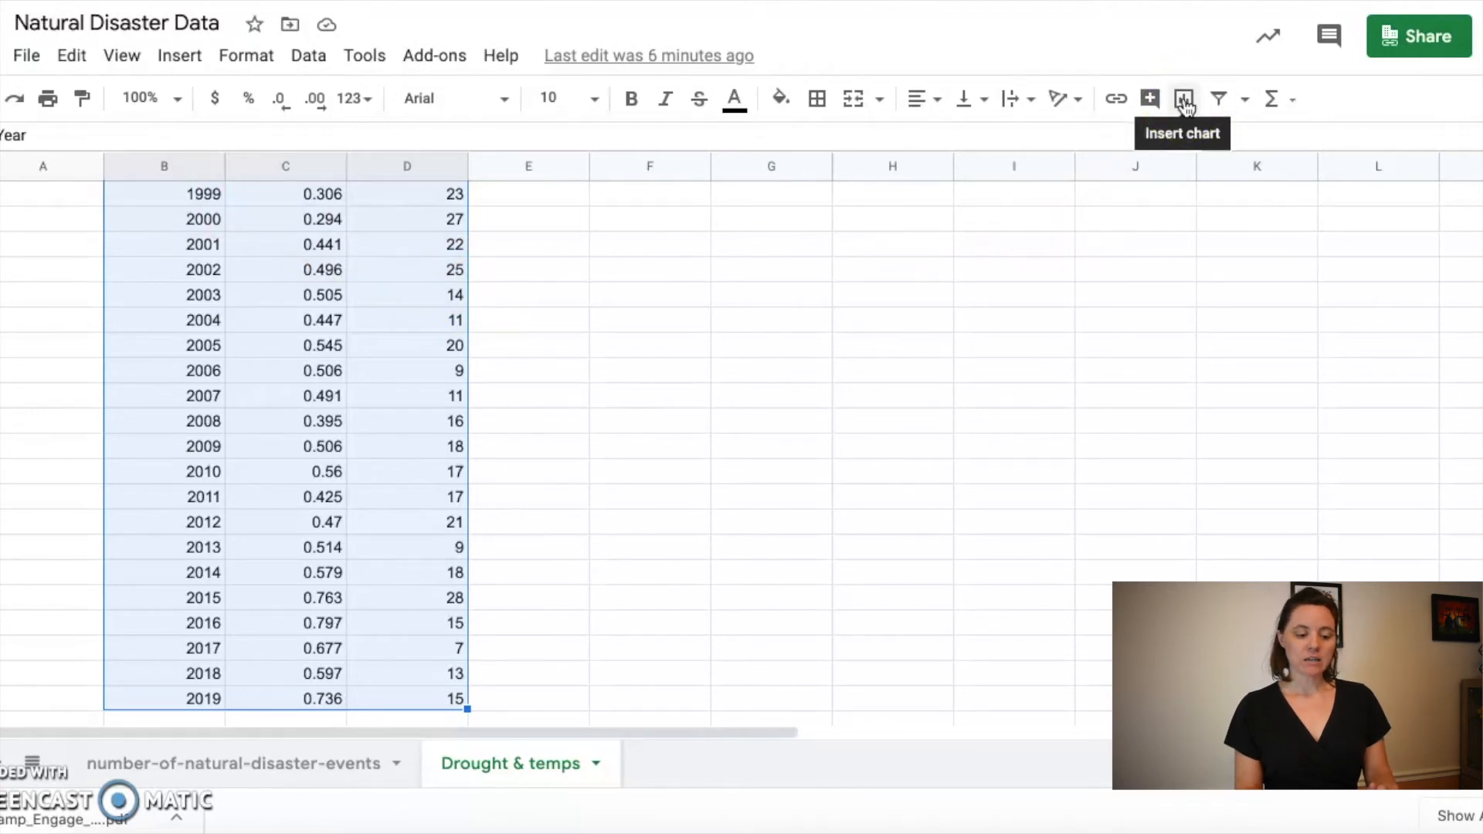
pyautogui.click(180, 56)
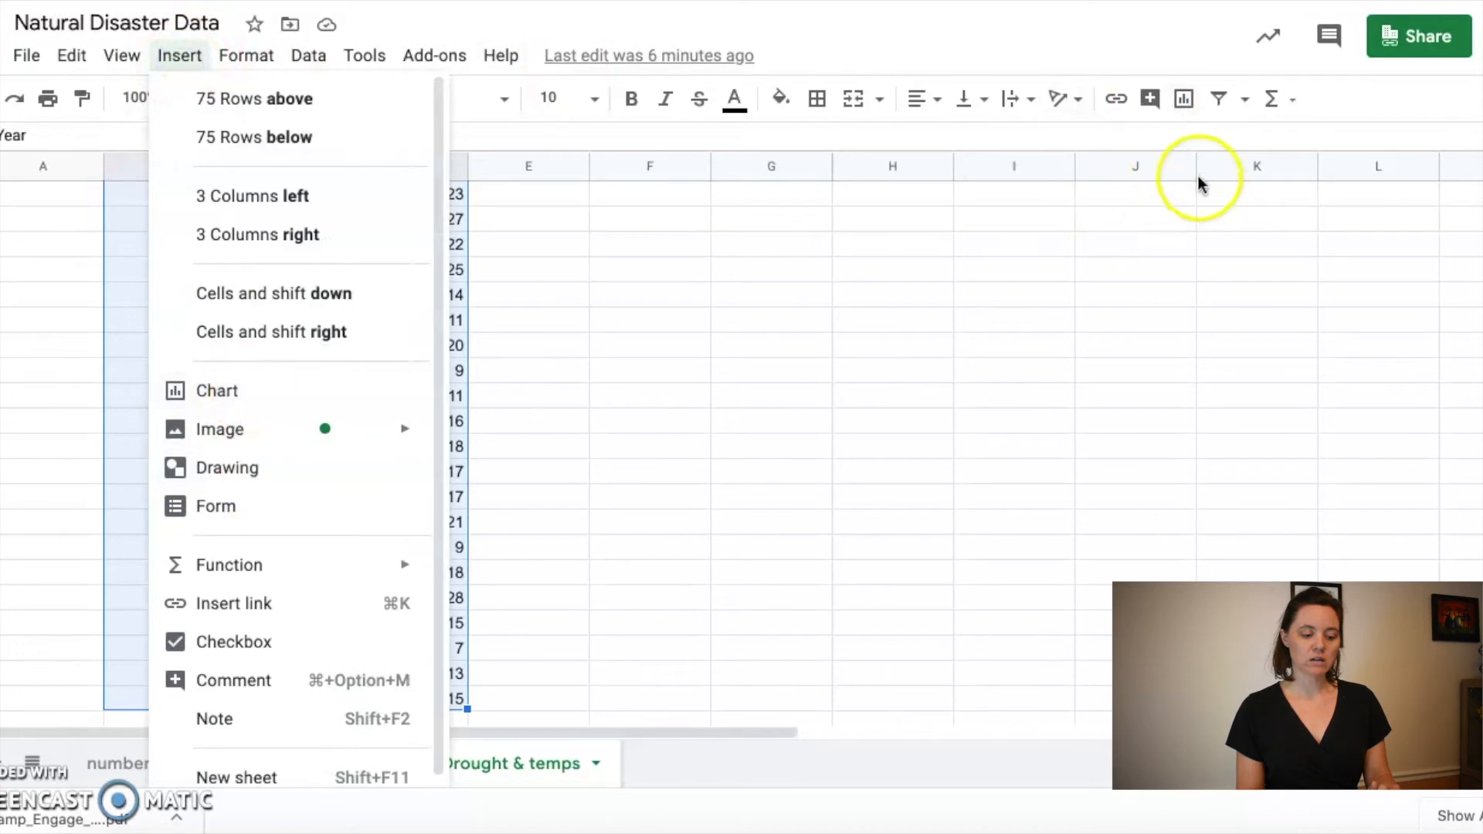
pyautogui.click(1185, 98)
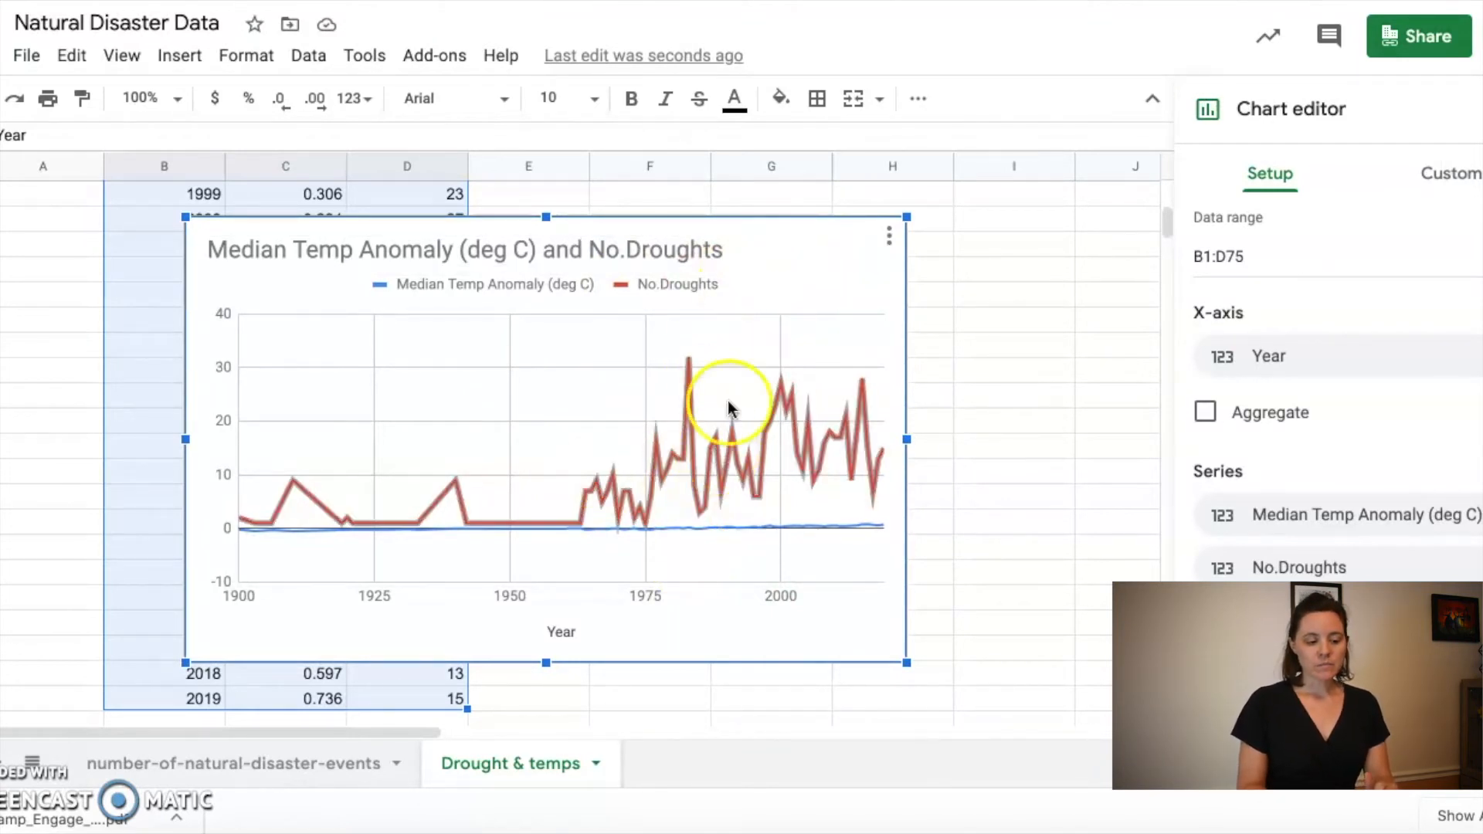
# Move the chart clear of the temperature column and plot the Median Temp Anomaly series on the right axis.
pyautogui.moveTo(776, 224); pyautogui.dragTo(1017, 215)
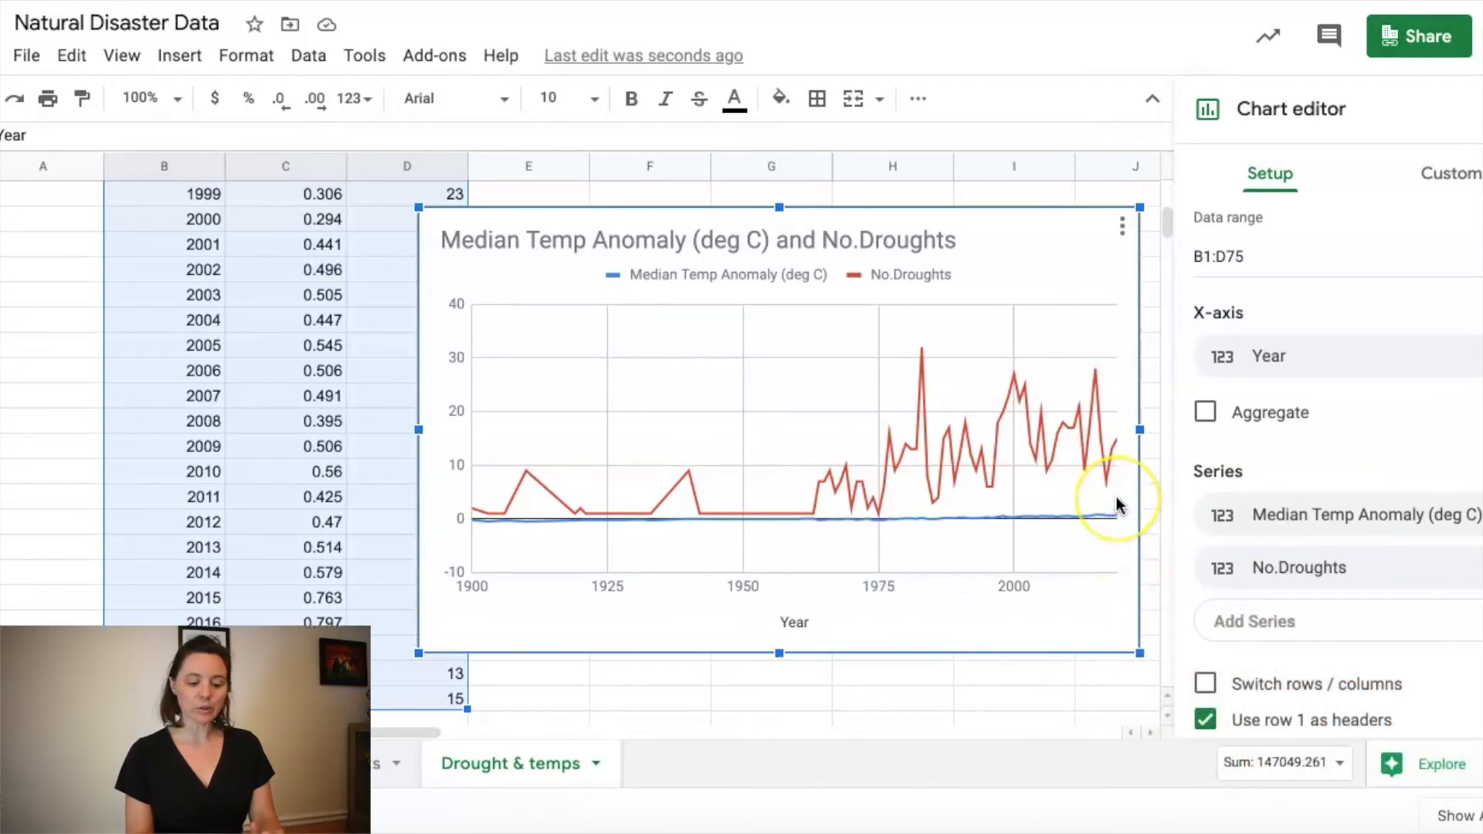
pyautogui.click(1464, 185)
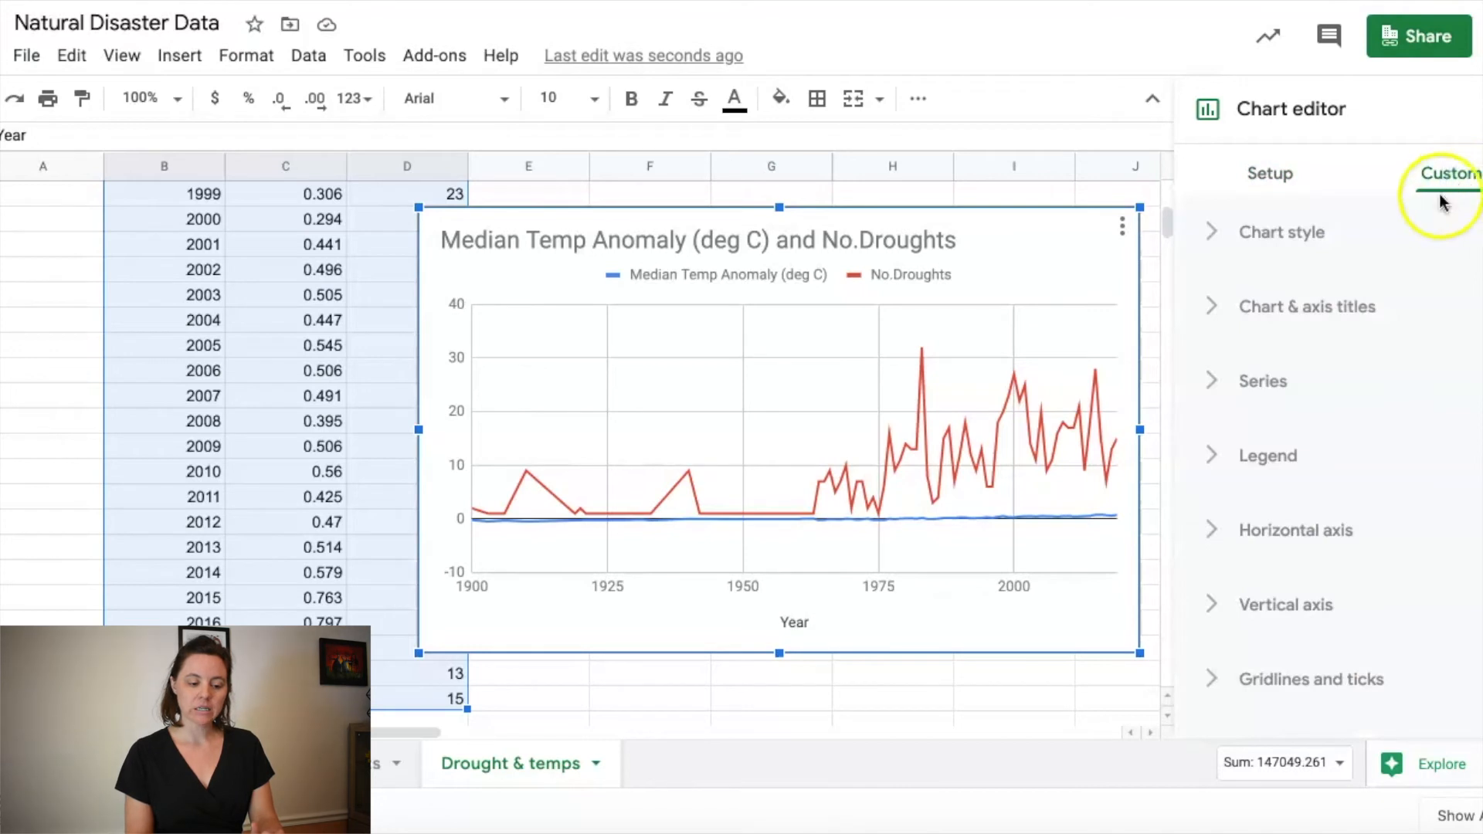
pyautogui.click(1268, 387)
pyautogui.scroll(-2, 1177, 391)
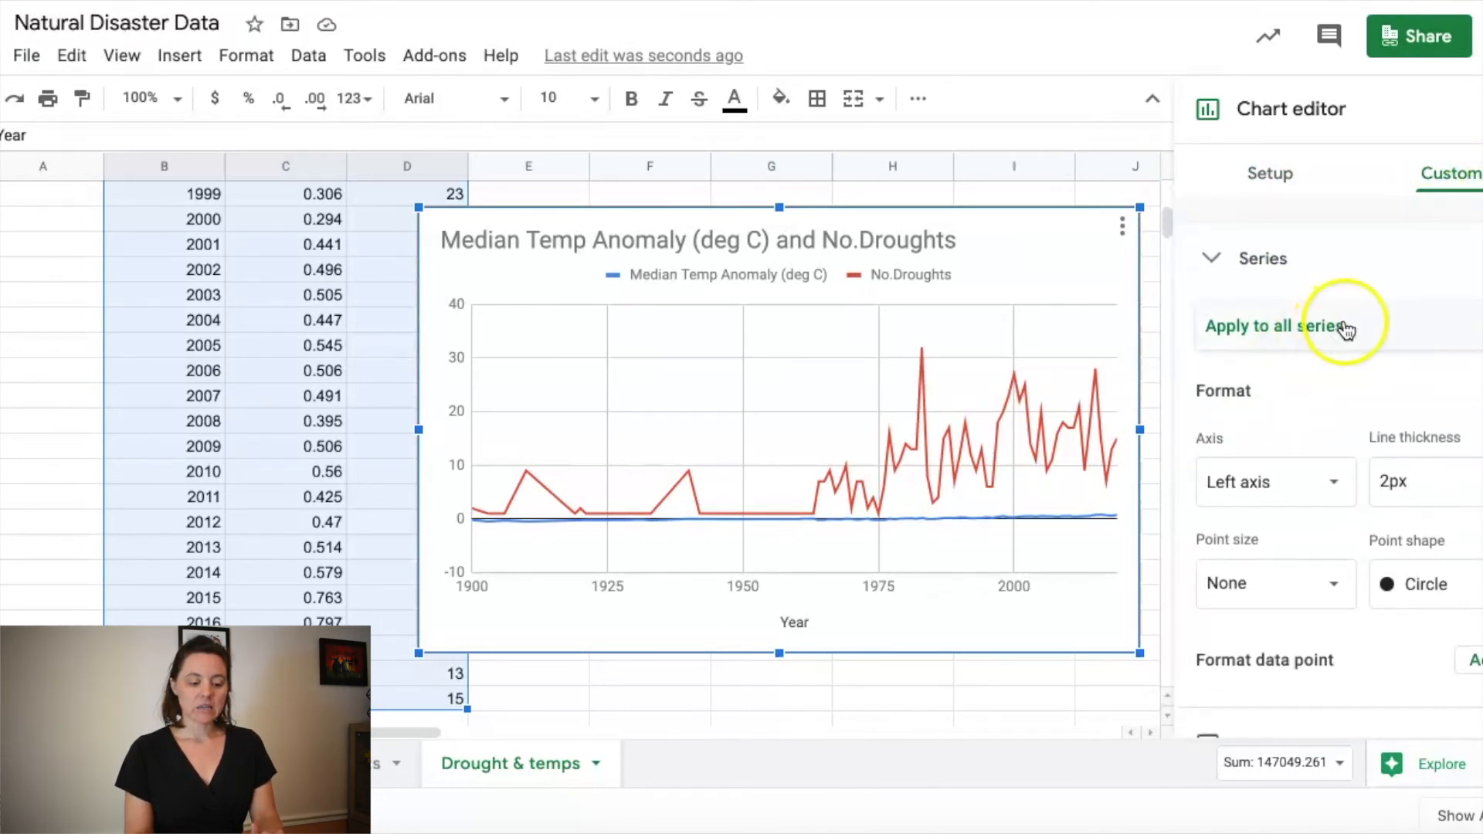
pyautogui.click(1345, 326)
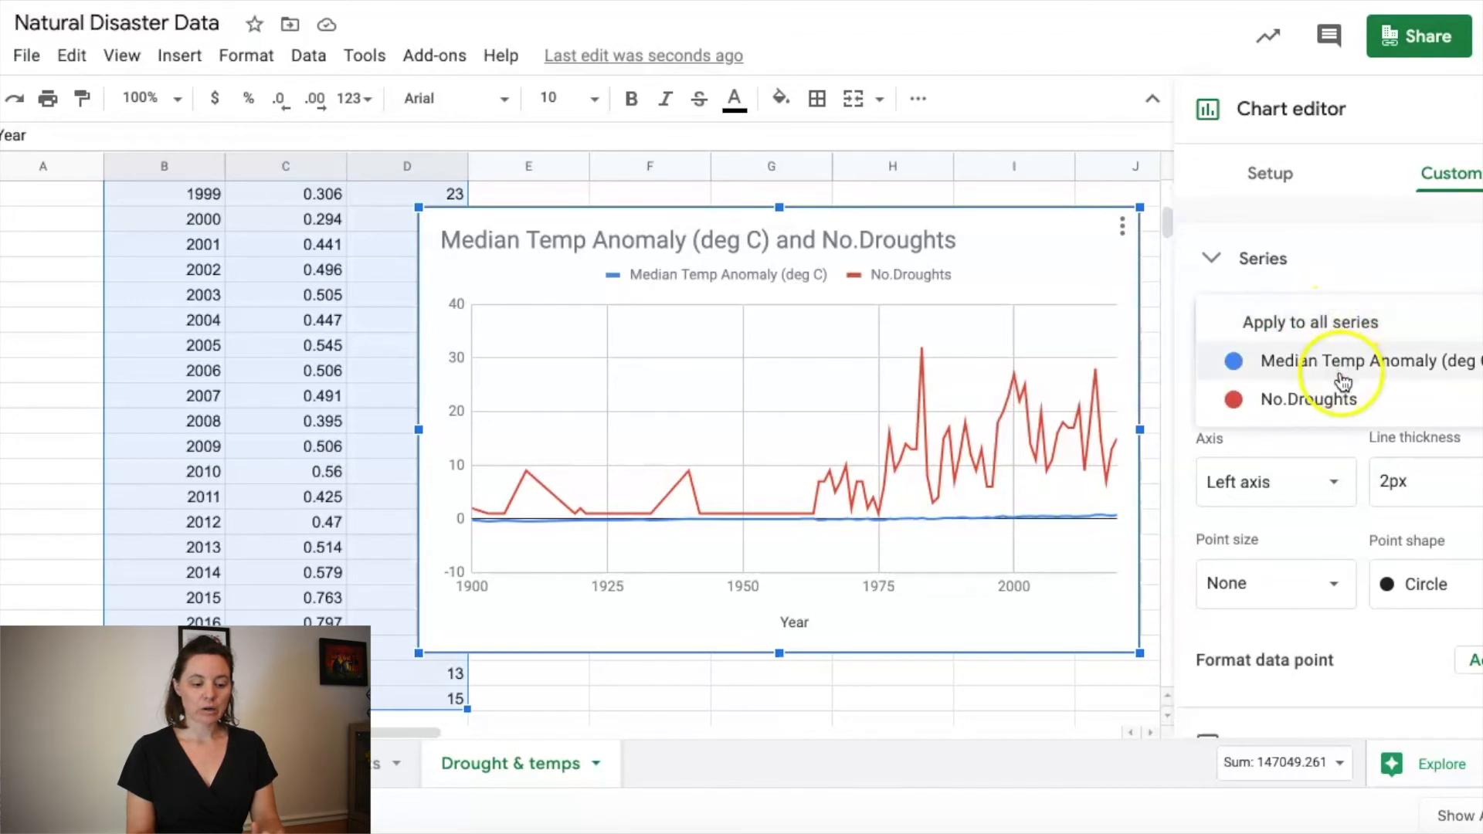
pyautogui.click(1343, 362)
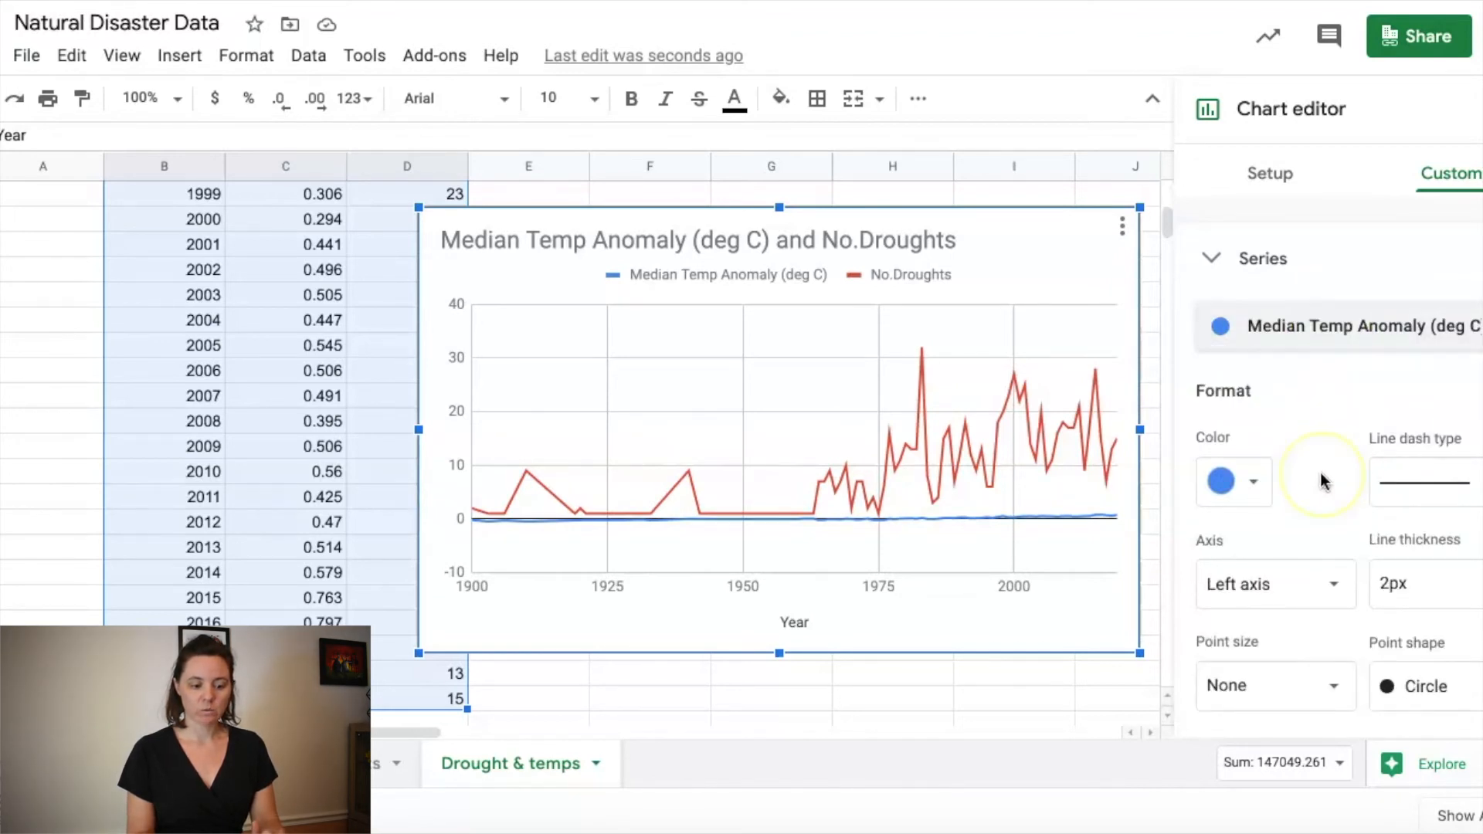
pyautogui.scroll(-2, 1321, 475)
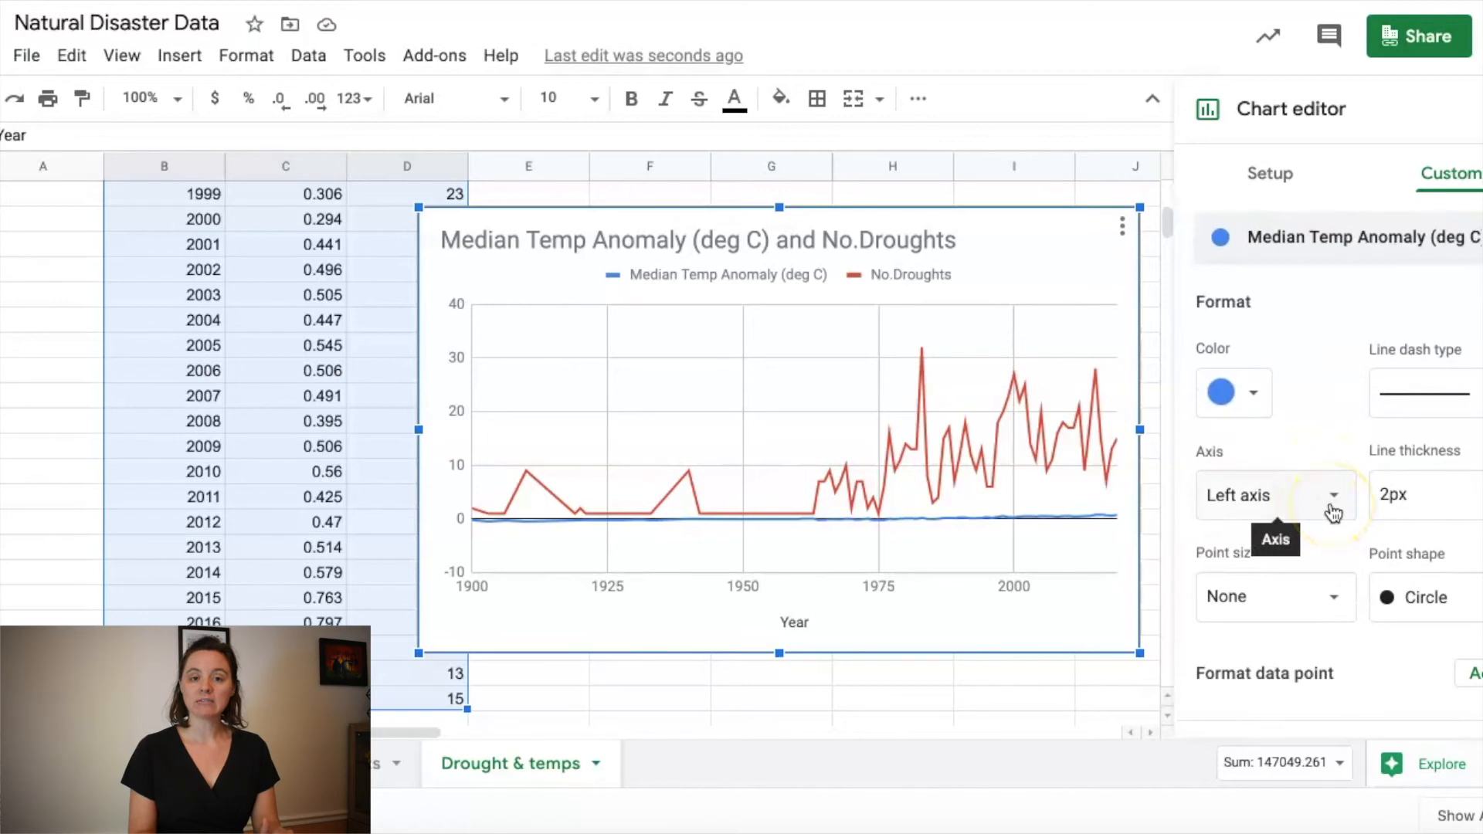
pyautogui.click(1331, 508)
pyautogui.click(1308, 525)
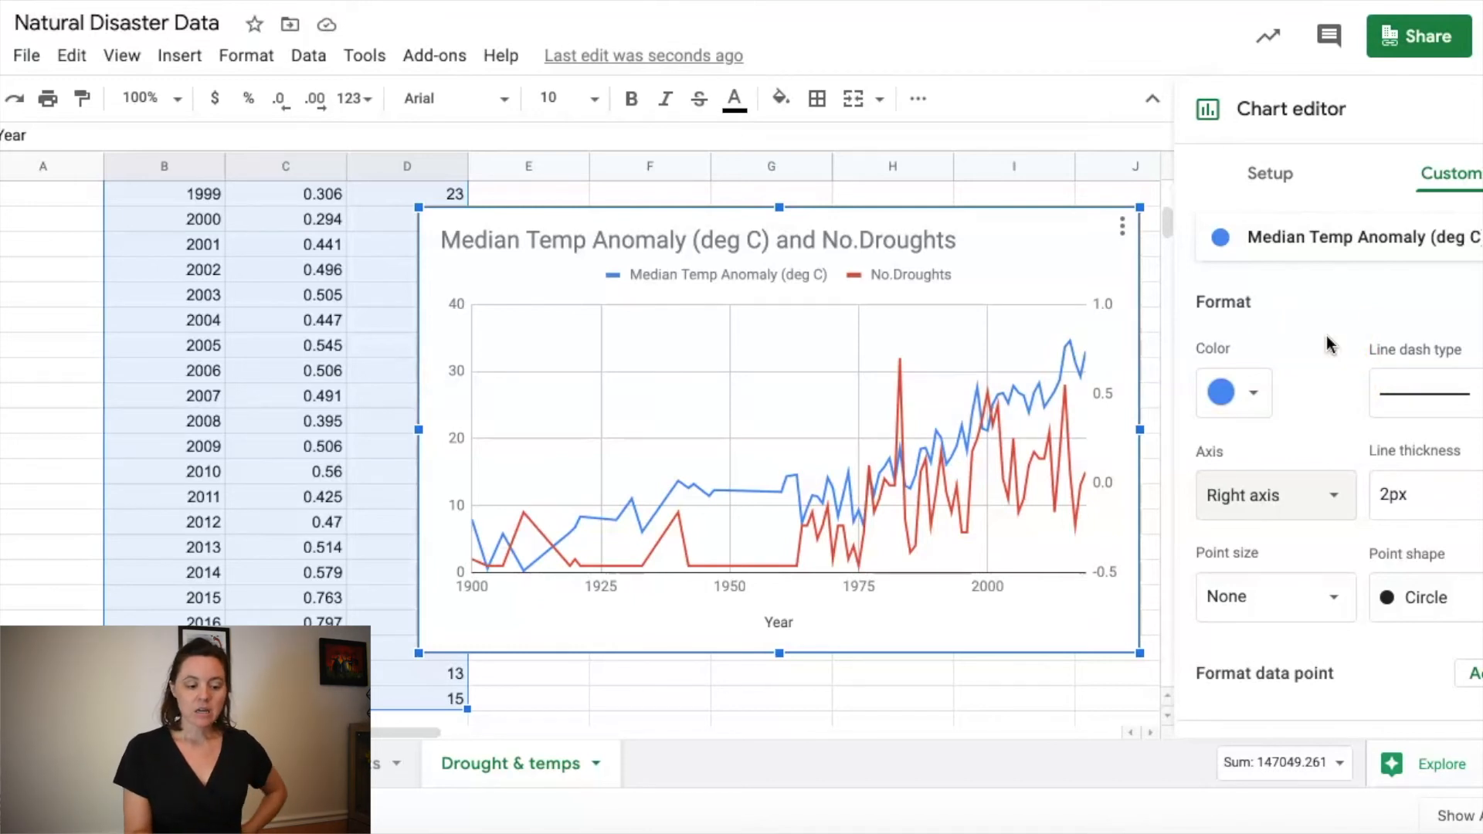
# Set the chart's vertical axis title to "Number of Droughts".
pyautogui.scroll(1, 1329, 344)
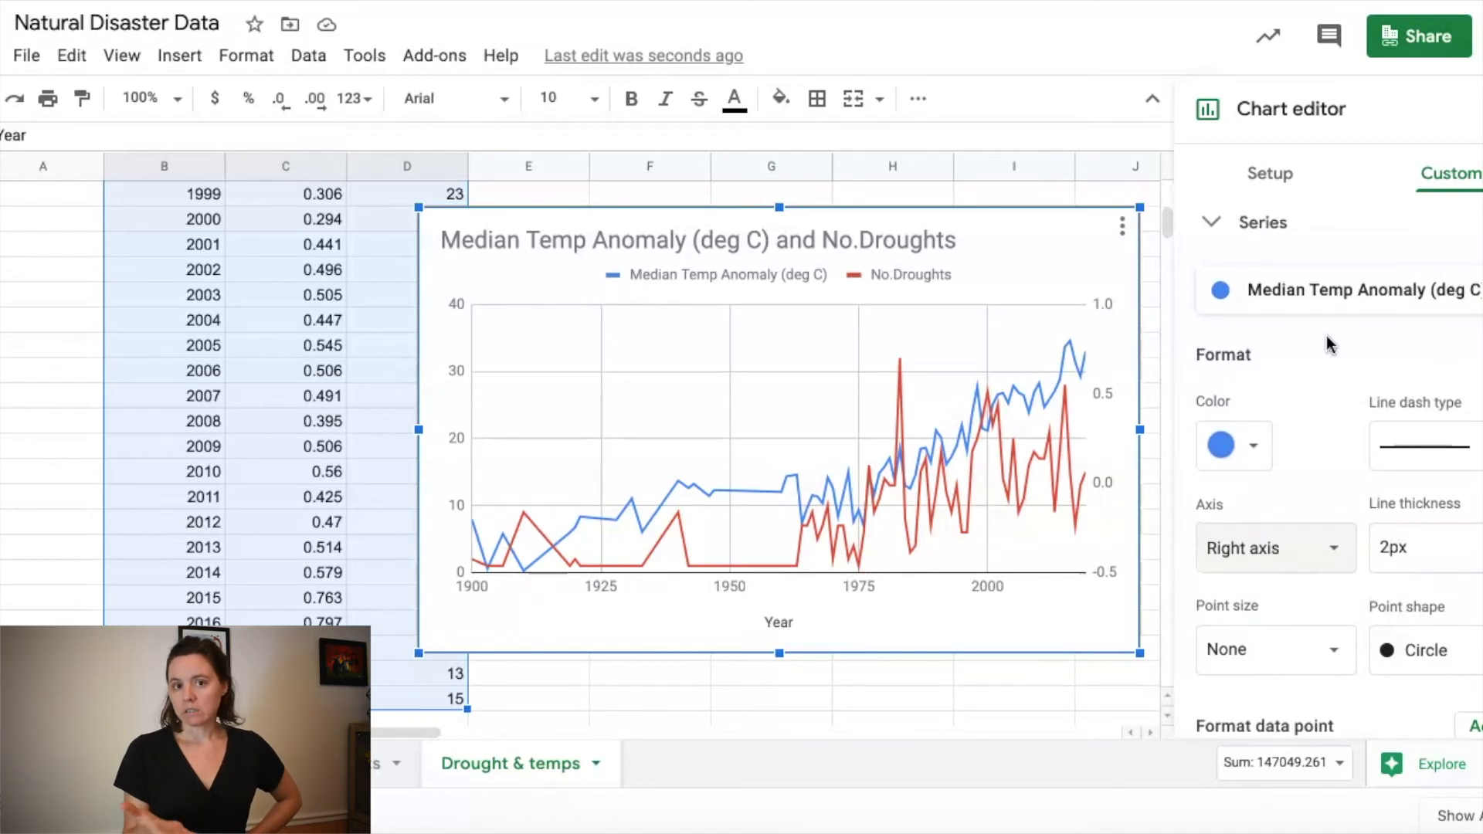
pyautogui.scroll(3, 1327, 335)
pyautogui.click(1327, 320)
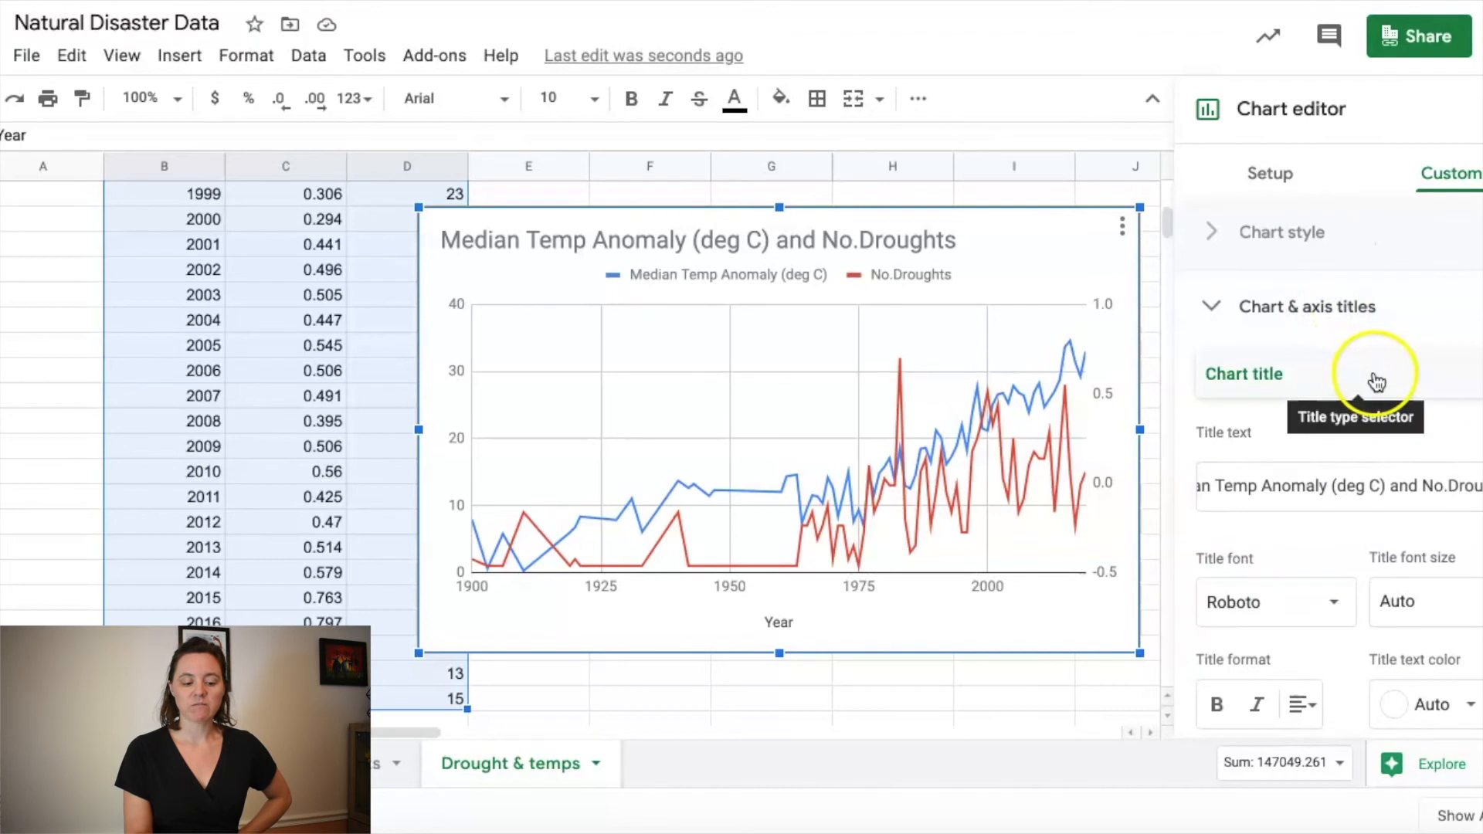
pyautogui.click(1377, 383)
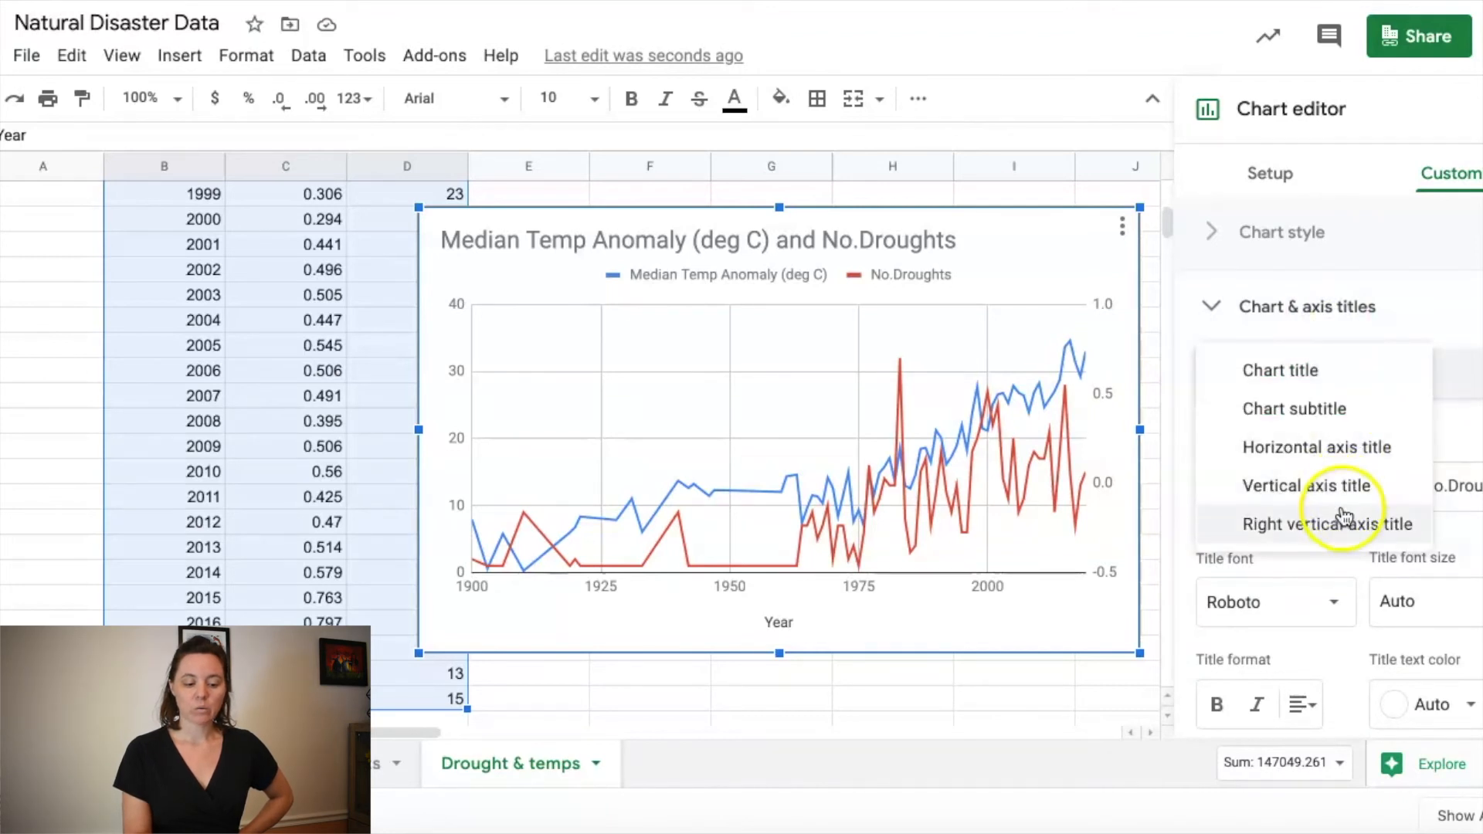
pyautogui.click(1344, 501)
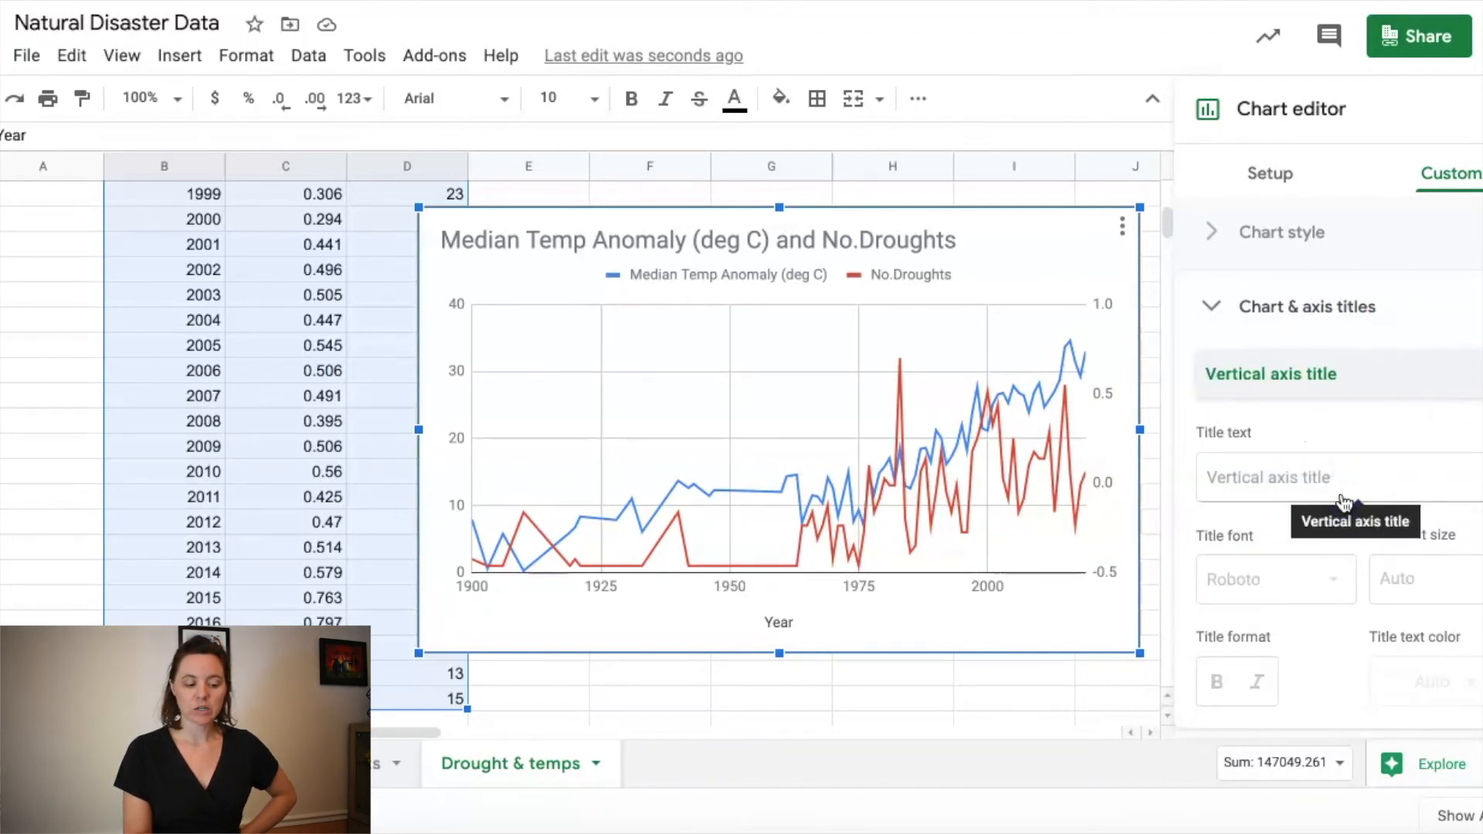
pyautogui.click(1284, 485)
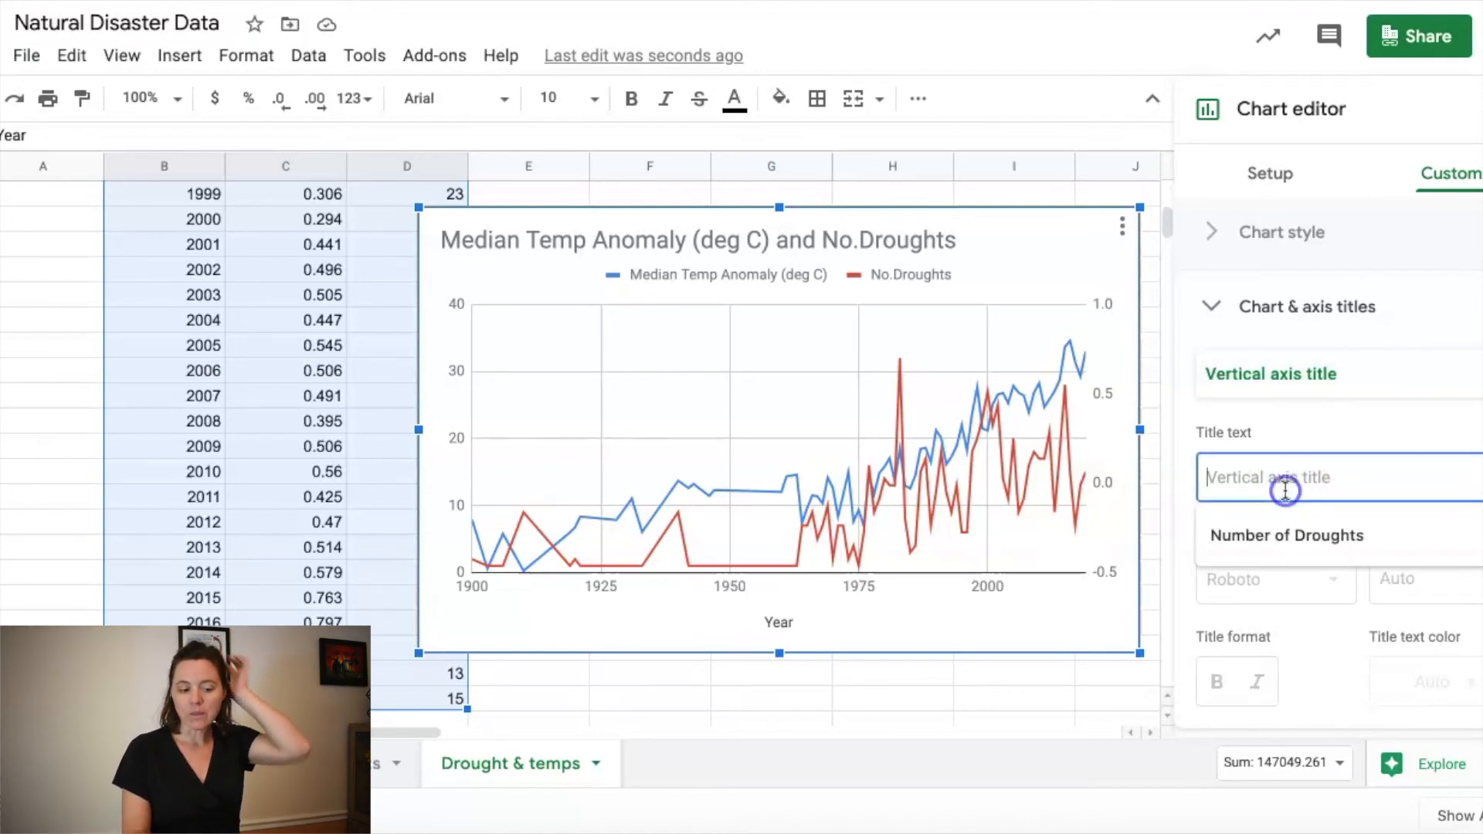
pyautogui.click(1295, 533)
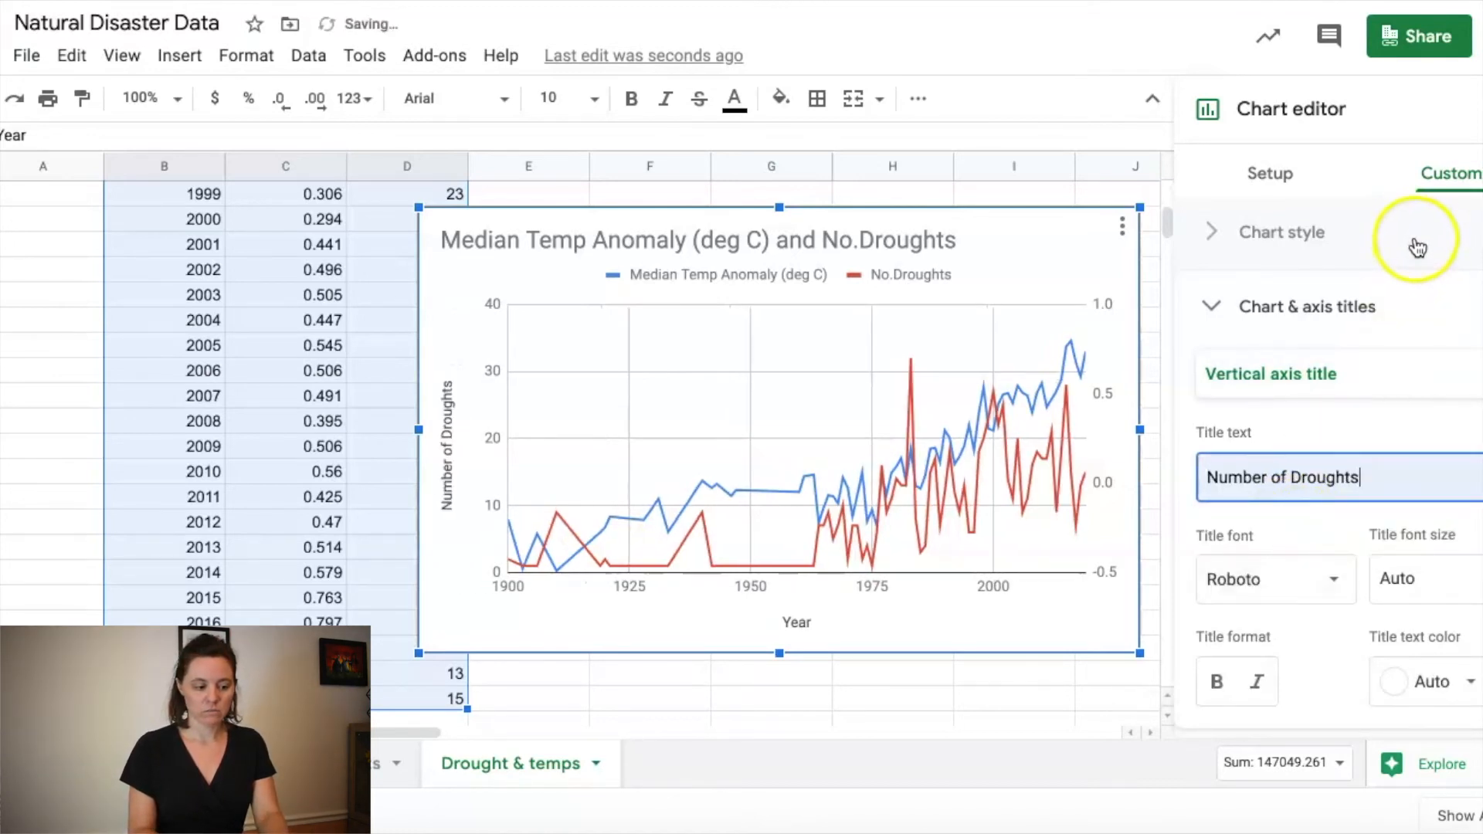
# Set the chart's right vertical axis title to "Median Temperature Anomaly (deg C)".
pyautogui.click(1324, 374)
pyautogui.click(1313, 419)
pyautogui.click(1314, 478)
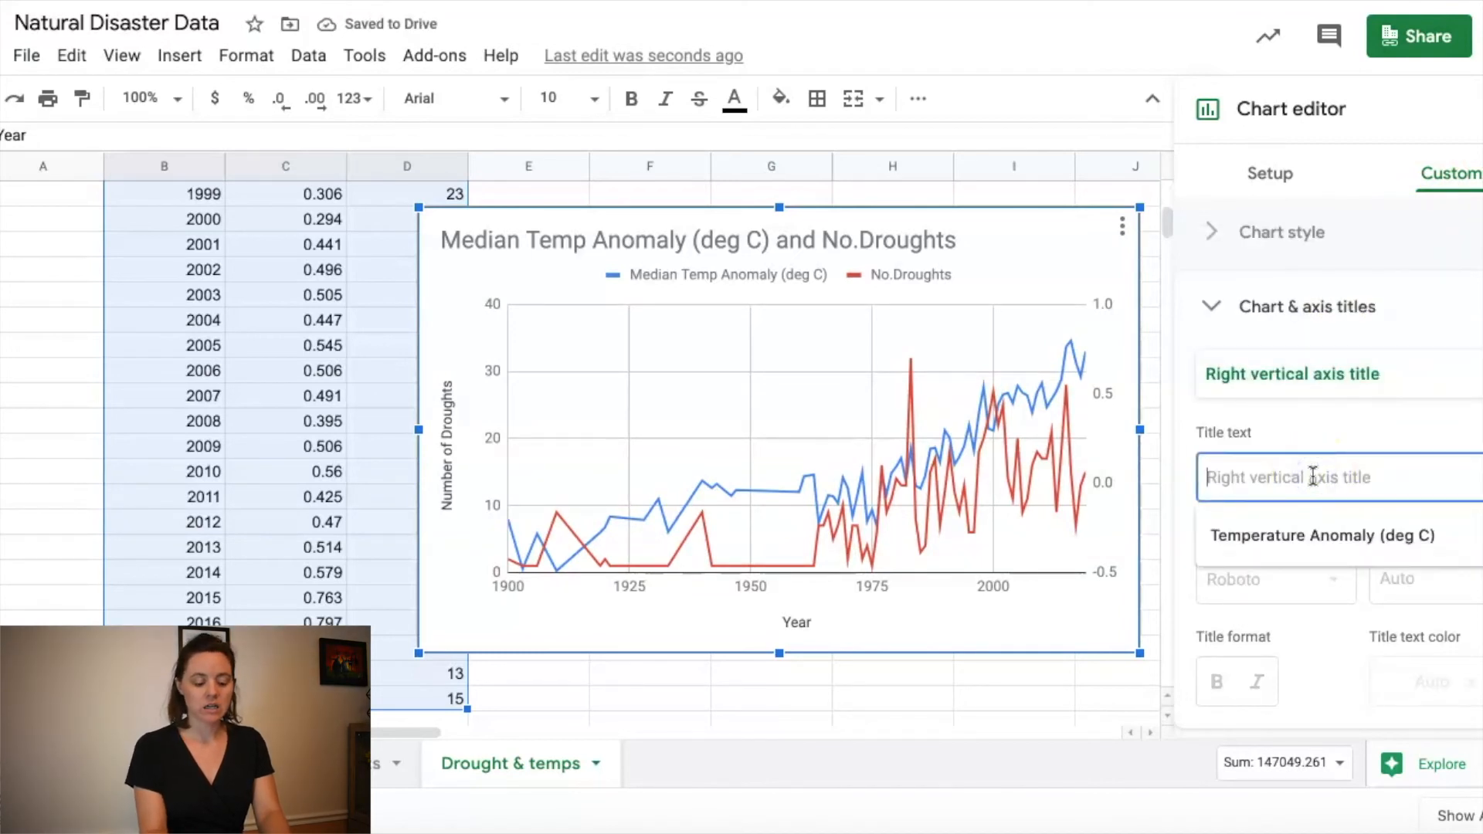
pyautogui.write('M')
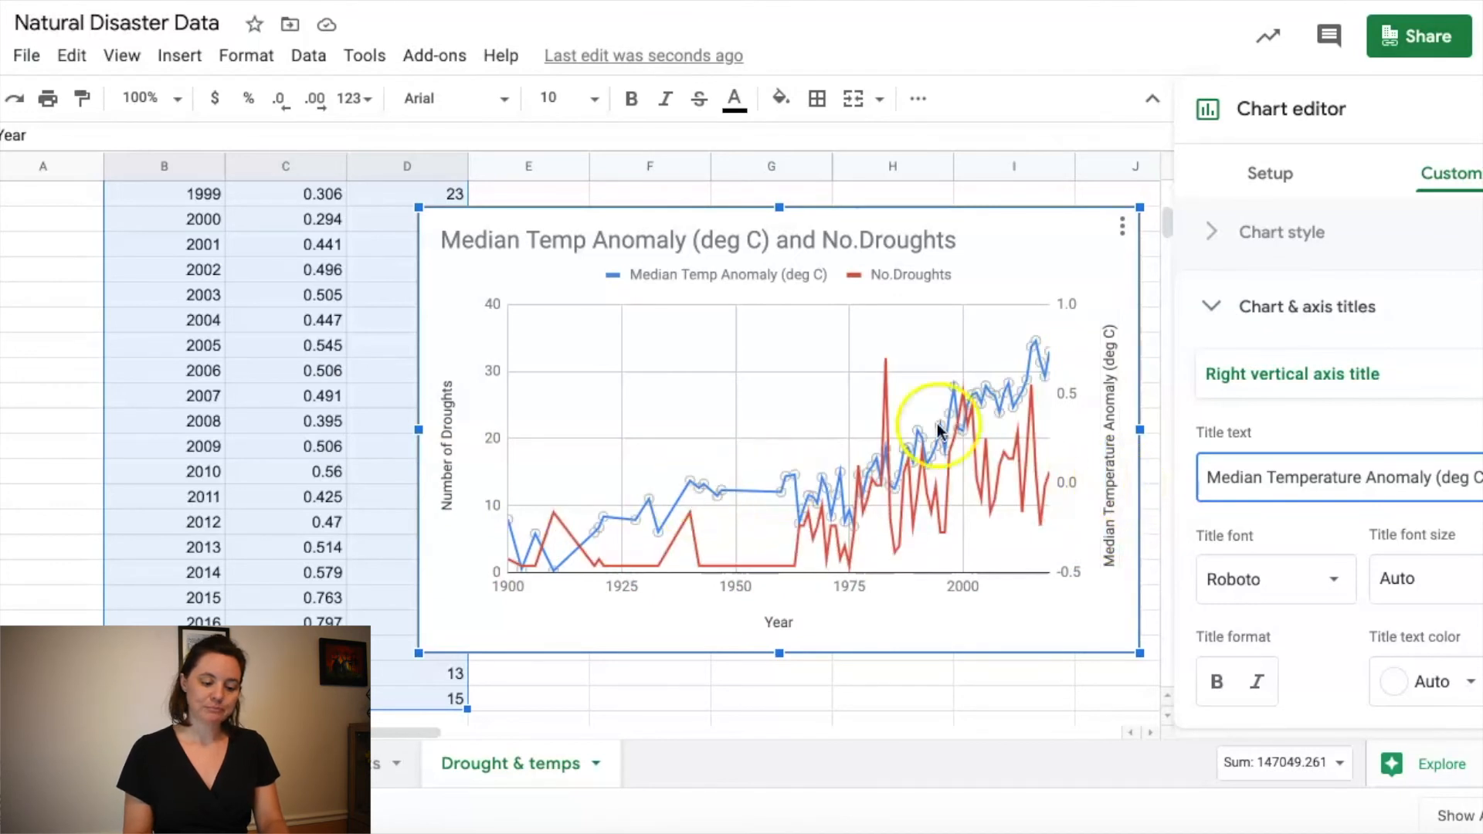
# Reword the beginning of the chart title from "Median Temp" to "Global Median Temperature".
pyautogui.click(1355, 394)
pyautogui.click(1277, 221)
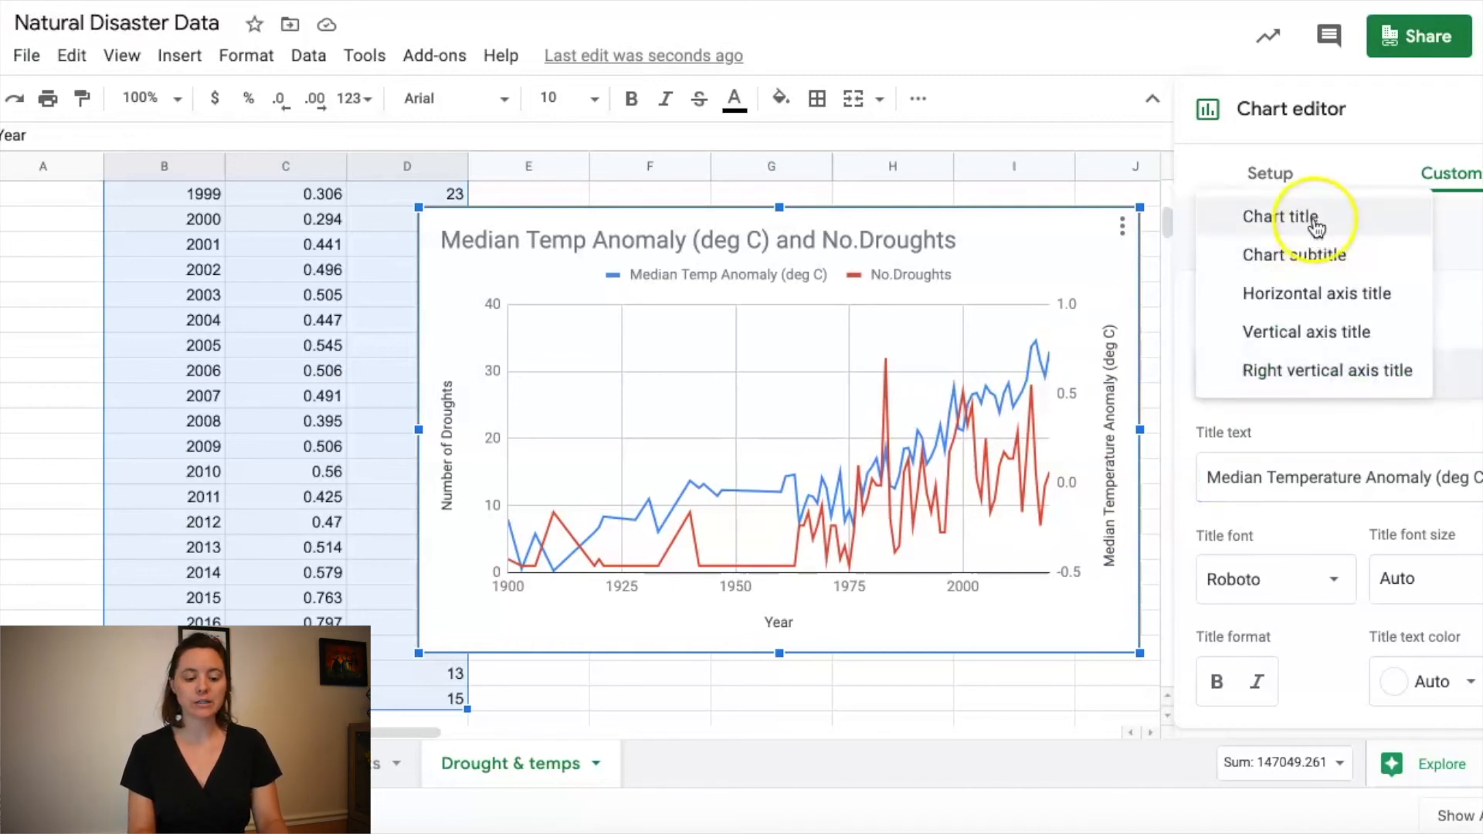
pyautogui.click(1226, 492)
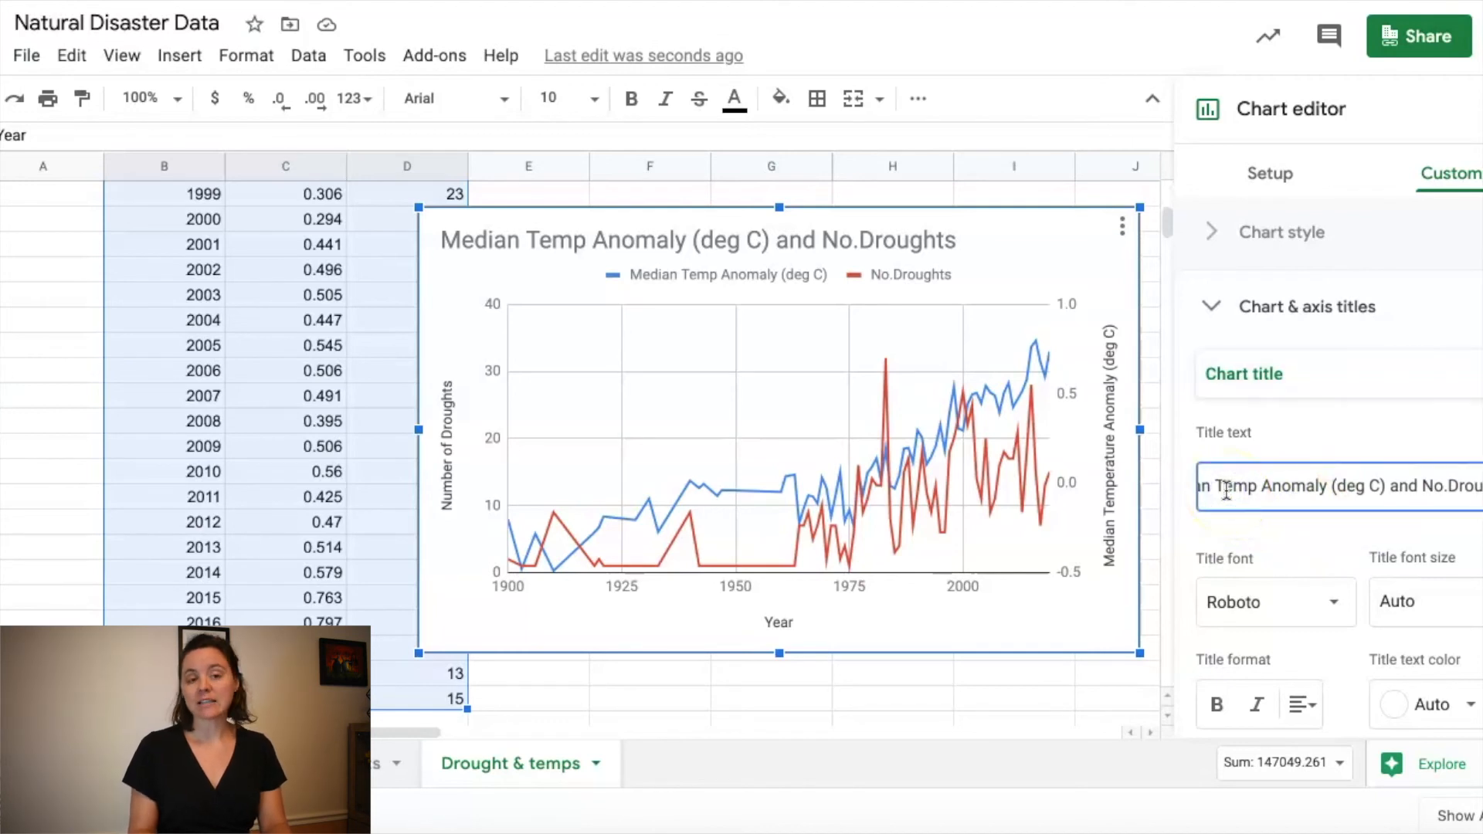
pyautogui.press('Left')
pyautogui.press('Left')
pyautogui.press('Left')
pyautogui.press('Left')
pyautogui.press('Left')
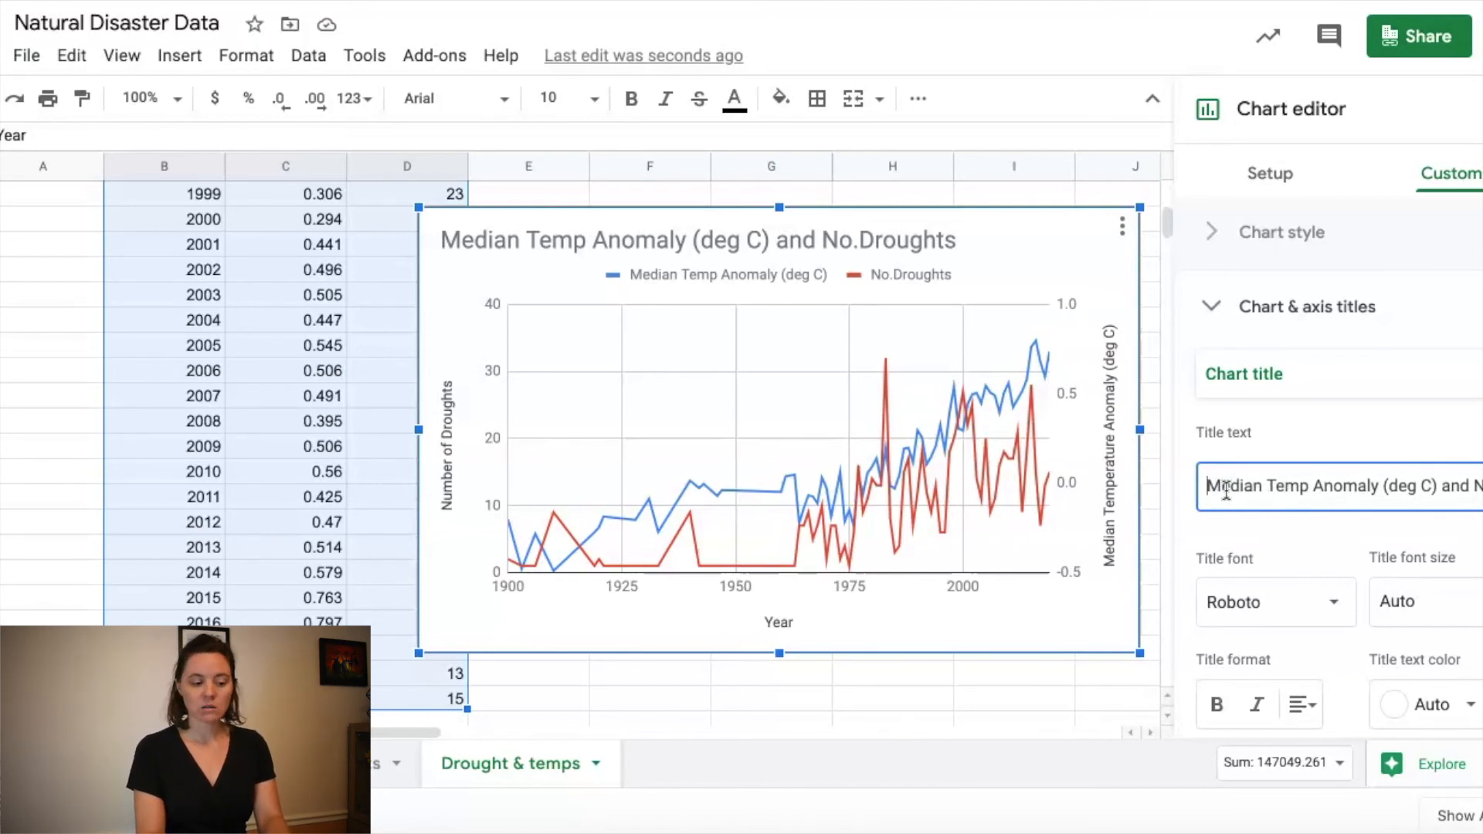
pyautogui.write('Global')
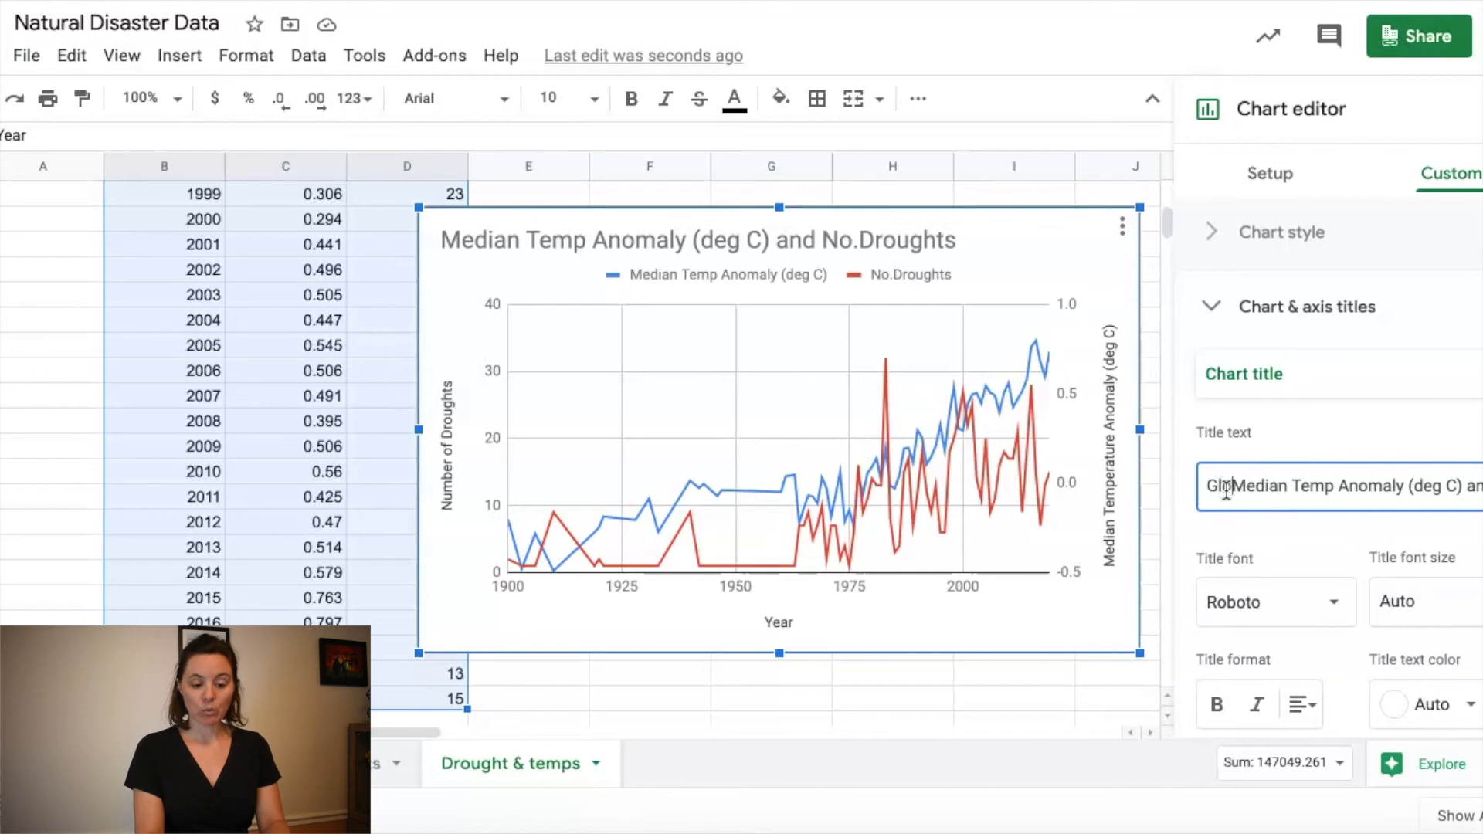
pyautogui.click(1359, 489)
pyautogui.write('erature')
# Reword the rest of the chart title after "Temperature" to "Anomalies and Number of Droughts from 1900 - 2019".
pyautogui.click(1443, 489)
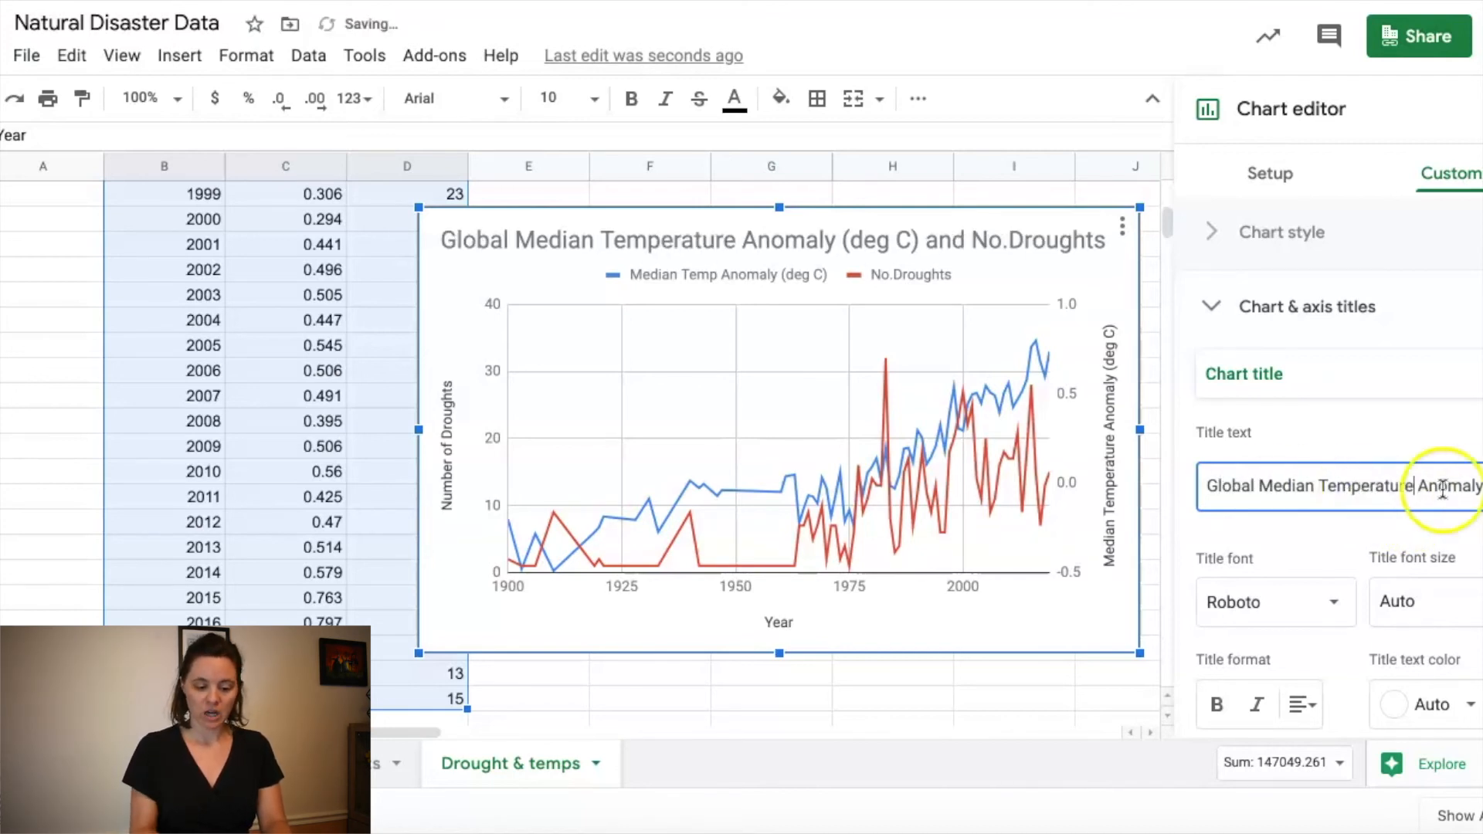
pyautogui.press('BackSpace')
pyautogui.press('BackSpace')
pyautogui.press('BackSpace')
pyautogui.press('BackSpace')
pyautogui.press('BackSpace')
pyautogui.press('BackSpace')
pyautogui.press('BackSpace')
pyautogui.press('BackSpace')
pyautogui.press('BackSpace')
pyautogui.press('BackSpace')
pyautogui.press('BackSpace')
pyautogui.press('BackSpace')
pyautogui.press('BackSpace')
pyautogui.press('BackSpace')
pyautogui.write('ies and')
pyautogui.press('Delete')
pyautogui.press('Delete')
pyautogui.press('Delete')
pyautogui.write('Number')
pyautogui.press('BackSpace')
pyautogui.press('BackSpace')
pyautogui.press('BackSpace')
pyautogui.press('BackSpace')
pyautogui.click(1426, 487)
pyautogui.write('umber of')
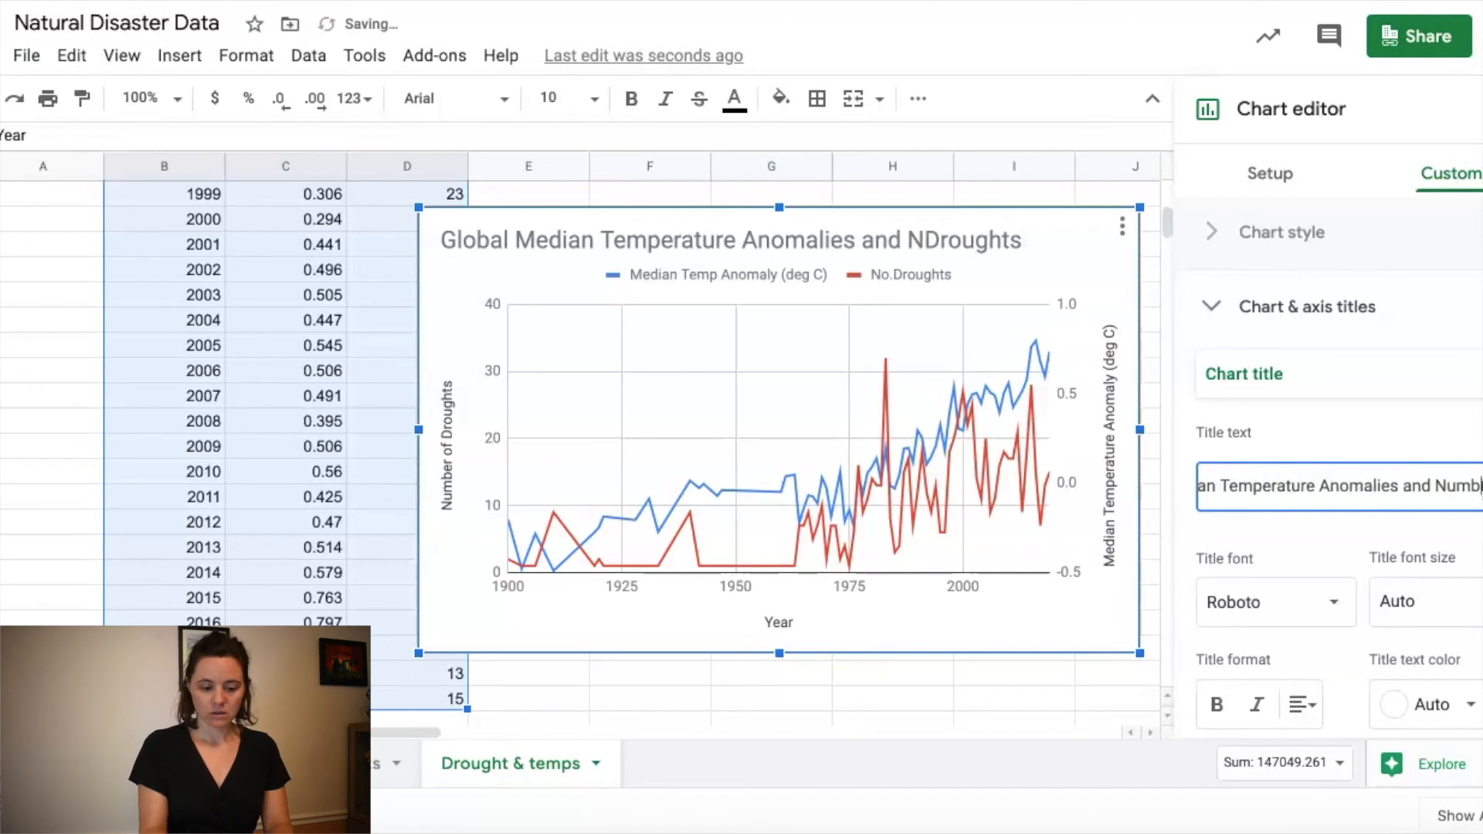
pyautogui.click(1481, 488)
pyautogui.write('from 1900 - 2019')
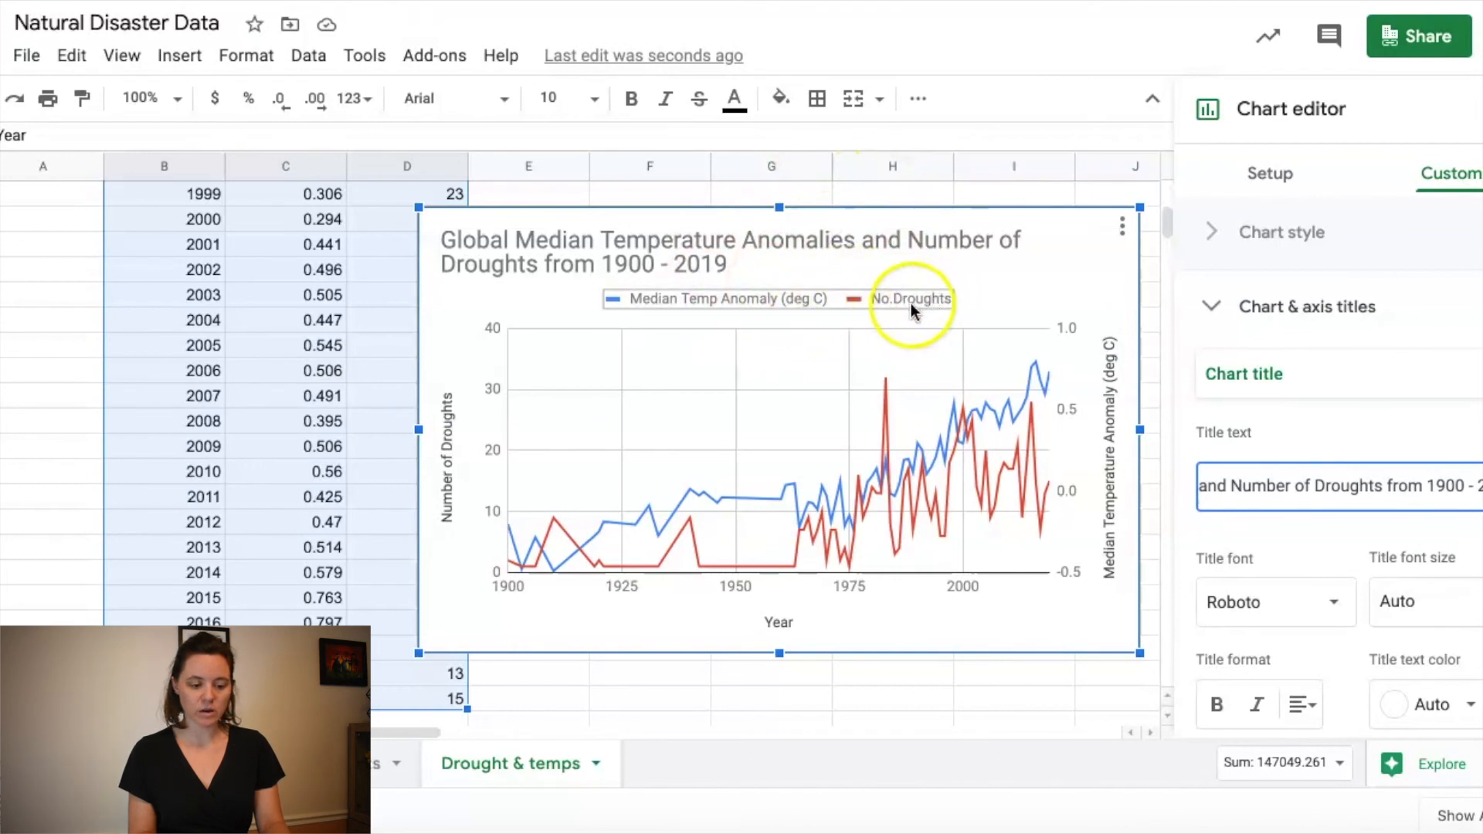
# Position the chart's legend at the bottom, below the Year axis.
pyautogui.click(1267, 308)
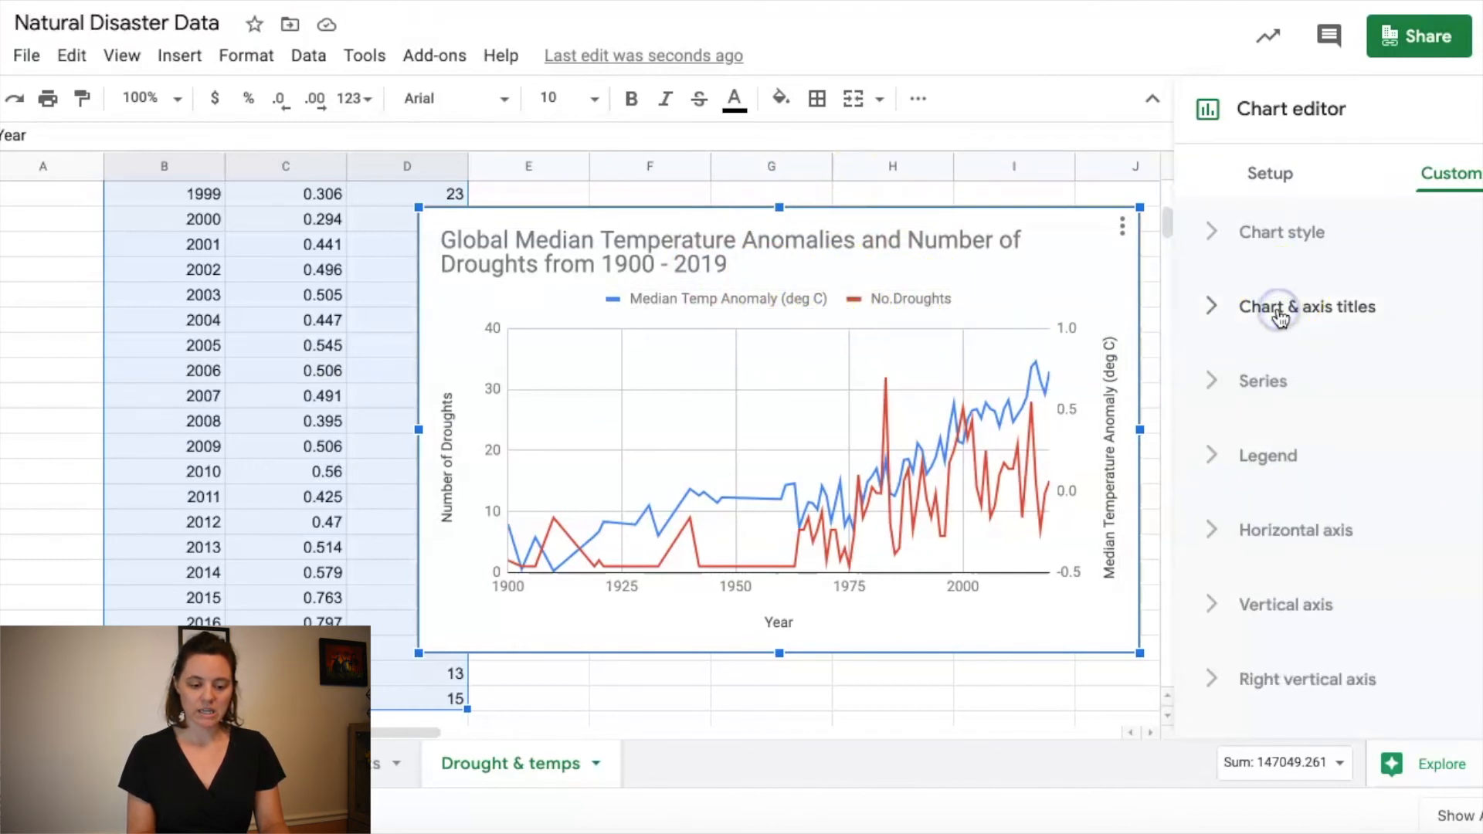
pyautogui.click(1264, 471)
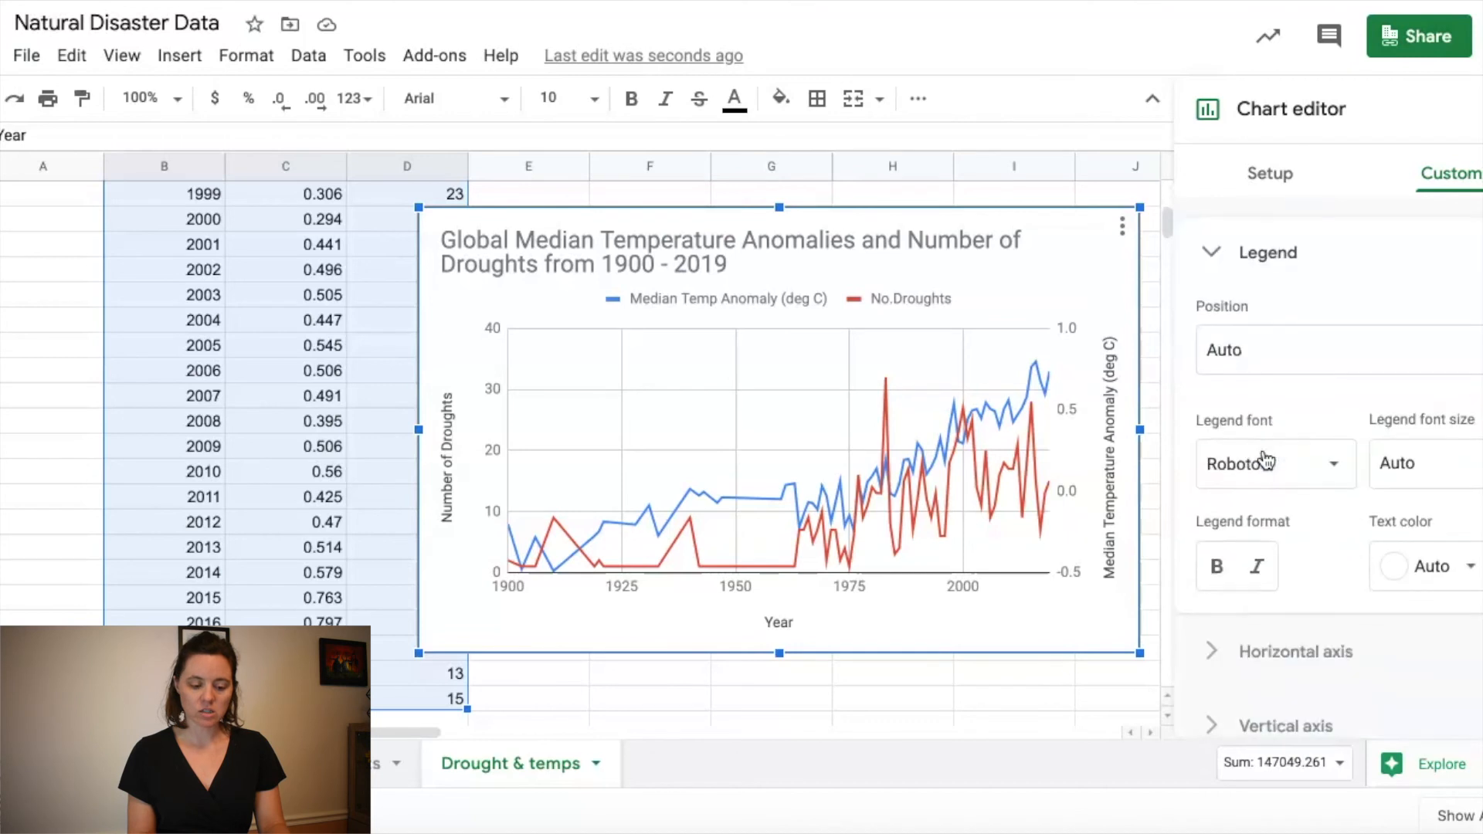
pyautogui.click(1337, 357)
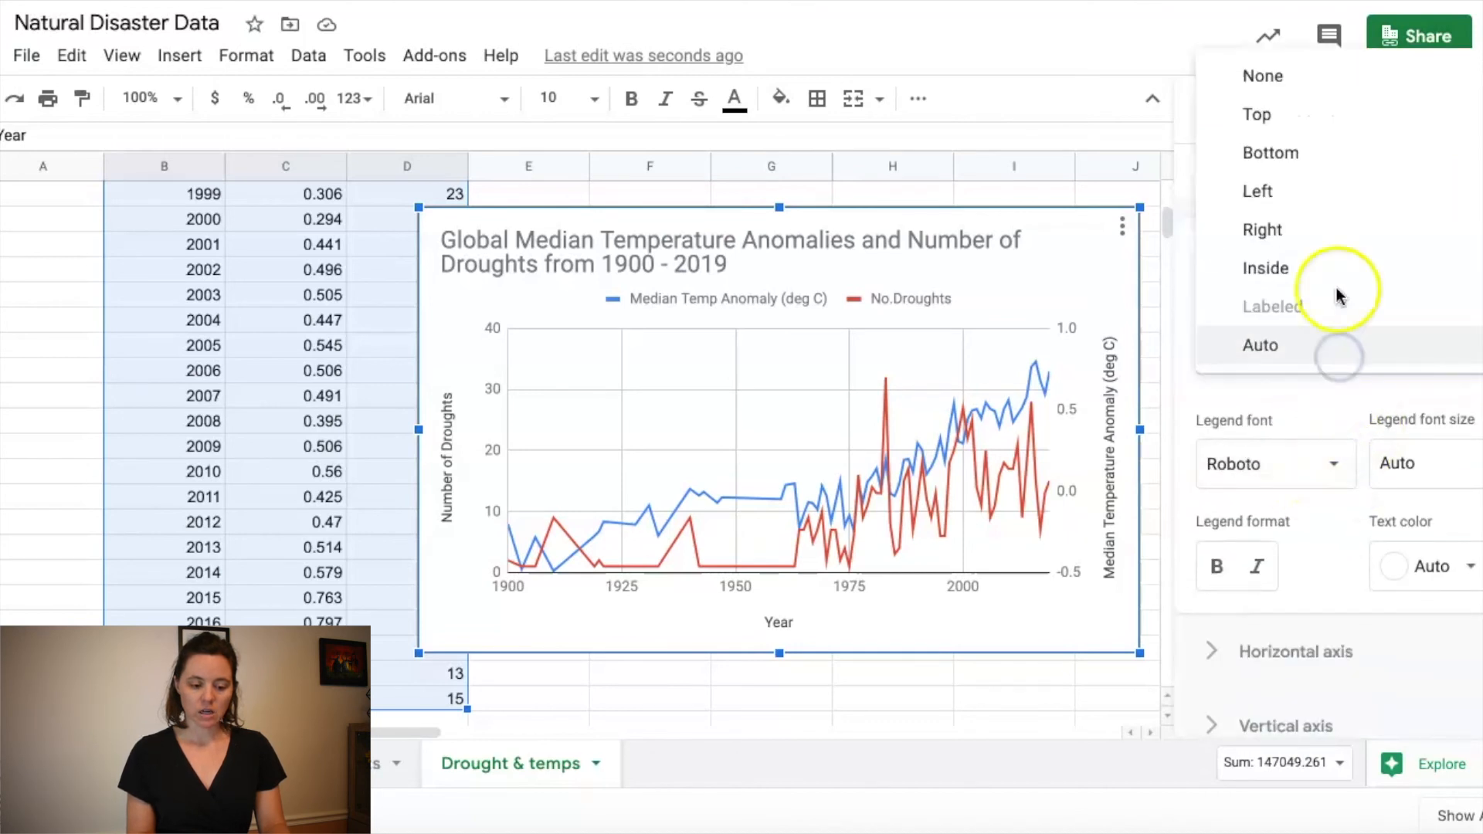
pyautogui.click(1328, 152)
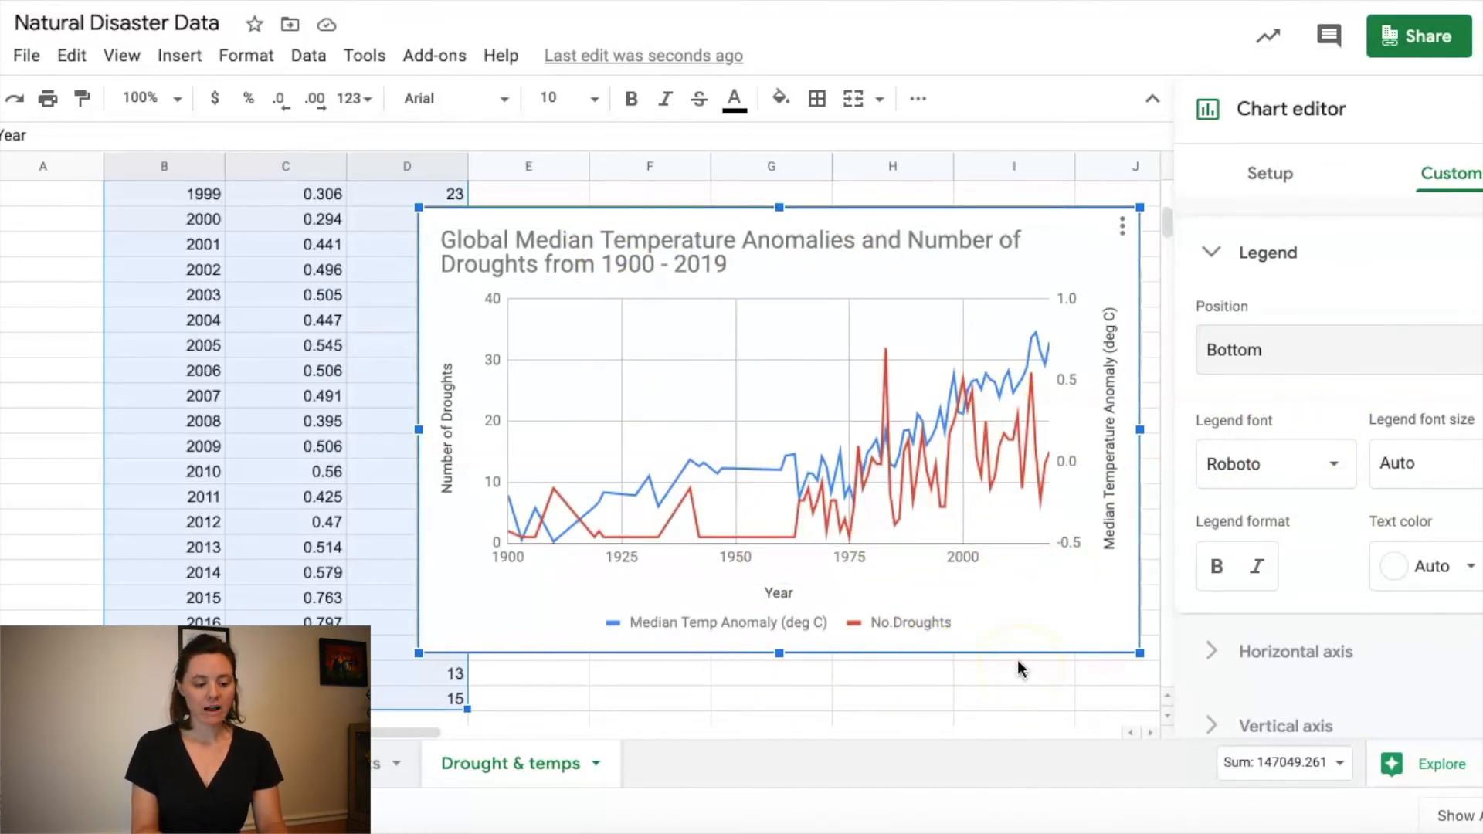
# Copy the finished chart and paste it into the question 7 box of the Google Docs document "Data in Environmental Science 2.0".
pyautogui.click(1122, 227)
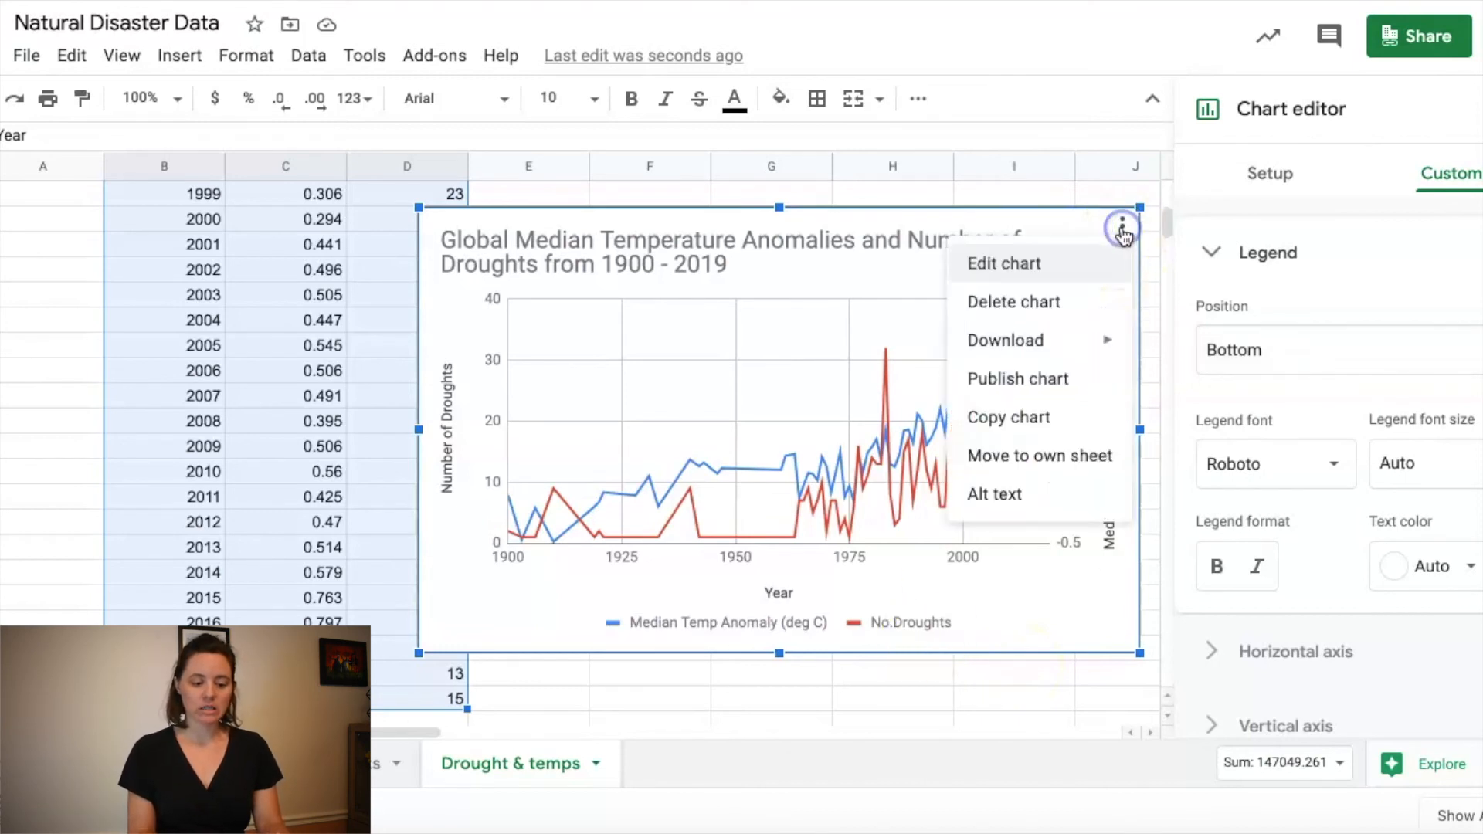
pyautogui.click(1038, 428)
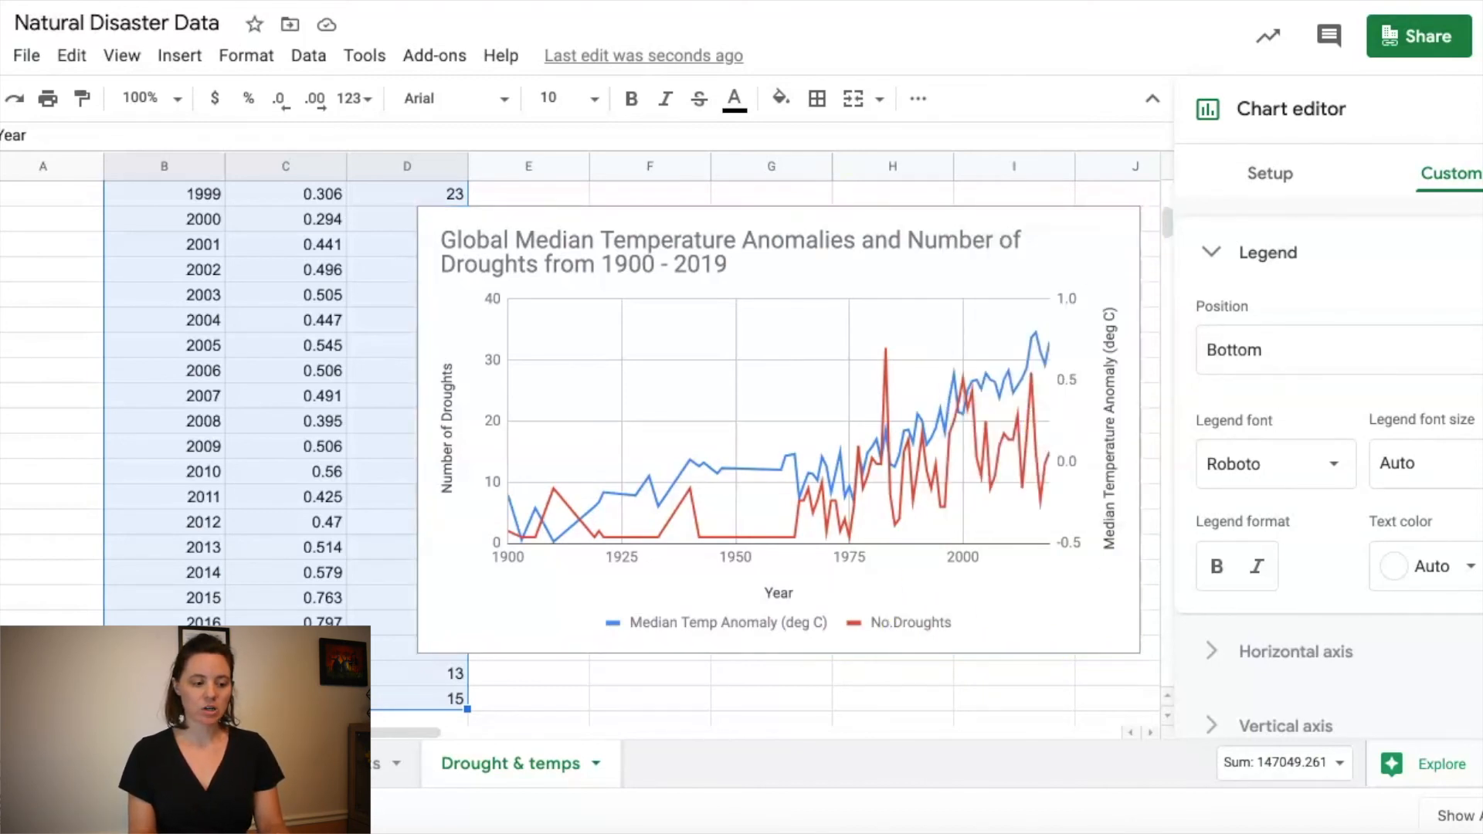
pyautogui.hotkey('ctrl', 'Tab')
pyautogui.scroll(-10, 801, 486)
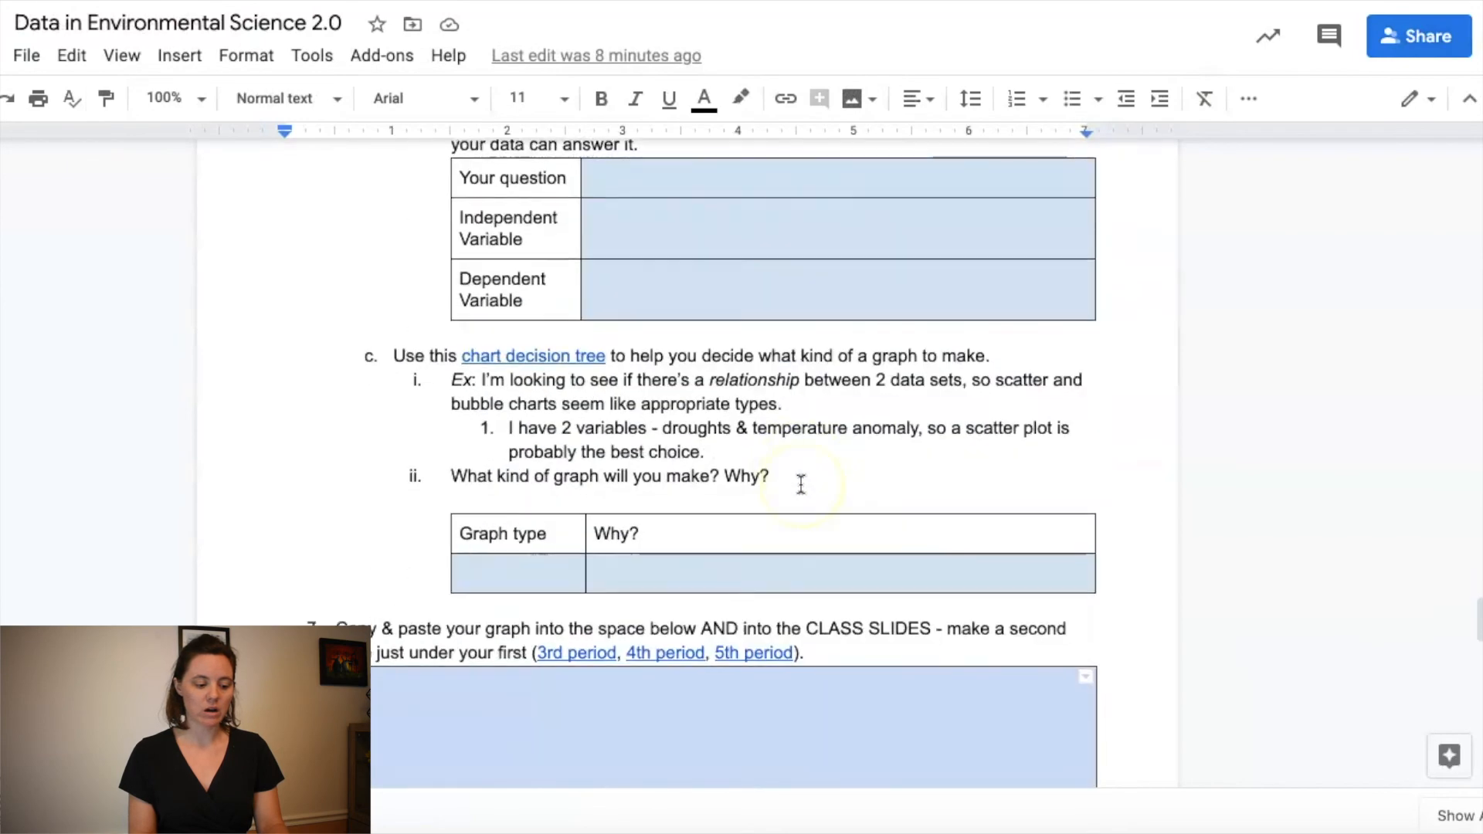
pyautogui.click(290, 463)
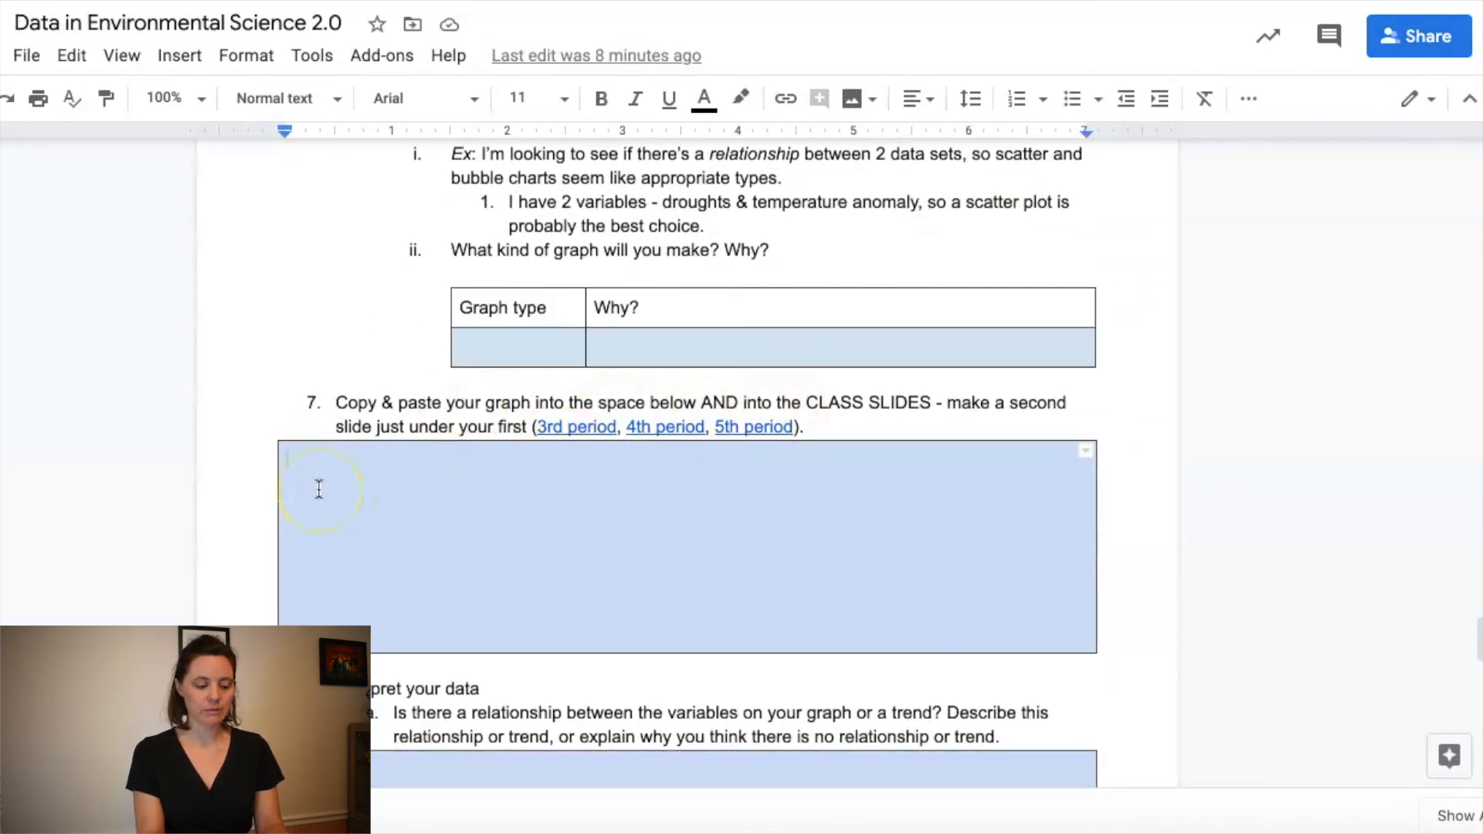
pyautogui.hotkey('ctrl', 'v')
pyautogui.click(915, 493)
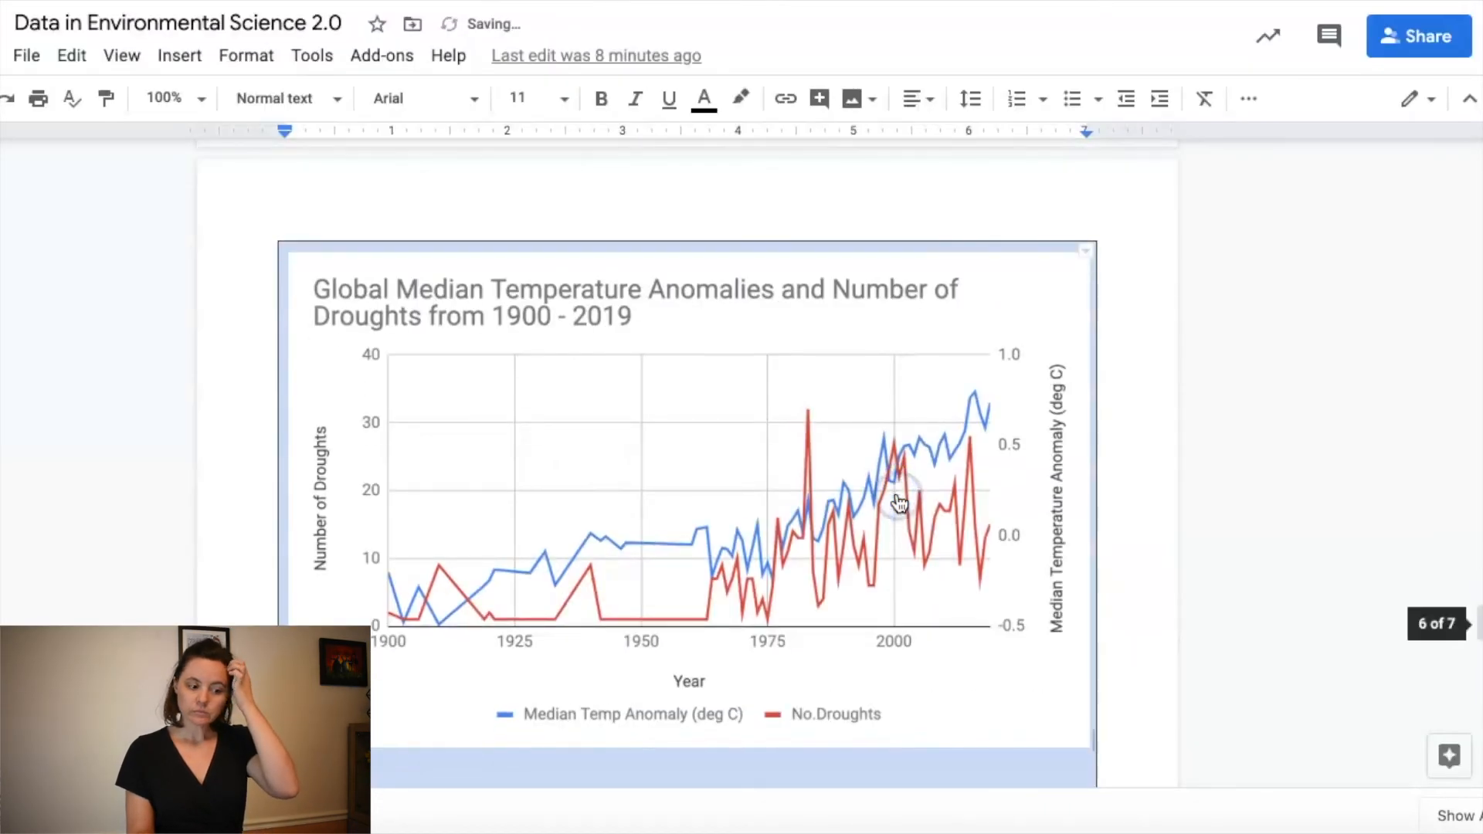
# Review the pasted chart against the question 8 prompts on relationships, trends and remaining questions about the data.
pyautogui.scroll(-4, 764, 540)
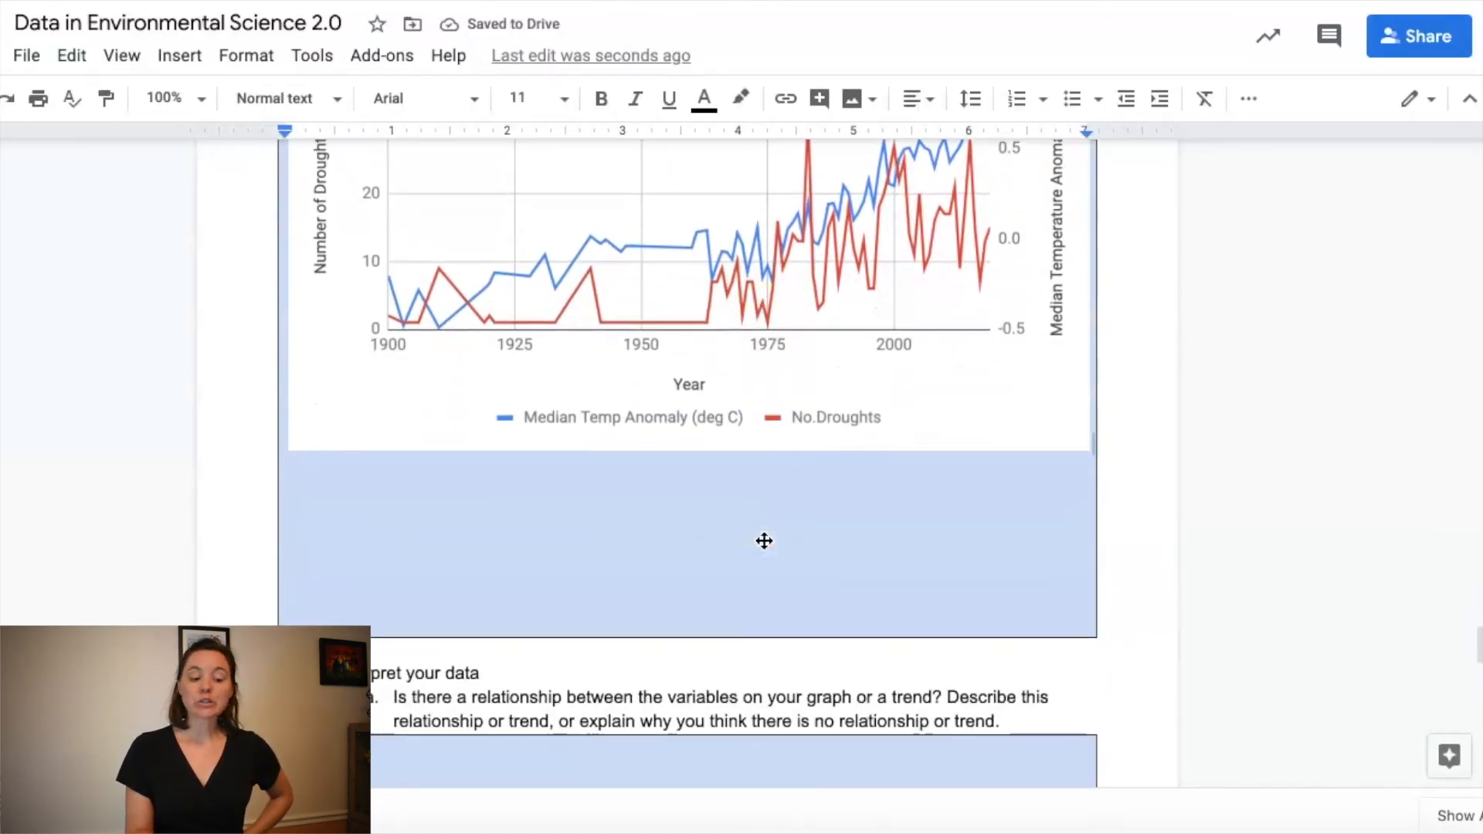
pyautogui.scroll(-3, 764, 541)
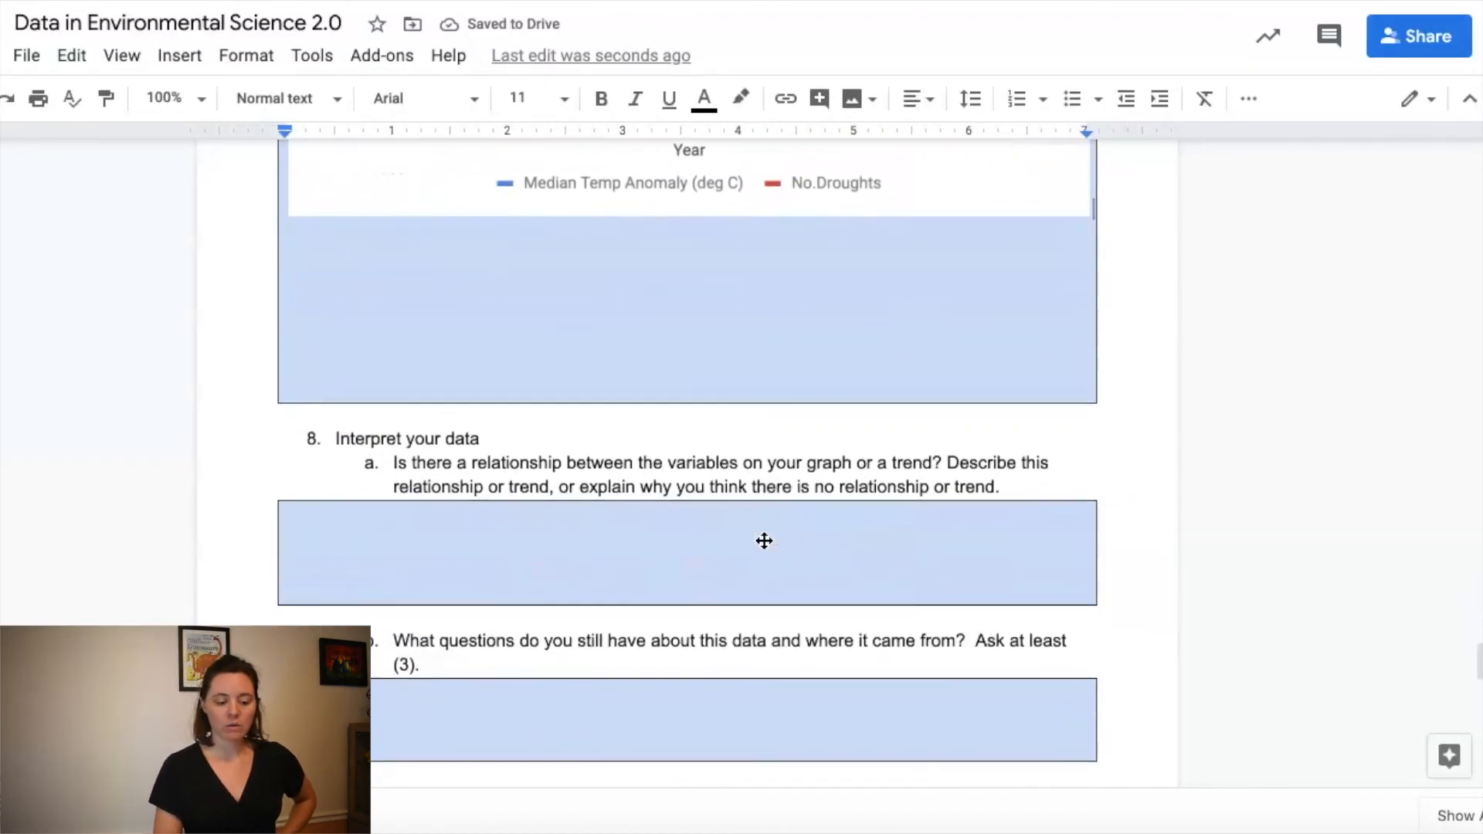
pyautogui.scroll(-1, 764, 540)
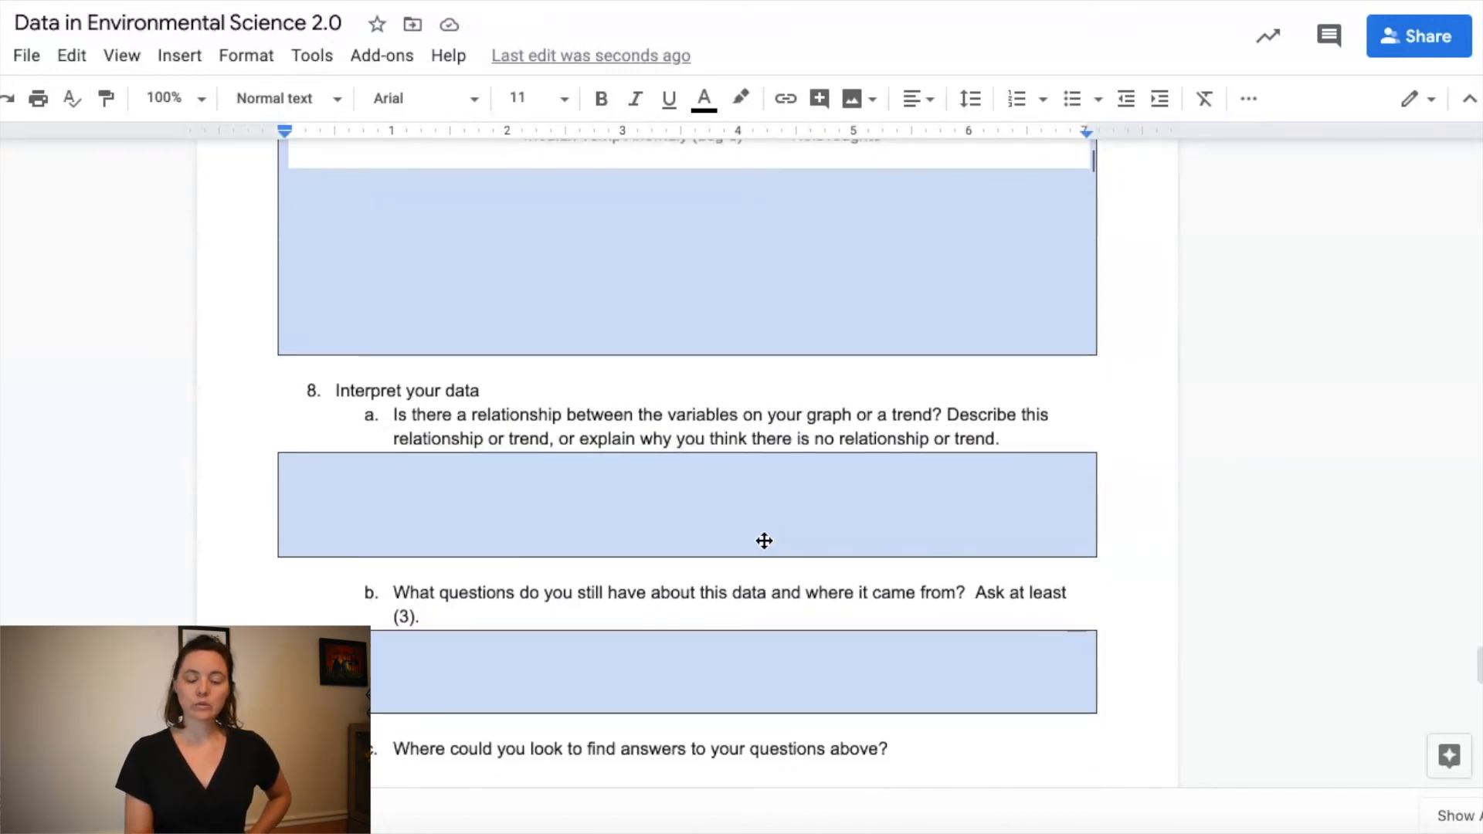
pyautogui.scroll(6, 764, 541)
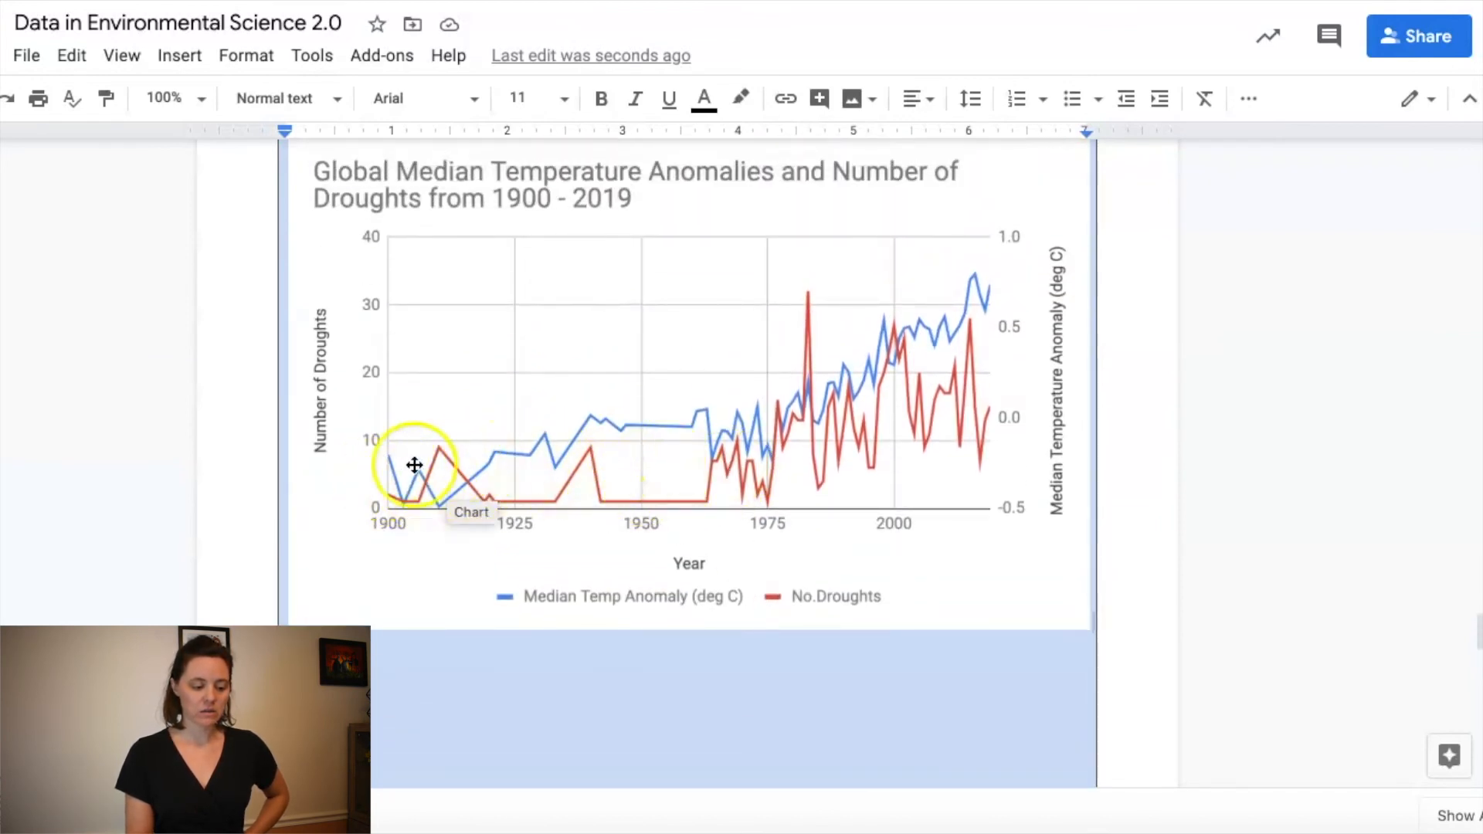
pyautogui.click(768, 445)
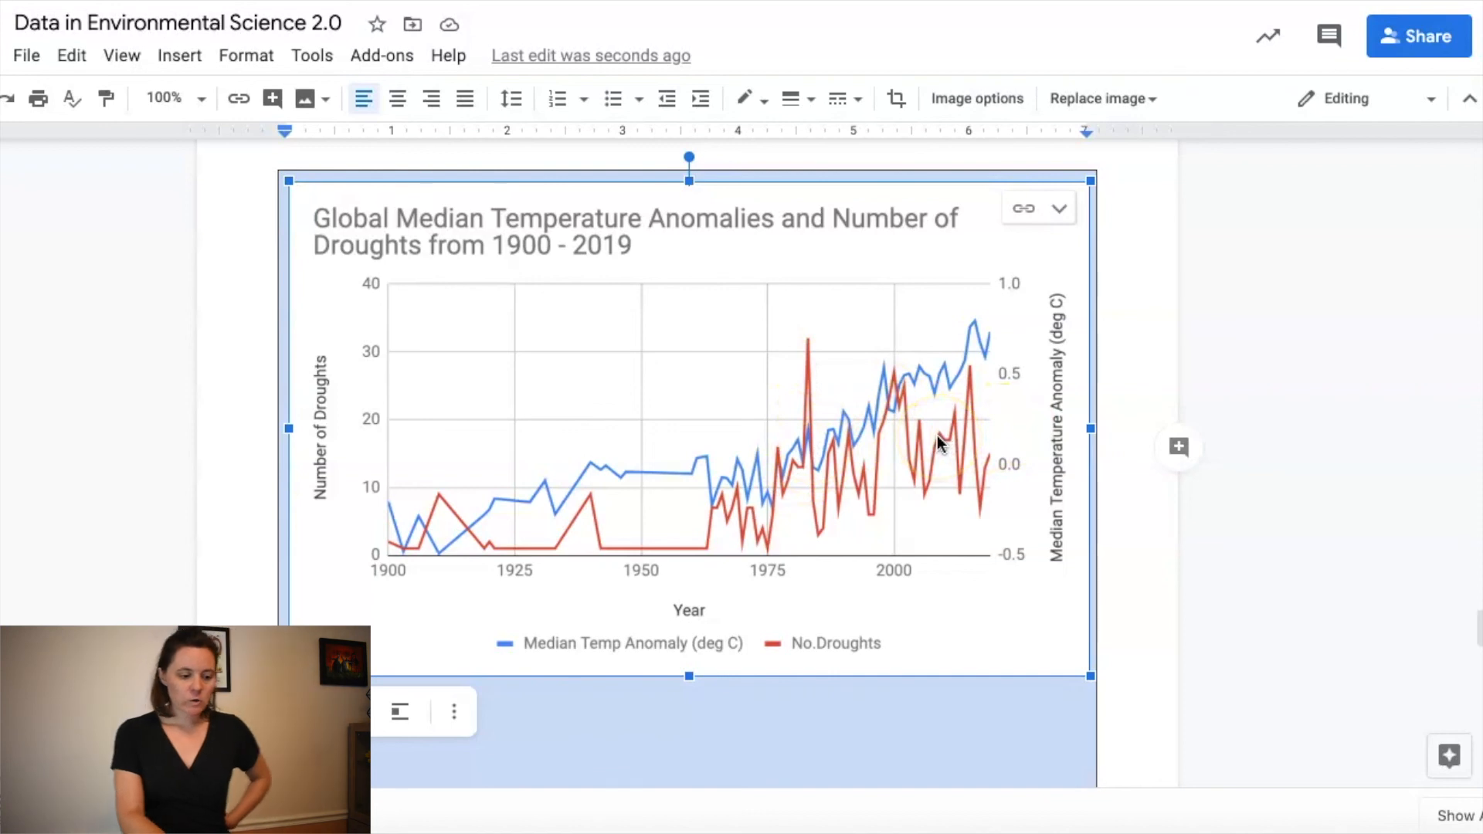
pyautogui.scroll(-5, 989, 445)
pyautogui.scroll(-2, 991, 442)
pyautogui.scroll(4, 991, 441)
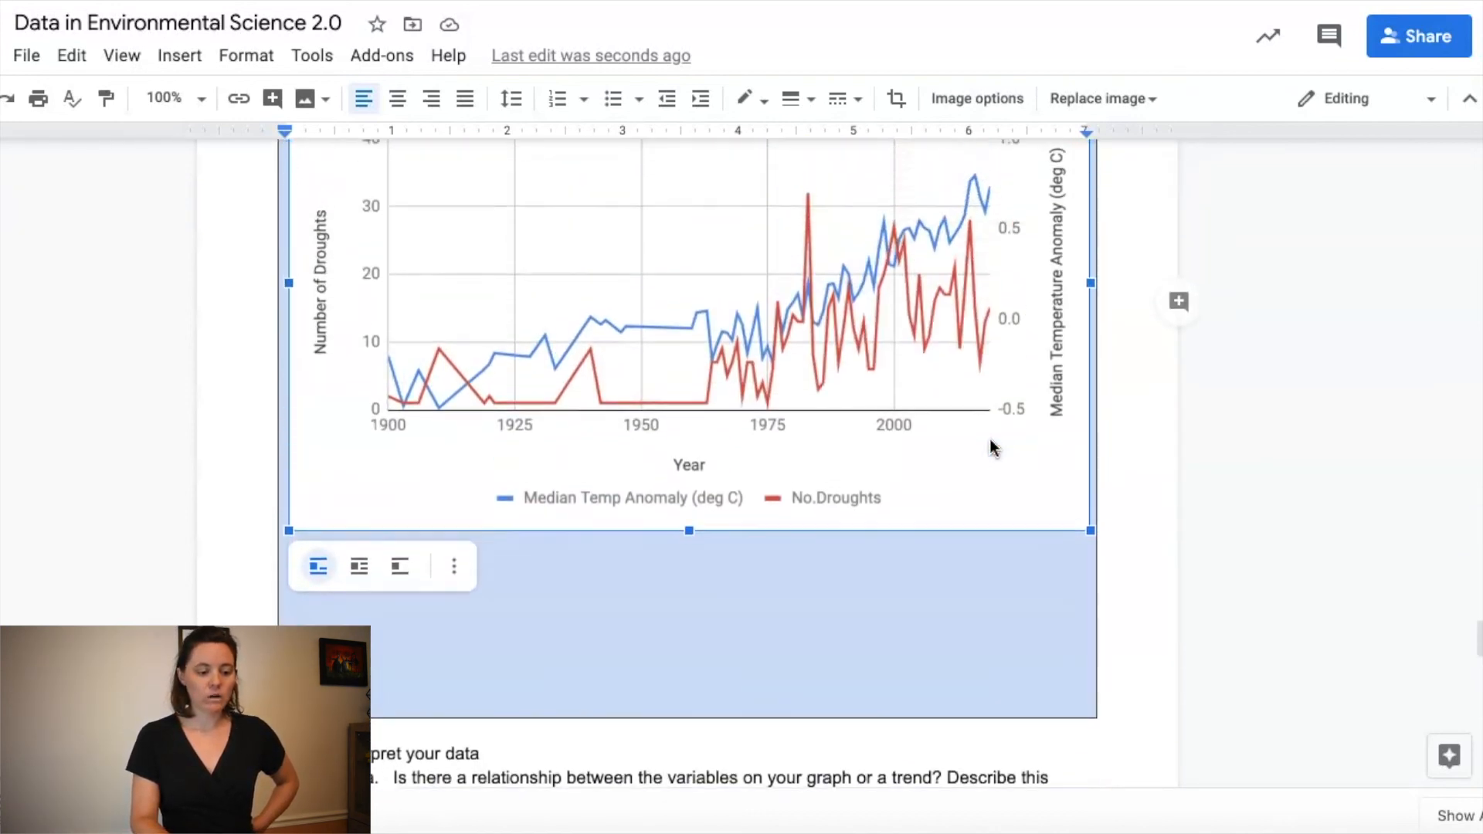
pyautogui.scroll(1, 989, 439)
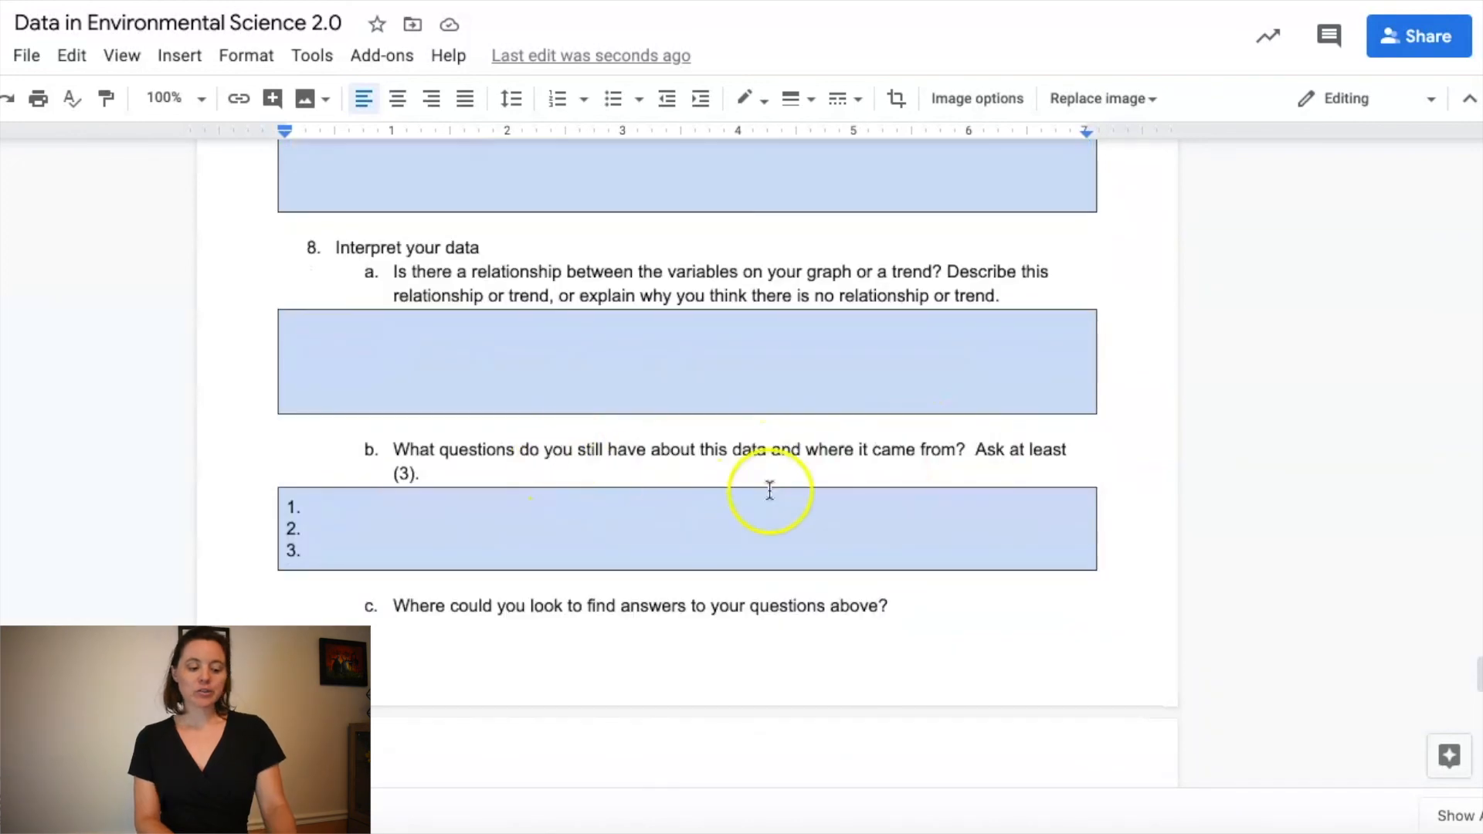
pyautogui.scroll(1, 988, 509)
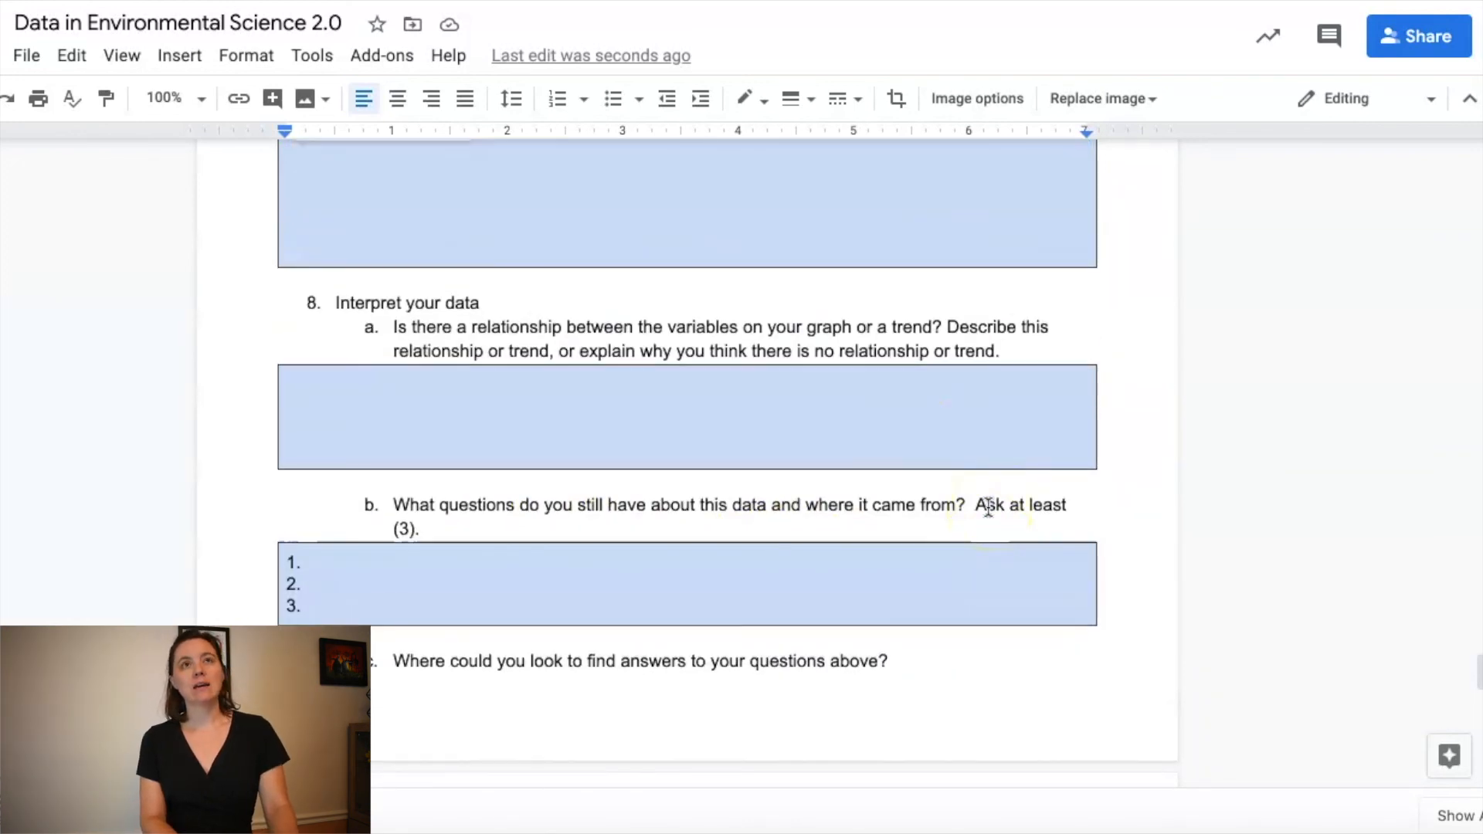
pyautogui.scroll(6, 988, 508)
pyautogui.scroll(1, 988, 507)
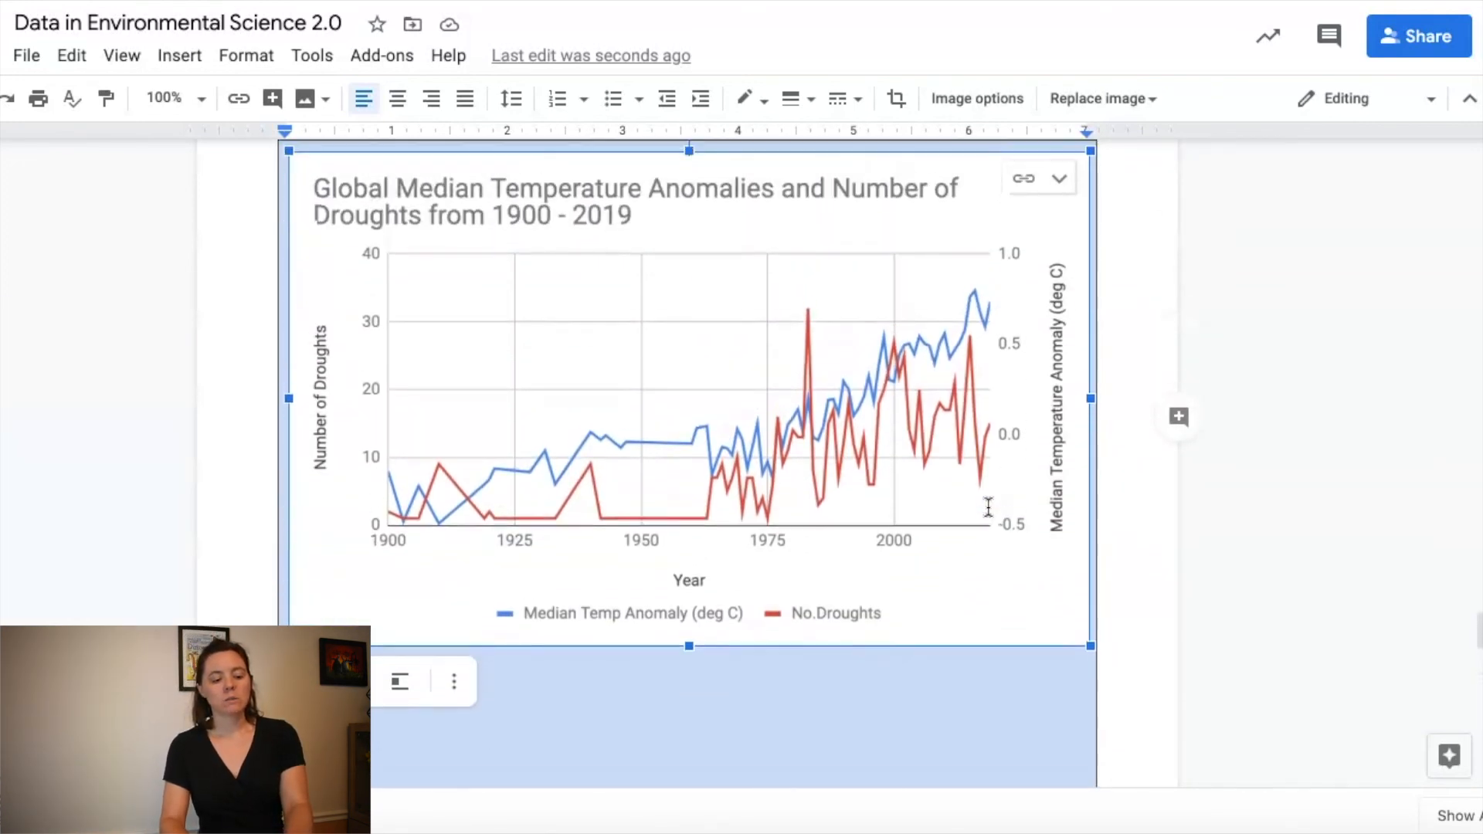